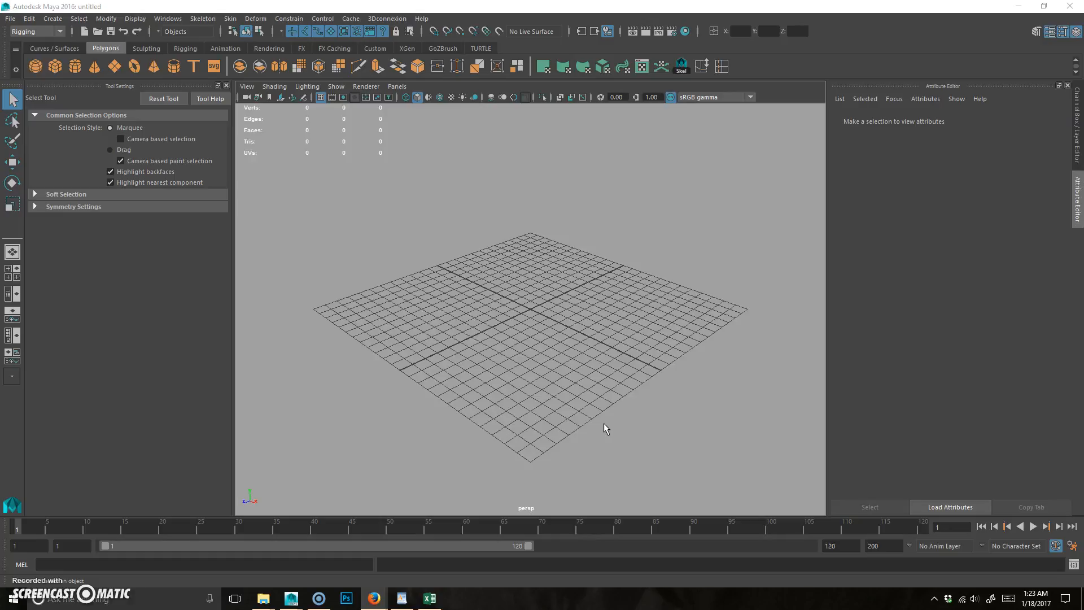
# Set the Maya project to the coneLogo folder on the Desktop.
pyautogui.keyDown('alt'); pyautogui.moveTo(583, 363); pyautogui.dragTo(595, 337); pyautogui.keyUp('alt')
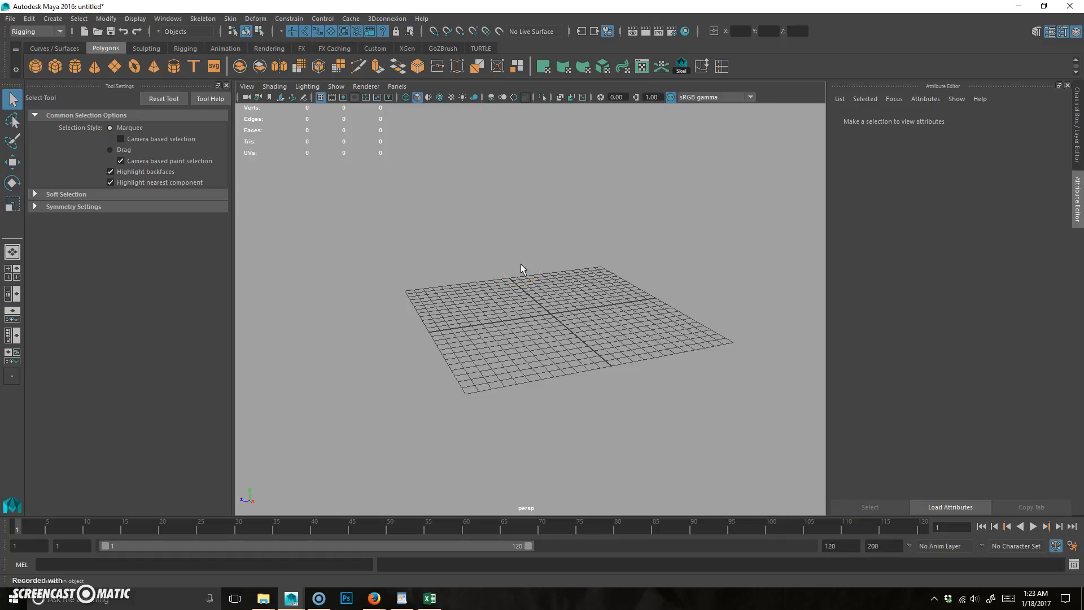
pyautogui.click(11, 18)
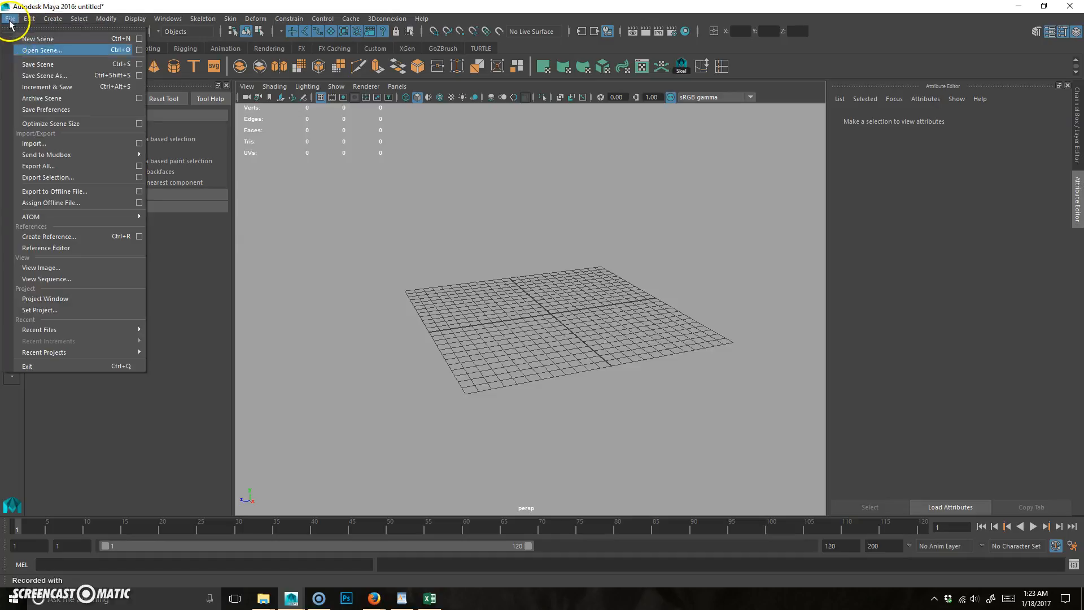
pyautogui.click(59, 309)
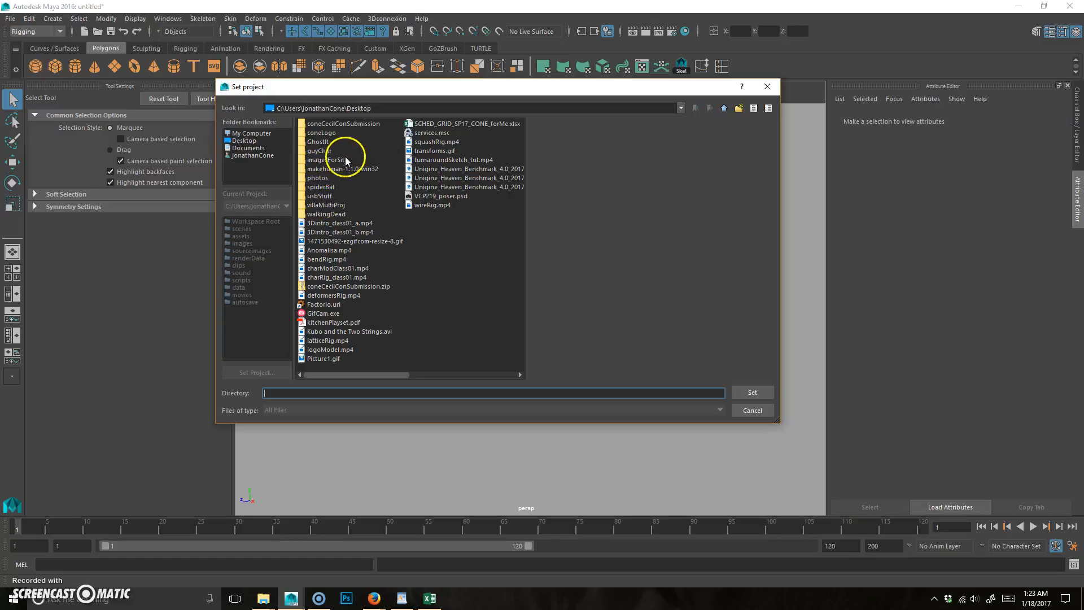
pyautogui.click(321, 133)
pyautogui.click(757, 392)
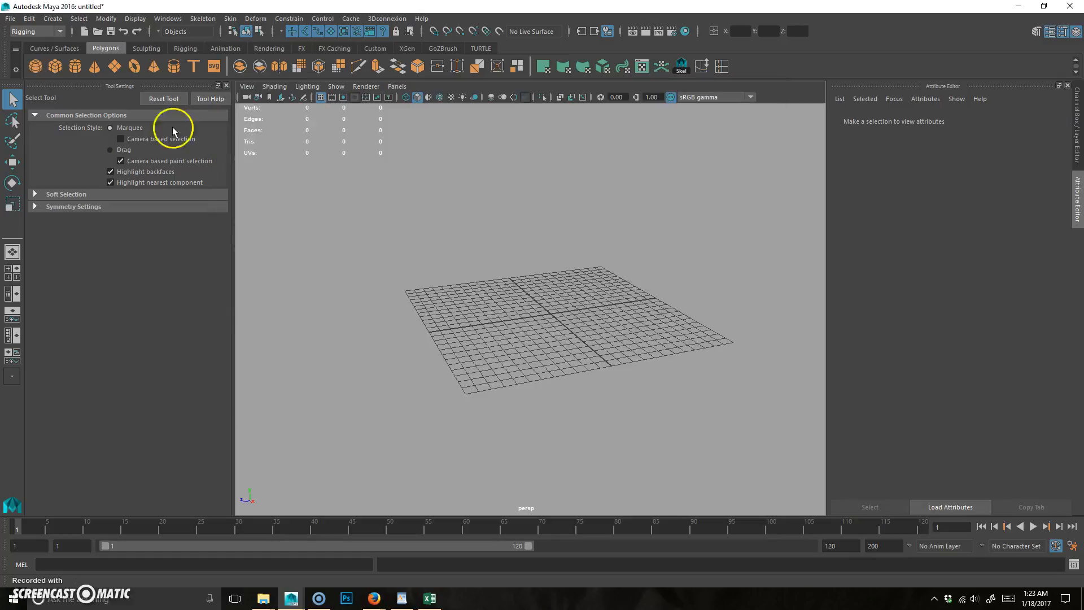
# Open the scene coneLogo_v08.mb from the project's scenes folder.
pyautogui.click(101, 31)
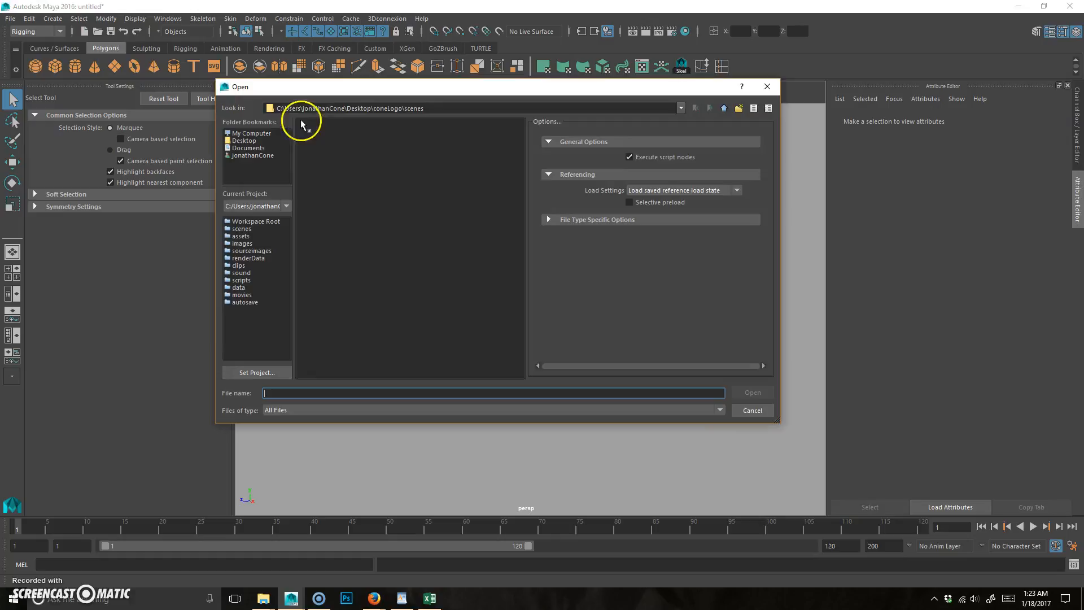
pyautogui.click(354, 196)
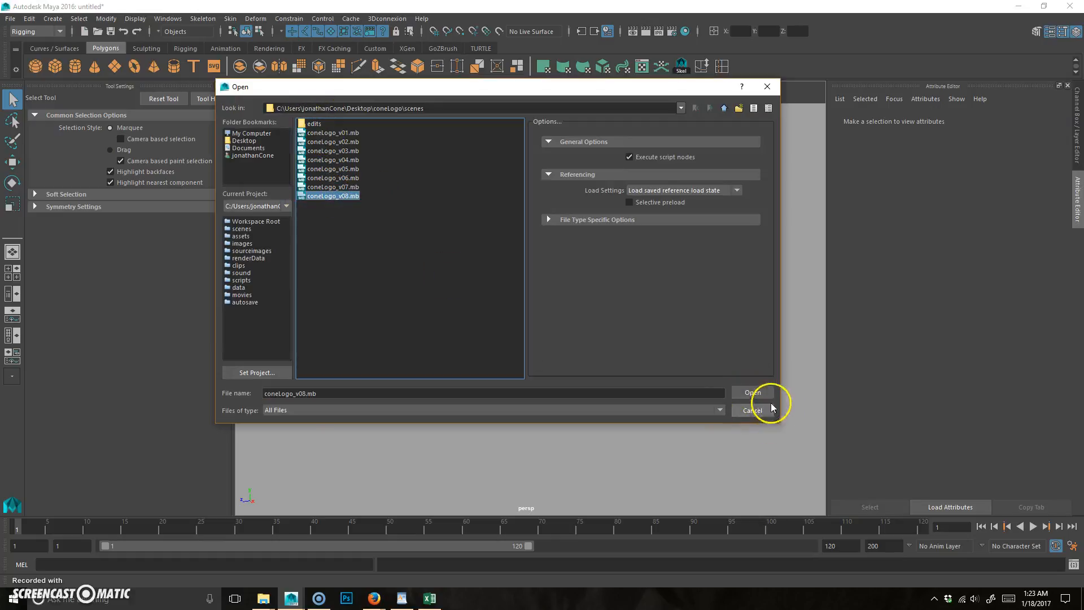
pyautogui.click(759, 393)
pyautogui.click(550, 303)
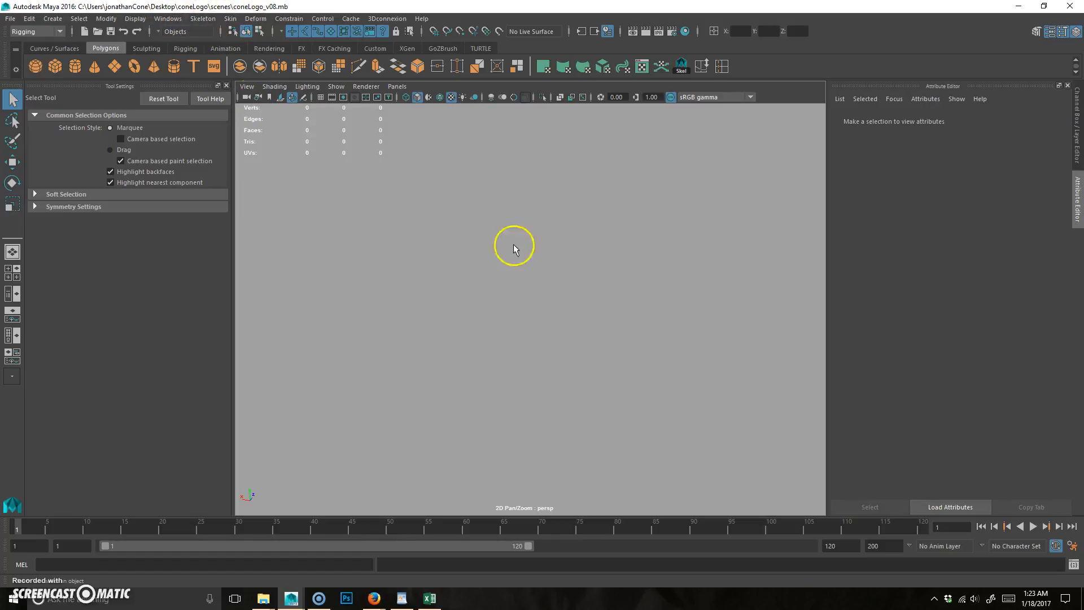
# Display the layer list and show and hide the cone and letter layers one at a time to examine their contents.
pyautogui.click(1076, 104)
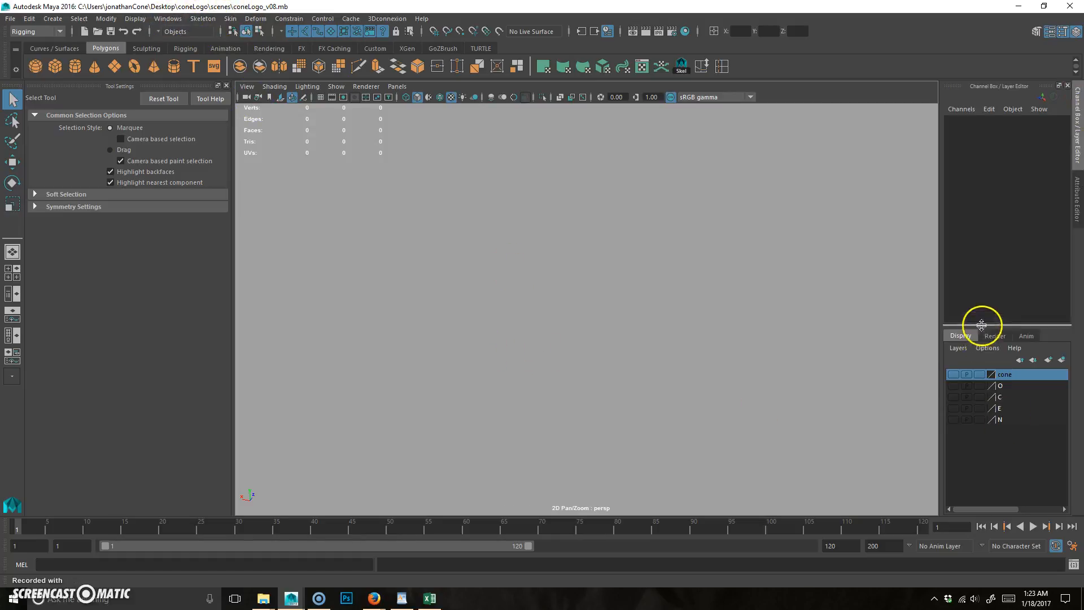
pyautogui.click(954, 374)
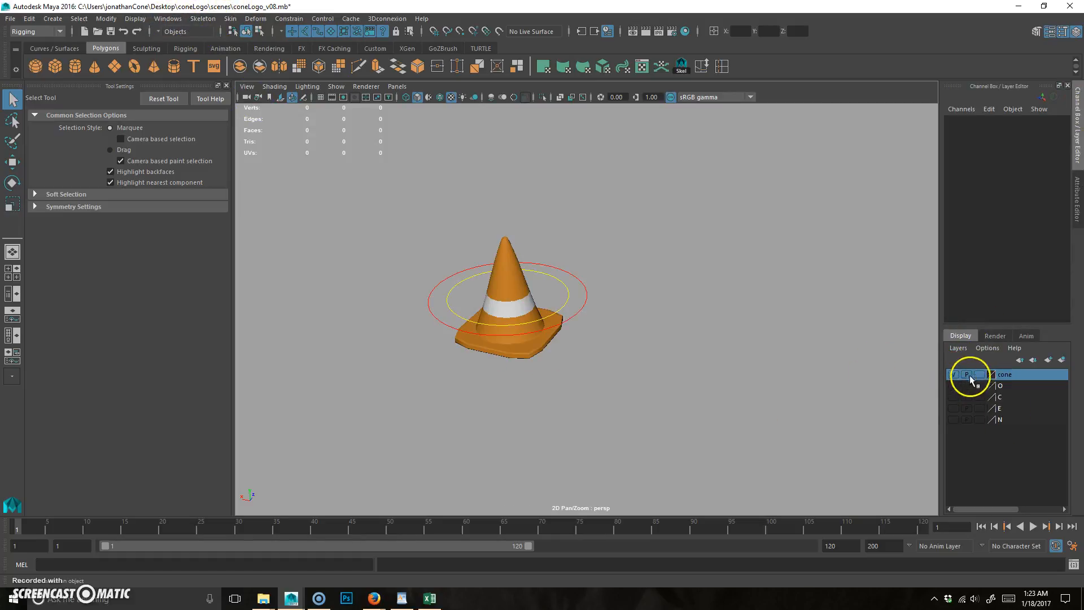
pyautogui.click(954, 374)
pyautogui.click(954, 397)
pyautogui.click(954, 397)
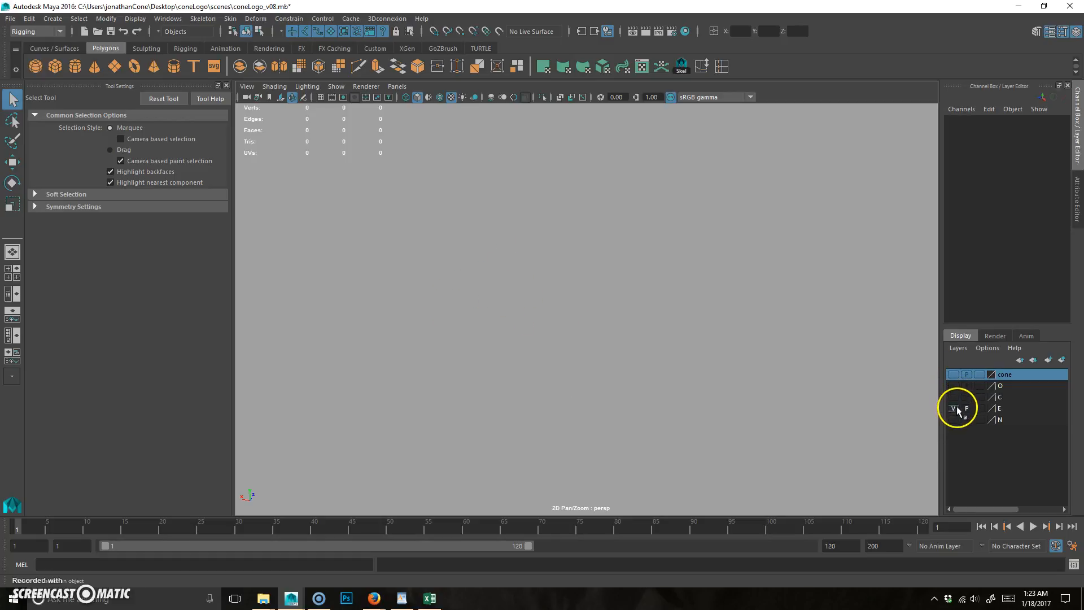
pyautogui.click(955, 407)
pyautogui.keyDown('alt'); pyautogui.moveTo(547, 356); pyautogui.dragTo(430, 356); pyautogui.keyUp('alt')
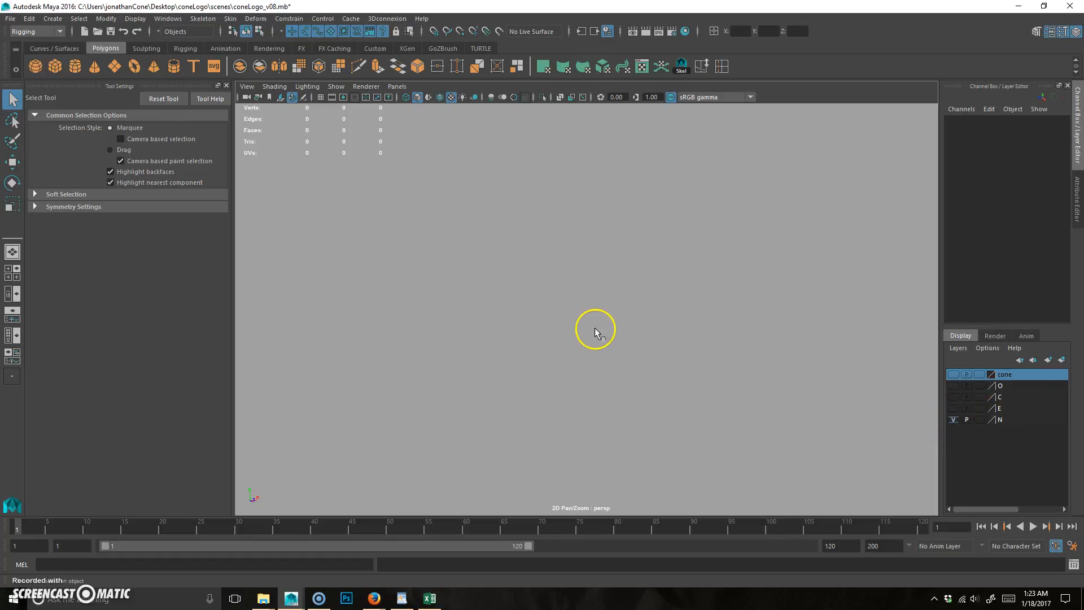
pyautogui.click(953, 419)
pyautogui.keyDown('alt'); pyautogui.moveTo(756, 357); pyautogui.dragTo(607, 357); pyautogui.keyUp('alt')
pyautogui.click(954, 419)
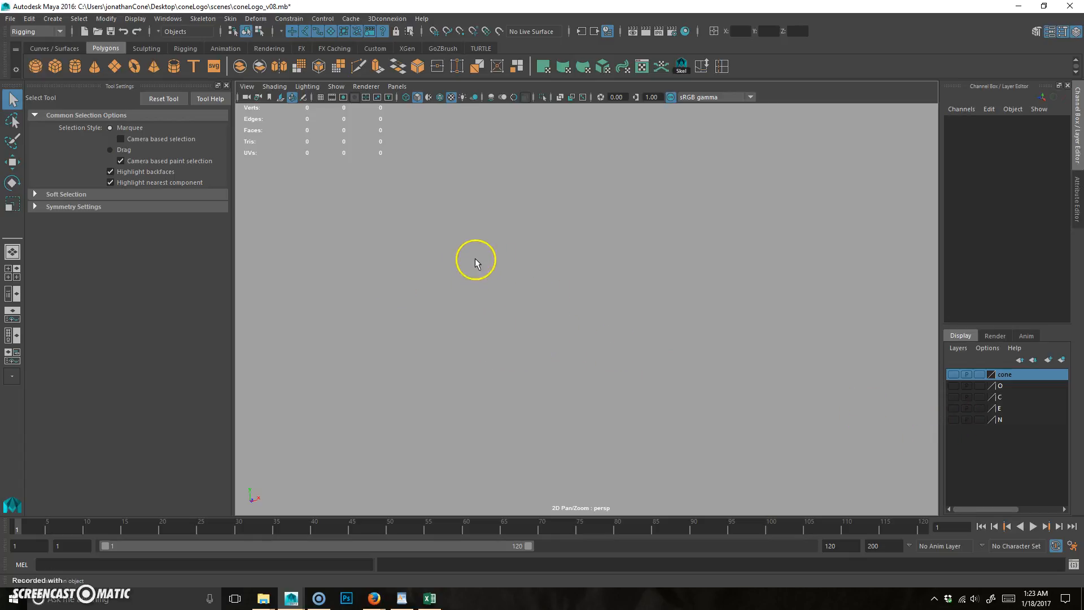
# Turn on the visibility of the cone, O, C, E and N display layers.
pyautogui.keyDown('alt'); pyautogui.moveTo(580, 323); pyautogui.dragTo(557, 313, button='middle'); pyautogui.keyUp('alt')
pyautogui.click(953, 374)
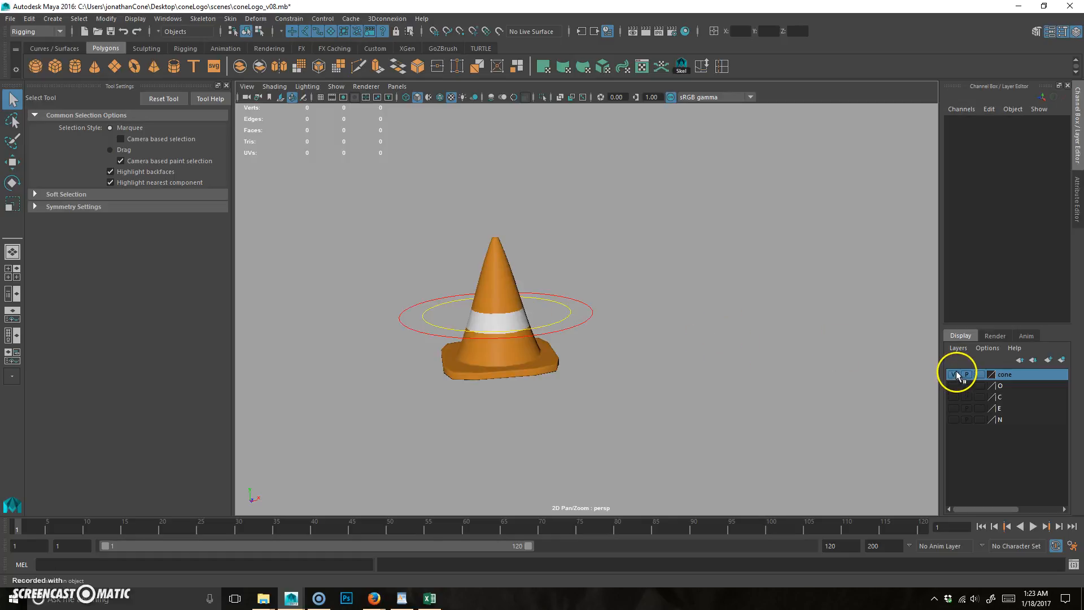
pyautogui.click(953, 386)
pyautogui.click(954, 397)
pyautogui.click(953, 407)
pyautogui.click(959, 421)
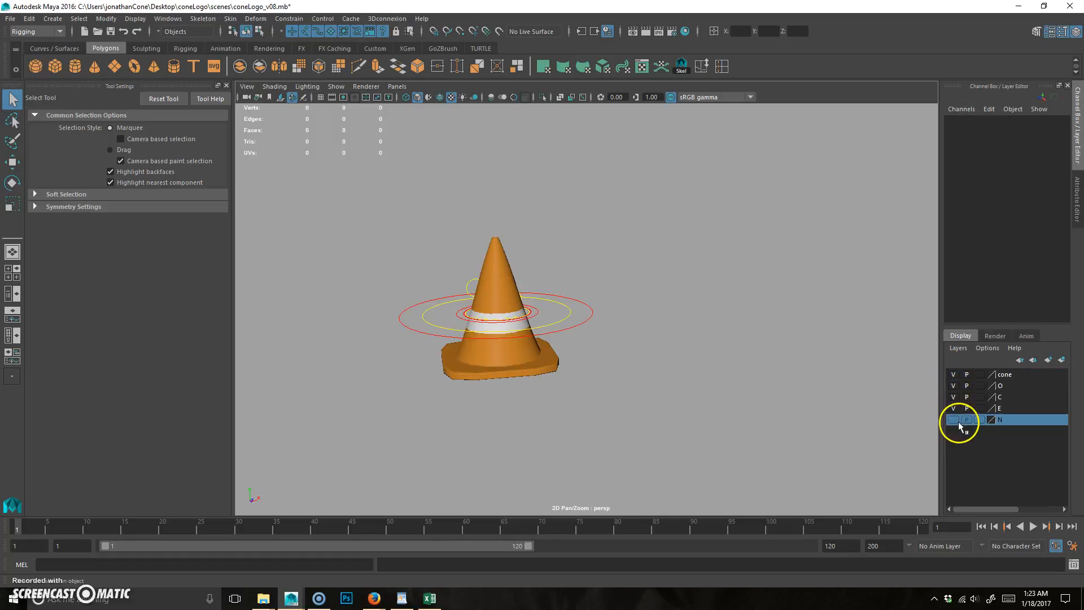
pyautogui.keyDown('alt'); pyautogui.moveTo(547, 324); pyautogui.dragTo(674, 314); pyautogui.keyUp('alt')
pyautogui.keyDown('alt'); pyautogui.moveTo(726, 336); pyautogui.dragTo(590, 339, button='right'); pyautogui.keyUp('alt')
pyautogui.keyDown('alt'); pyautogui.moveTo(591, 338); pyautogui.dragTo(630, 319); pyautogui.keyUp('alt')
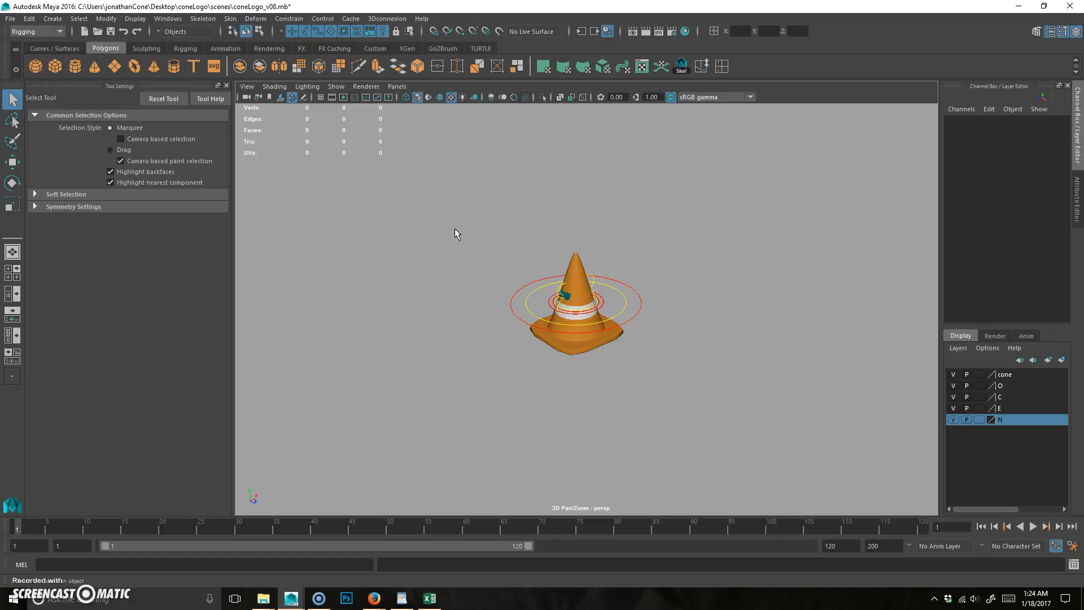
# Create a polygon cube at the origin and scale it uniformly to about 21.5 so it encloses the cone.
pyautogui.click(54, 66)
pyautogui.keyDown('alt'); pyautogui.moveTo(701, 380); pyautogui.dragTo(630, 351); pyautogui.keyUp('alt')
pyautogui.keyDown('alt'); pyautogui.moveTo(630, 351); pyautogui.dragTo(571, 357, button='right'); pyautogui.keyUp('alt')
pyautogui.press('e')
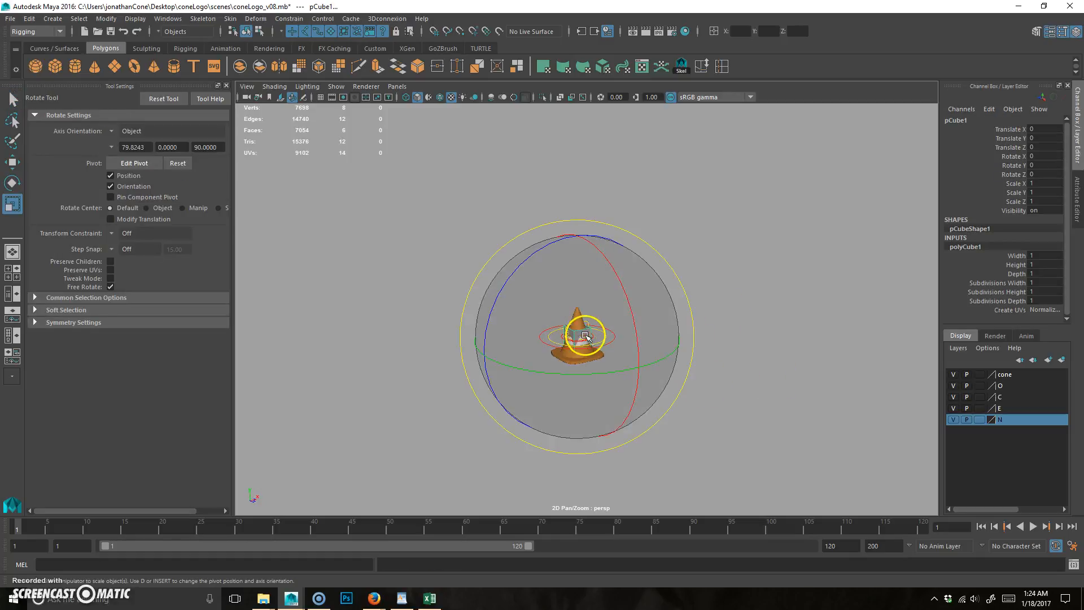
pyautogui.press('r')
pyautogui.moveTo(577, 337); pyautogui.dragTo(621, 358)
# Raise the cube to about 8.7 in Y and scale it to about 38.1 in X and 20.3 in Y.
pyautogui.press('w')
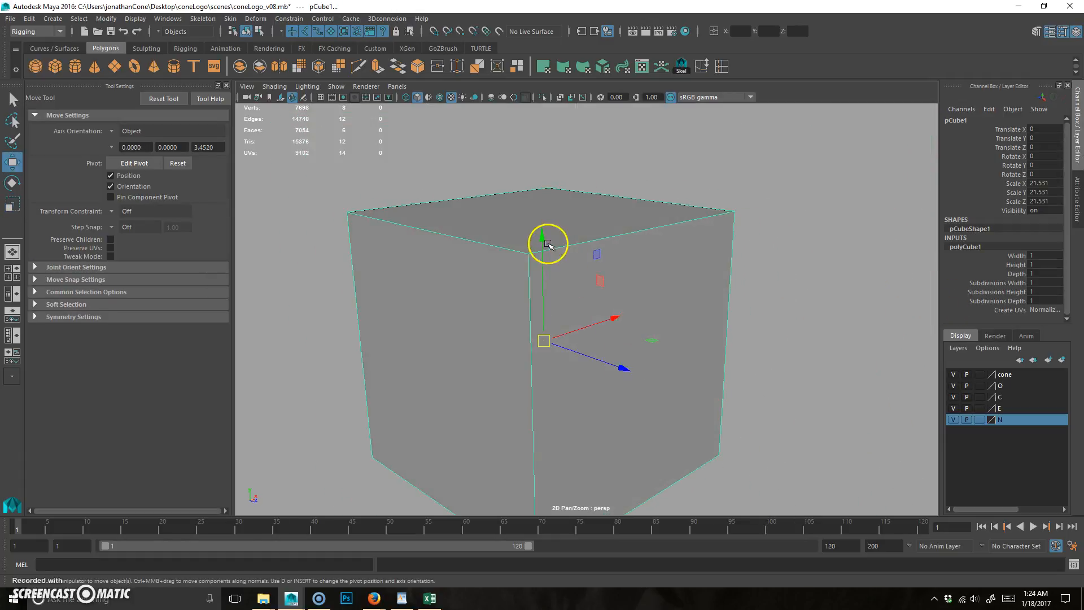
pyautogui.moveTo(542, 237); pyautogui.dragTo(526, 126)
pyautogui.keyDown('alt'); pyautogui.moveTo(581, 339); pyautogui.dragTo(553, 345); pyautogui.keyUp('alt')
pyautogui.keyDown('alt'); pyautogui.moveTo(554, 345); pyautogui.dragTo(523, 307, button='right'); pyautogui.keyUp('alt')
pyautogui.keyDown('alt'); pyautogui.moveTo(523, 308); pyautogui.dragTo(517, 344, button='middle'); pyautogui.keyUp('alt')
pyautogui.moveTo(545, 341)
pyautogui.keyDown('alt'); pyautogui.mouseDown()
pyautogui.moveTo(567, 349)
pyautogui.moveTo(587, 339)
pyautogui.moveTo(566, 350)
pyautogui.moveTo(551, 330)
pyautogui.mouseUp(); pyautogui.keyUp('alt')
pyautogui.press('r')
pyautogui.moveTo(549, 209); pyautogui.dragTo(544, 297)
pyautogui.moveTo(645, 294); pyautogui.dragTo(562, 299)
pyautogui.moveTo(562, 195); pyautogui.dragTo(663, 313)
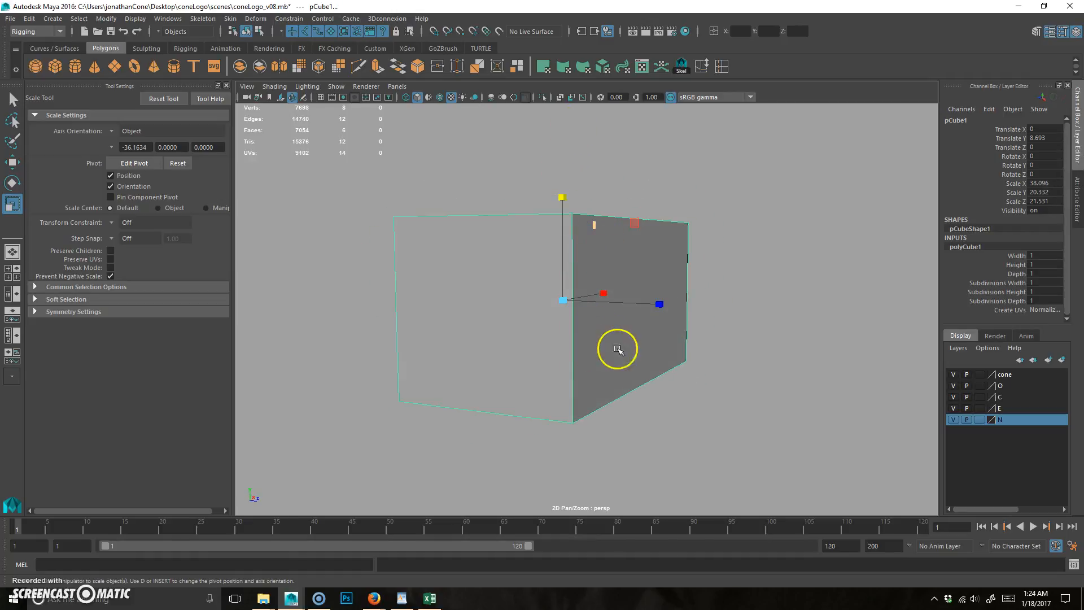
# Delete four of the cube's faces, keeping only the floor and the back wall, and return to object mode.
pyautogui.keyDown('alt'); pyautogui.moveTo(618, 339); pyautogui.dragTo(578, 236); pyautogui.keyUp('alt')
pyautogui.rightClick(578, 236)
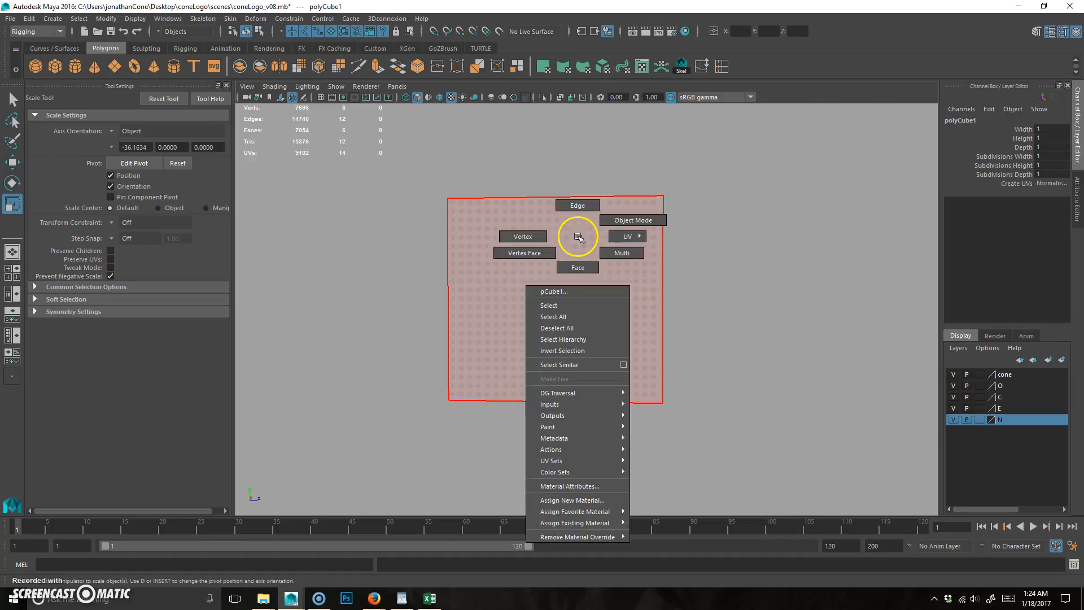
pyautogui.click(578, 268)
pyautogui.moveTo(715, 138); pyautogui.dragTo(585, 317)
pyautogui.press('Delete')
pyautogui.moveTo(636, 432)
pyautogui.keyDown('alt'); pyautogui.mouseDown()
pyautogui.moveTo(687, 450)
pyautogui.moveTo(638, 429)
pyautogui.moveTo(764, 406)
pyautogui.moveTo(676, 425)
pyautogui.moveTo(701, 395)
pyautogui.moveTo(617, 435)
pyautogui.mouseUp(); pyautogui.keyUp('alt')
pyautogui.scroll(5, 621, 421)
pyautogui.keyDown('alt'); pyautogui.moveTo(558, 436); pyautogui.dragTo(640, 435, button='right'); pyautogui.keyUp('alt')
pyautogui.keyDown('alt'); pyautogui.moveTo(582, 434); pyautogui.dragTo(608, 423, button='middle'); pyautogui.keyUp('alt')
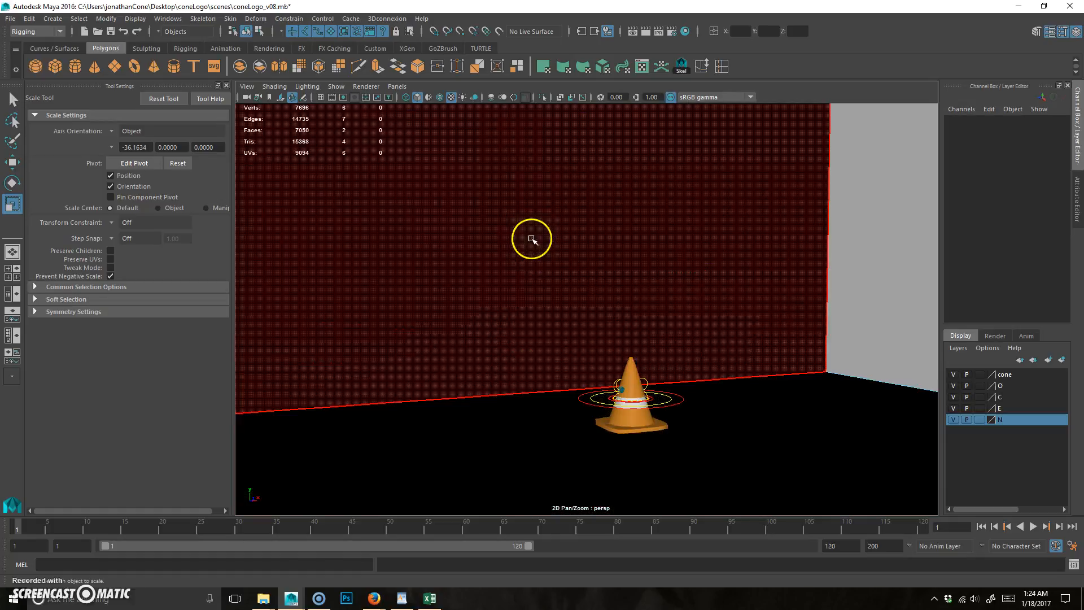
pyautogui.keyDown('alt'); pyautogui.moveTo(532, 237); pyautogui.dragTo(520, 389, button='right'); pyautogui.keyUp('alt')
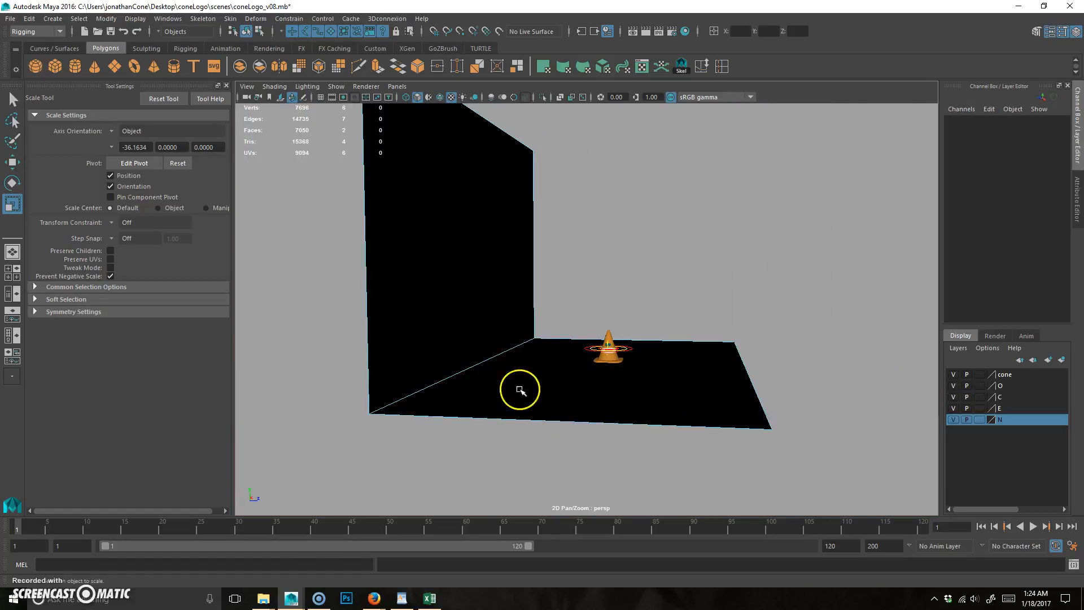
# Switch to the Modeling menu set and reverse the normals of the floor-and-wall mesh.
pyautogui.click(521, 394)
pyautogui.keyDown('alt'); pyautogui.moveTo(525, 383); pyautogui.dragTo(474, 381); pyautogui.keyUp('alt')
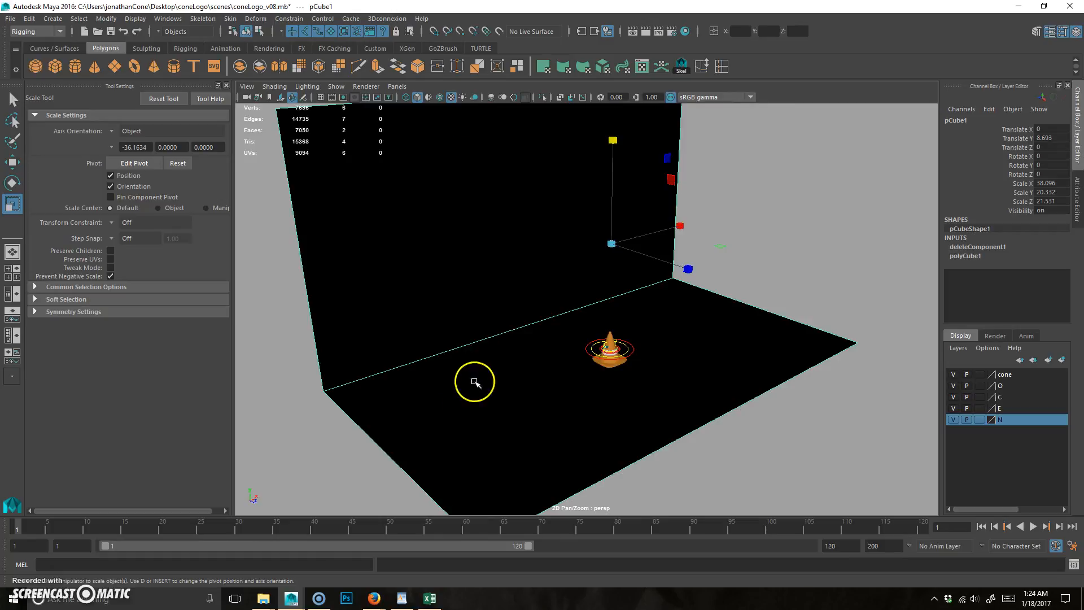
pyautogui.click(37, 31)
pyautogui.click(34, 21)
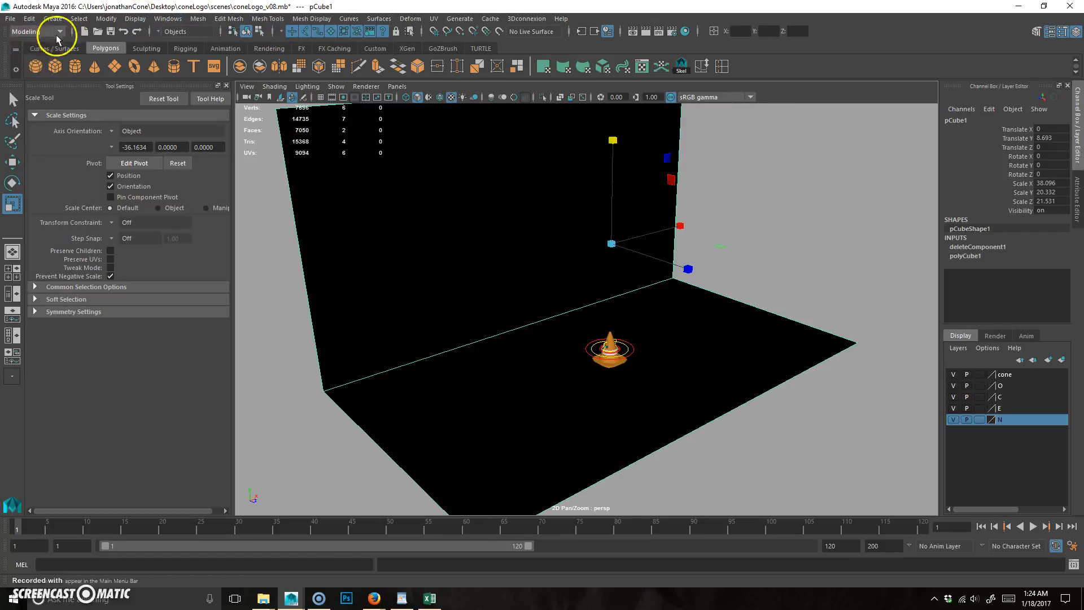
pyautogui.click(300, 19)
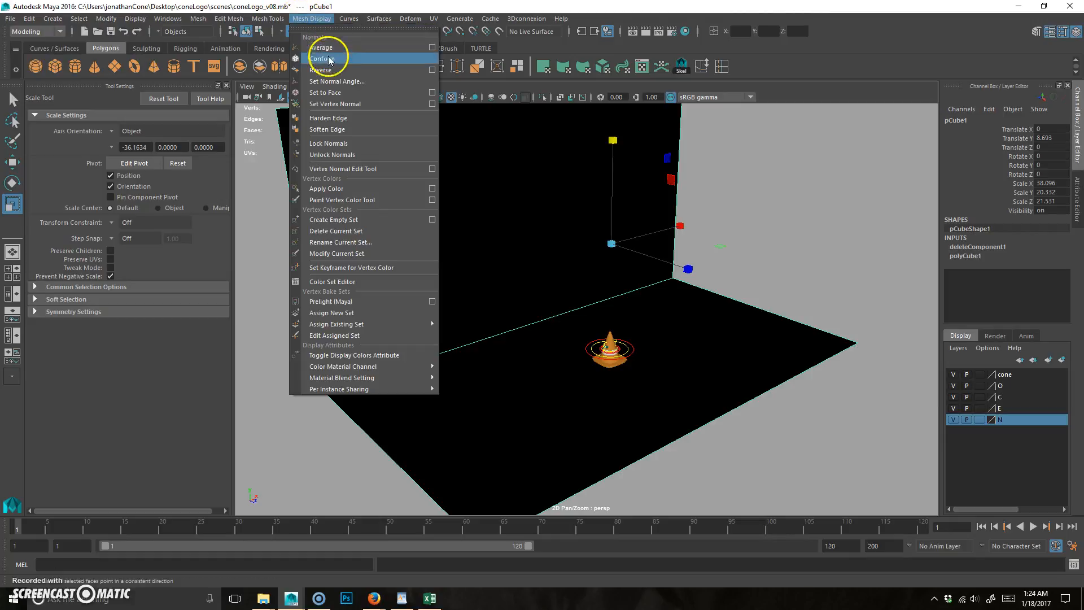
pyautogui.click(334, 72)
pyautogui.click(914, 272)
# Insert one edge loop lengthwise across the floor and one across the back wall with the Multi-Cut tool.
pyautogui.keyDown('alt'); pyautogui.moveTo(731, 422); pyautogui.dragTo(685, 391); pyautogui.keyUp('alt')
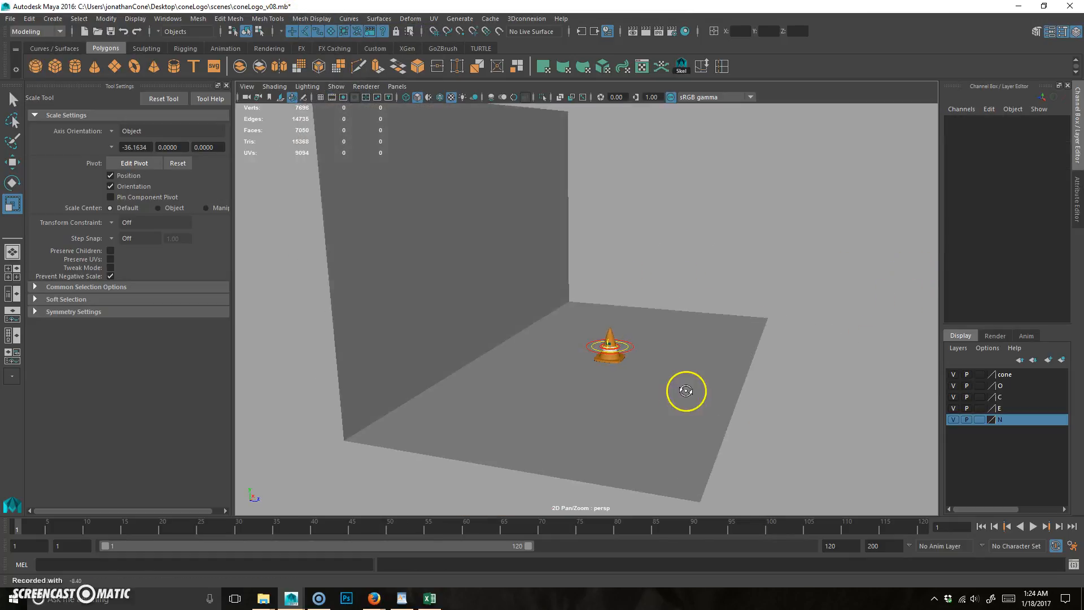
pyautogui.keyDown('alt'); pyautogui.moveTo(715, 448); pyautogui.dragTo(584, 384); pyautogui.keyUp('alt')
pyautogui.keyDown('alt'); pyautogui.moveTo(534, 359); pyautogui.dragTo(578, 405); pyautogui.keyUp('alt')
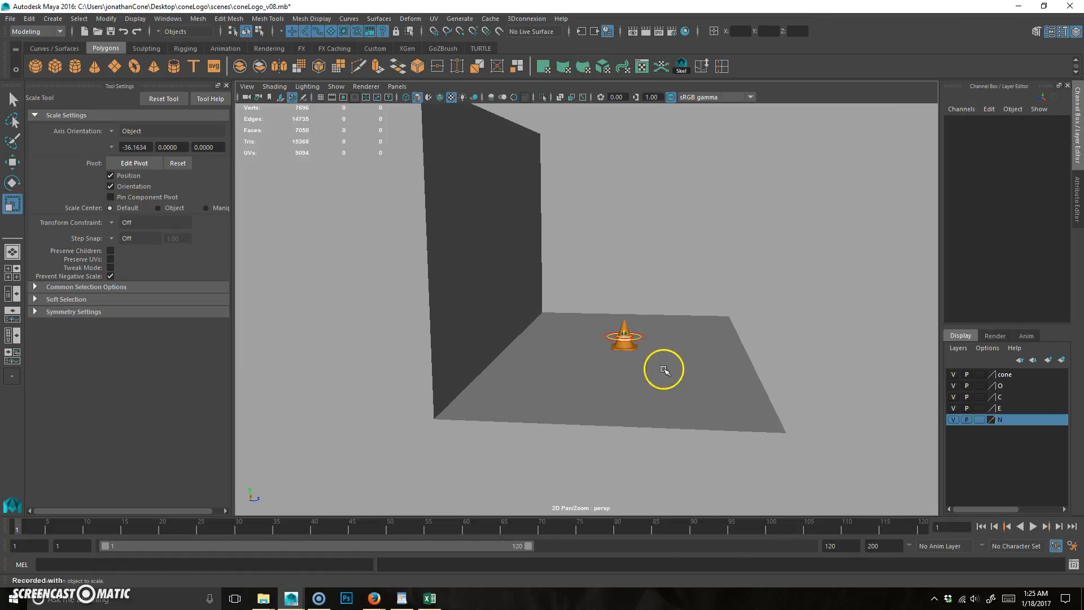
pyautogui.click(644, 395)
pyautogui.keyDown('alt'); pyautogui.moveTo(670, 425); pyautogui.dragTo(622, 358); pyautogui.keyUp('alt')
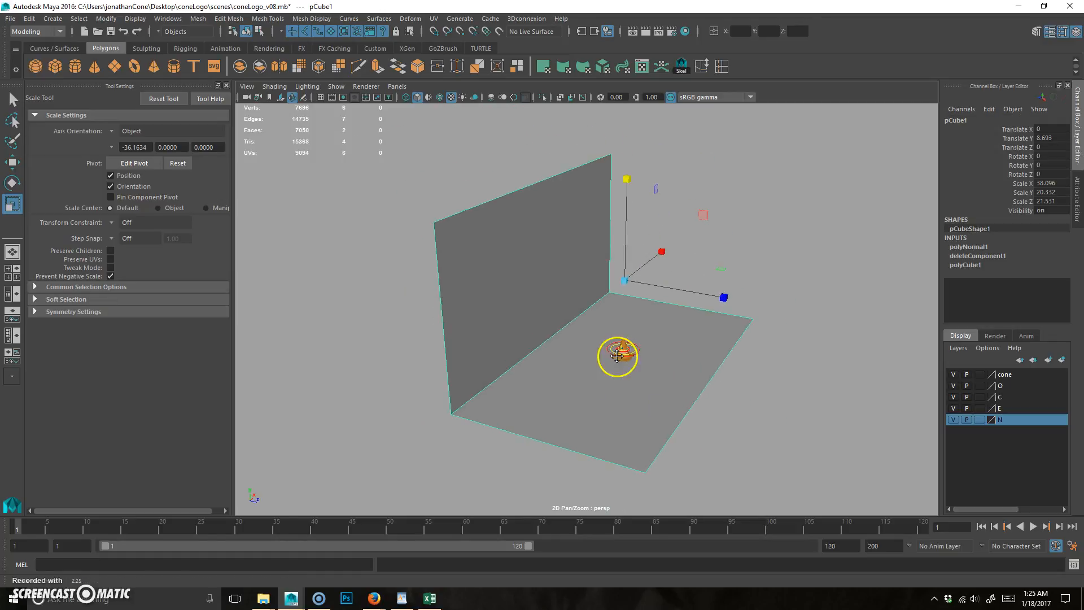
pyautogui.click(361, 67)
pyautogui.keyDown('alt'); pyautogui.moveTo(580, 303); pyautogui.dragTo(643, 363); pyautogui.keyUp('alt')
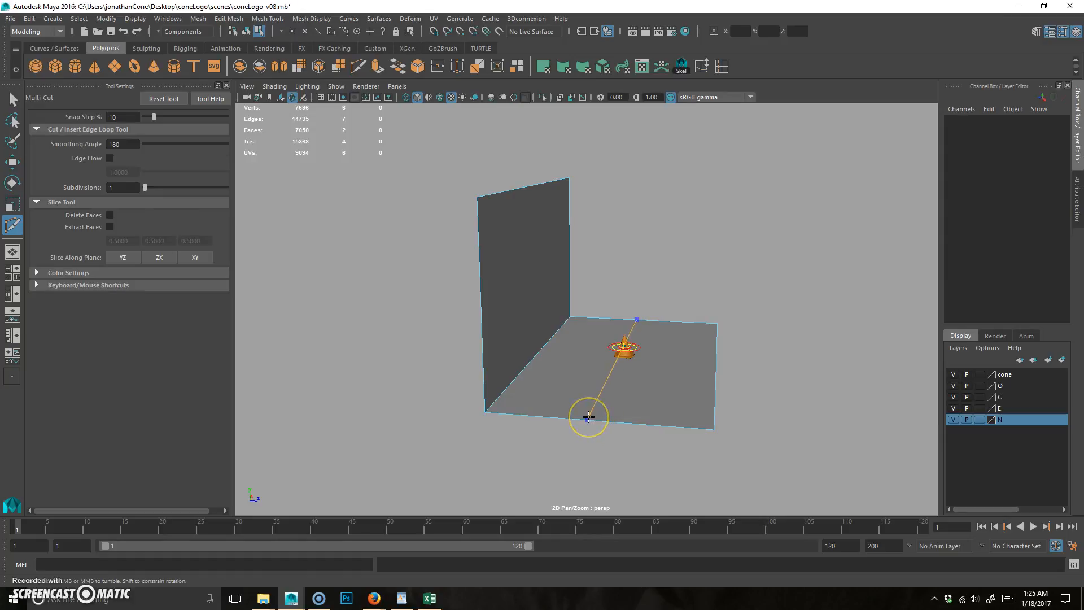
pyautogui.keyDown('ctrl'); pyautogui.click(588, 417); pyautogui.keyUp('ctrl')
pyautogui.click(440, 290)
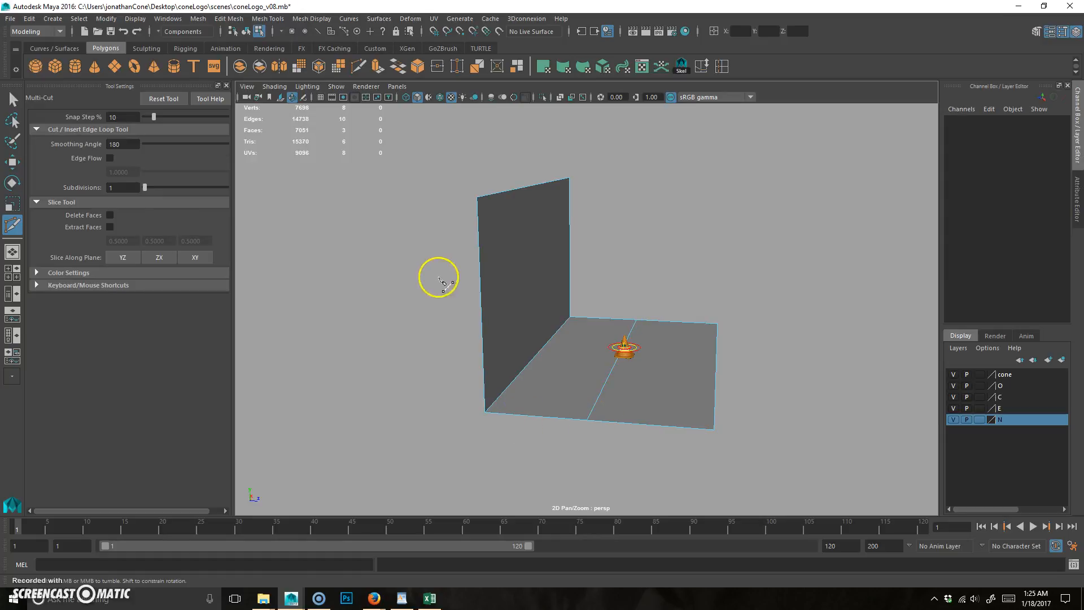
pyautogui.keyDown('ctrl'); pyautogui.click(485, 314); pyautogui.keyUp('ctrl')
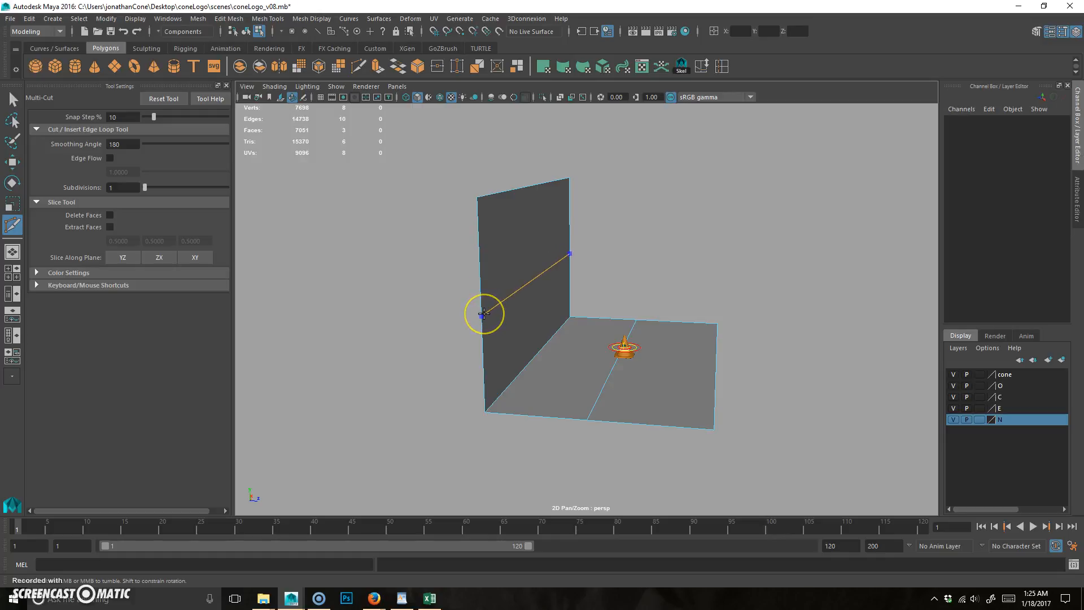
pyautogui.keyDown('alt'); pyautogui.moveTo(760, 434); pyautogui.dragTo(731, 430); pyautogui.keyUp('alt')
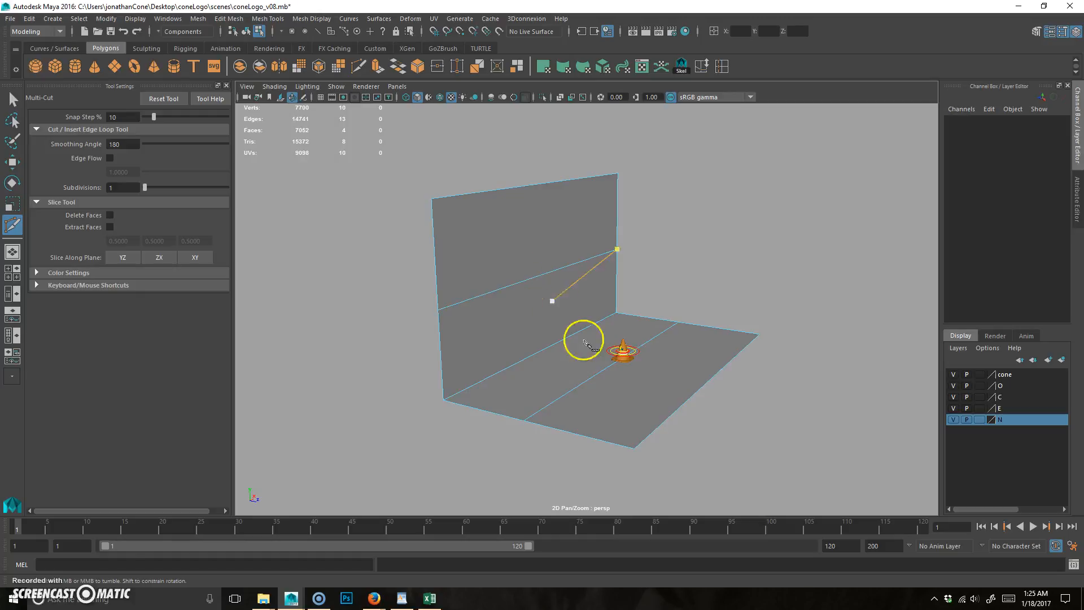
# Leave the Multi-Cut tool and return the backdrop mesh to object mode.
pyautogui.press('q')
pyautogui.keyDown('alt'); pyautogui.moveTo(687, 391); pyautogui.dragTo(629, 360); pyautogui.keyUp('alt')
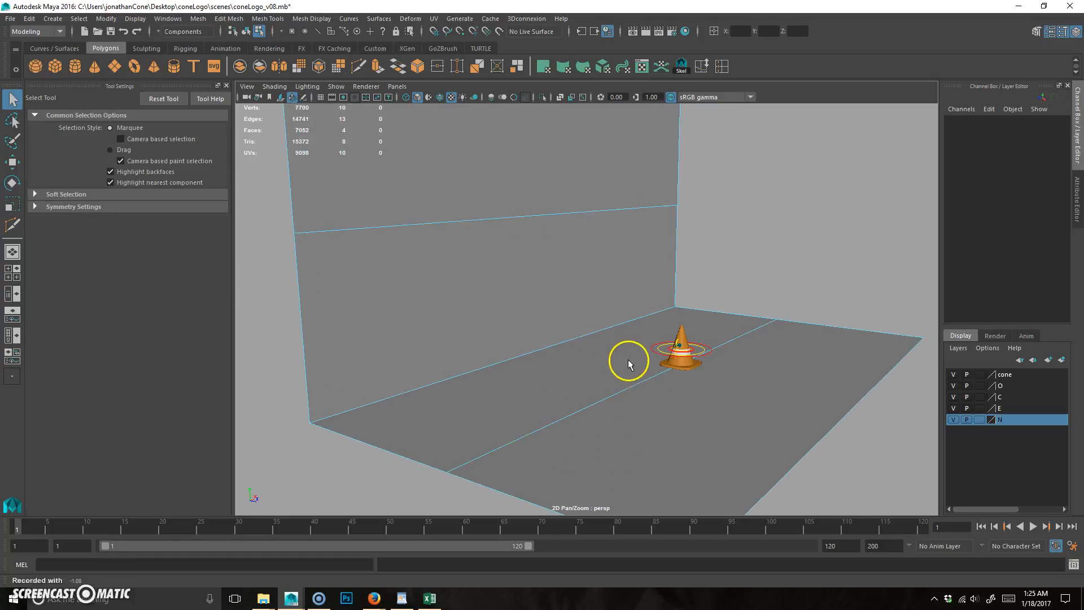
pyautogui.moveTo(573, 347); pyautogui.dragTo(592, 323, button='right')
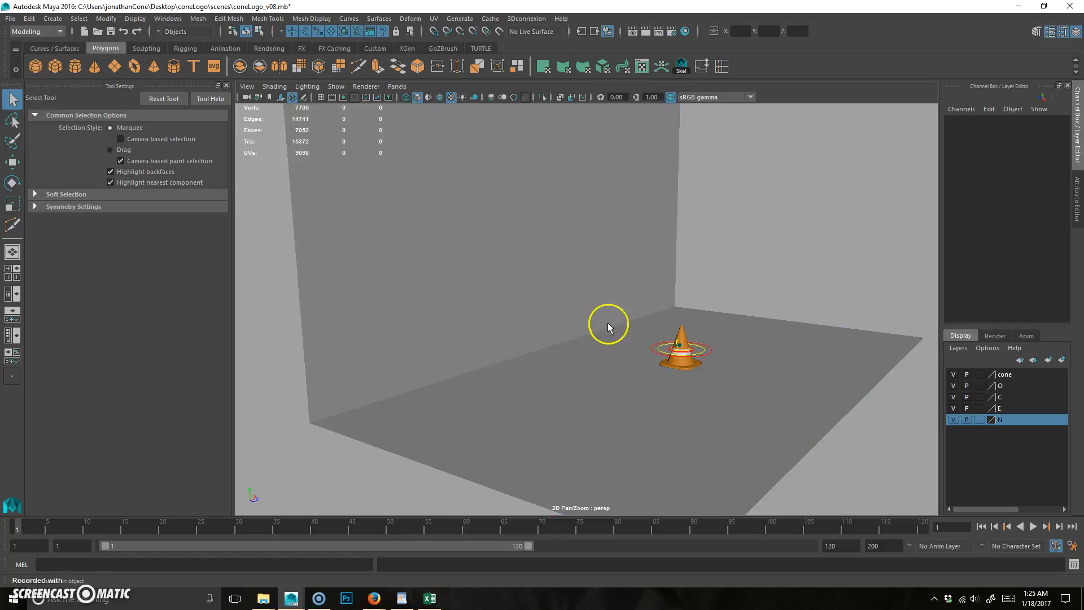
pyautogui.keyDown('alt'); pyautogui.moveTo(549, 350); pyautogui.dragTo(591, 350); pyautogui.keyUp('alt')
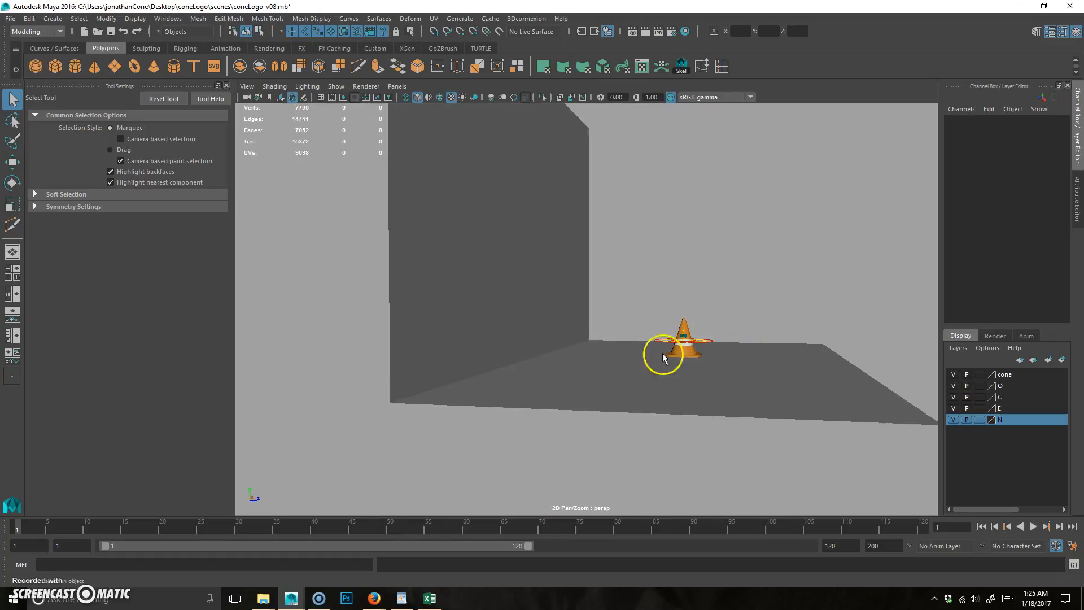
pyautogui.keyDown('alt'); pyautogui.moveTo(778, 328); pyautogui.dragTo(636, 381); pyautogui.keyUp('alt')
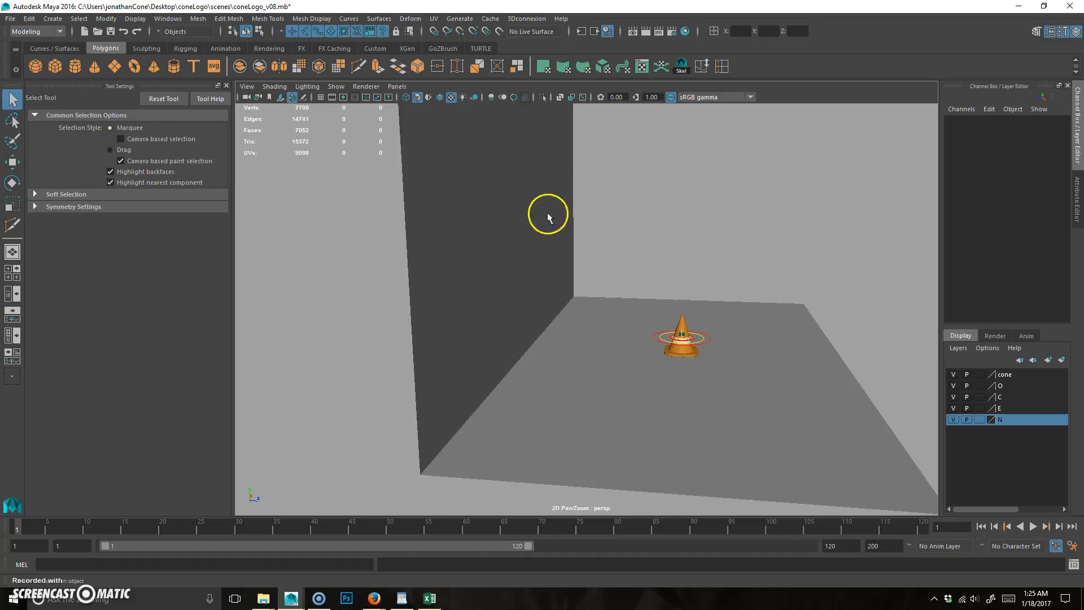
# Bevel the edge where the back wall meets the floor, using a fraction of 0.5 and 7 segments.
pyautogui.keyDown('alt'); pyautogui.moveTo(601, 357); pyautogui.dragTo(689, 350); pyautogui.keyUp('alt')
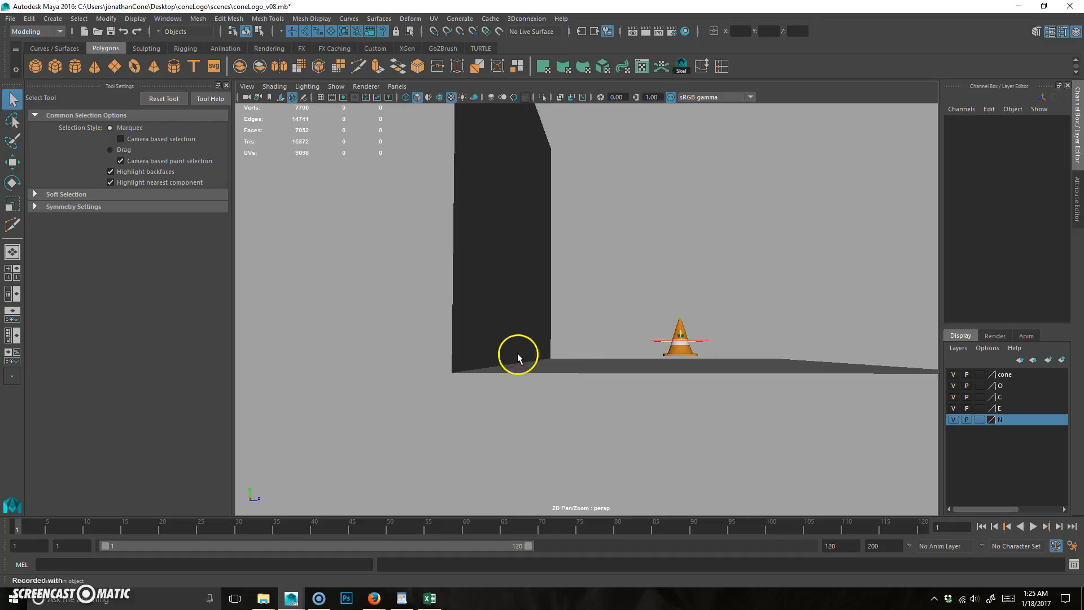
pyautogui.keyDown('alt'); pyautogui.moveTo(527, 341); pyautogui.dragTo(588, 369); pyautogui.keyUp('alt')
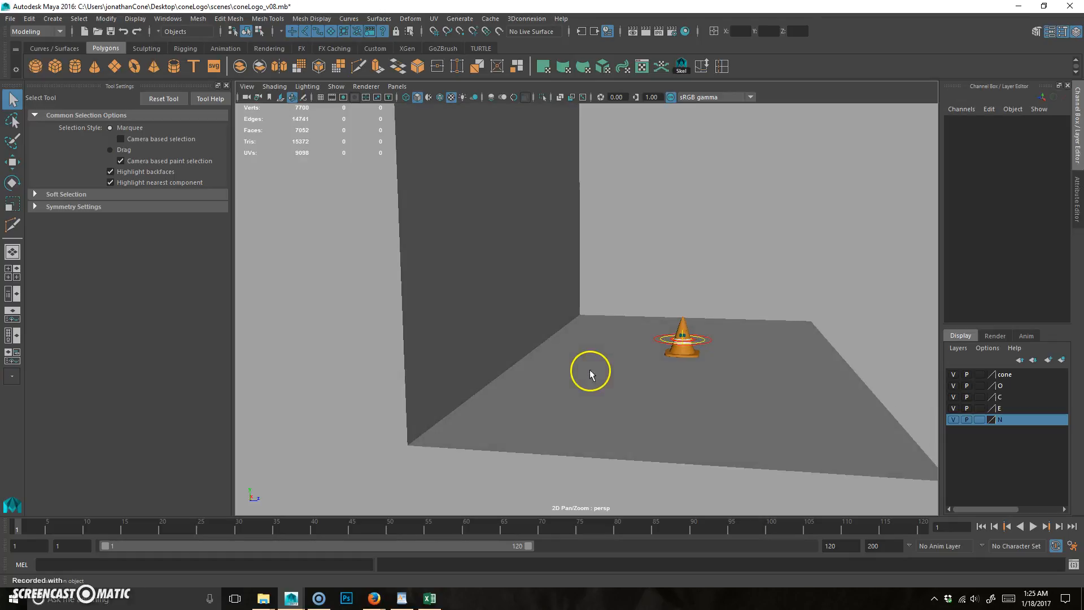
pyautogui.keyDown('alt'); pyautogui.moveTo(672, 350); pyautogui.dragTo(543, 384); pyautogui.keyUp('alt')
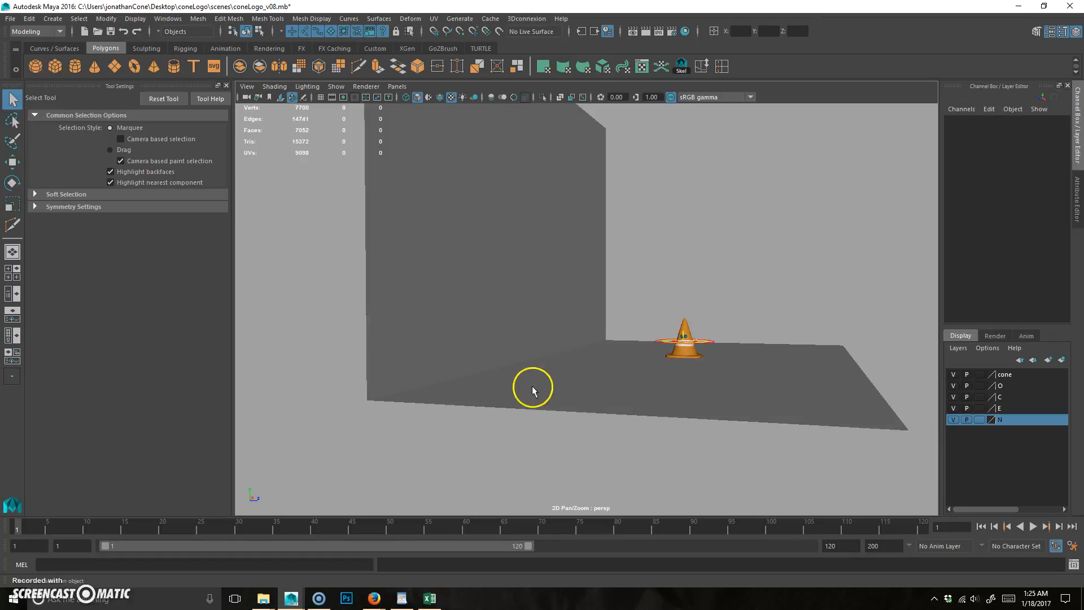
pyautogui.click(511, 323)
pyautogui.moveTo(518, 298); pyautogui.dragTo(520, 268, button='right')
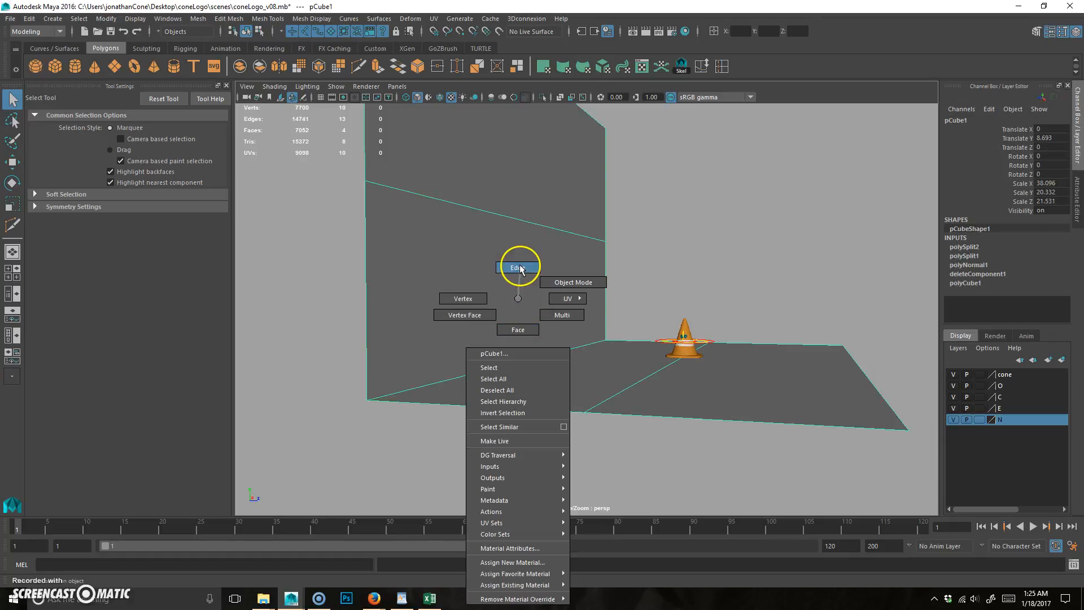
pyautogui.click(531, 362)
pyautogui.keyDown('alt'); pyautogui.moveTo(668, 401); pyautogui.dragTo(484, 395); pyautogui.keyUp('alt')
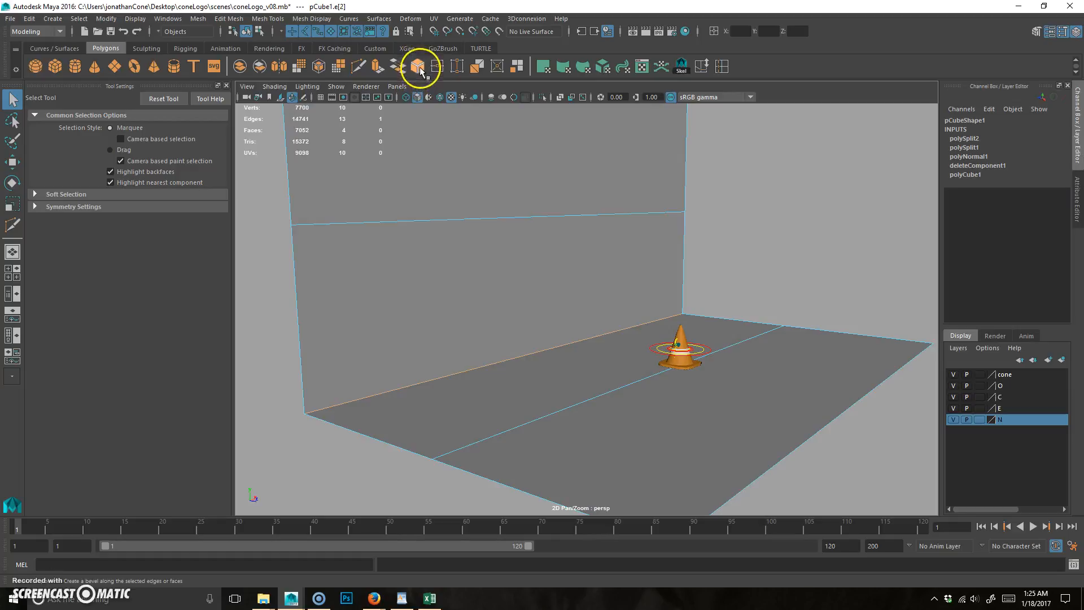
pyautogui.click(268, 18)
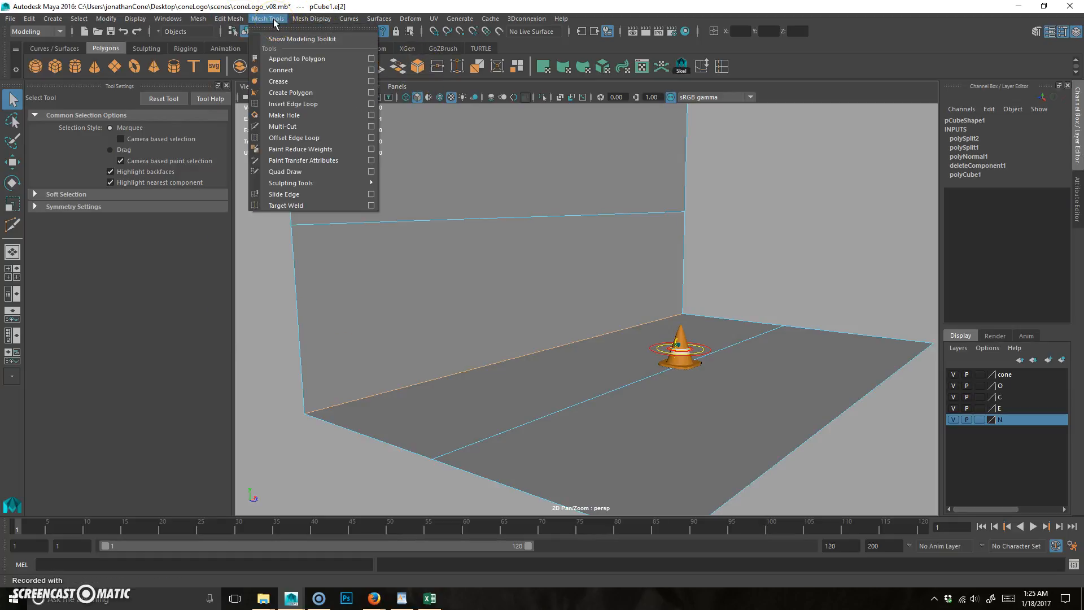
pyautogui.click(229, 19)
pyautogui.click(247, 60)
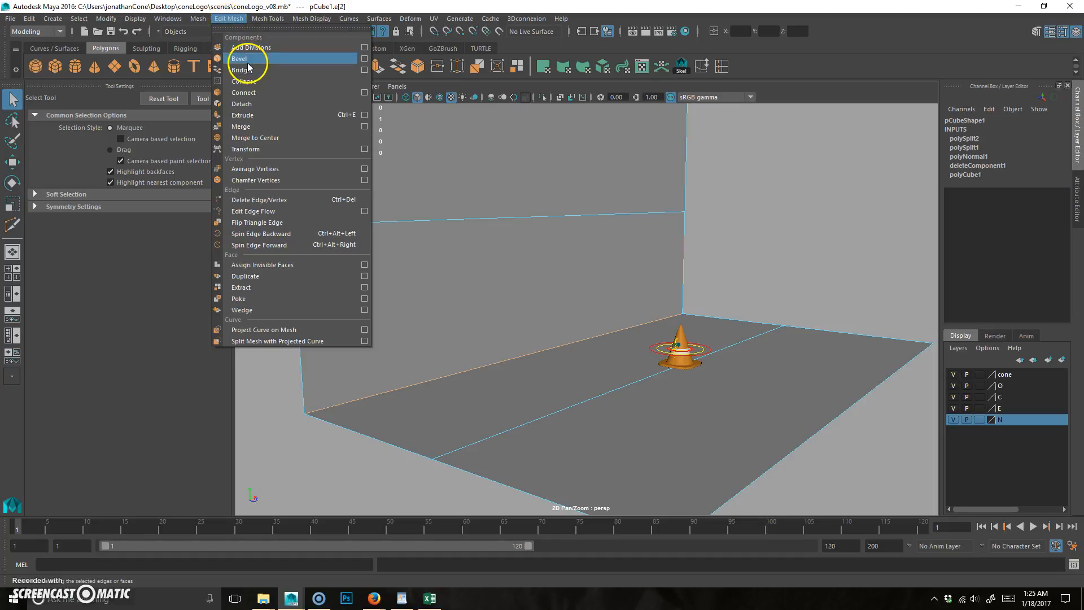
pyautogui.click(741, 406)
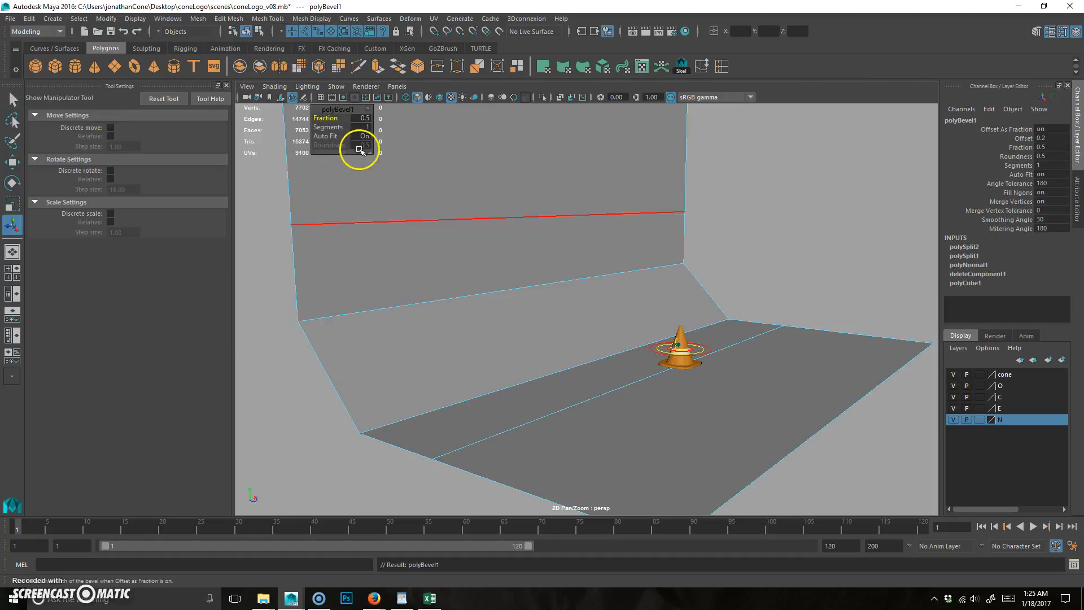
pyautogui.moveTo(324, 126); pyautogui.dragTo(355, 127)
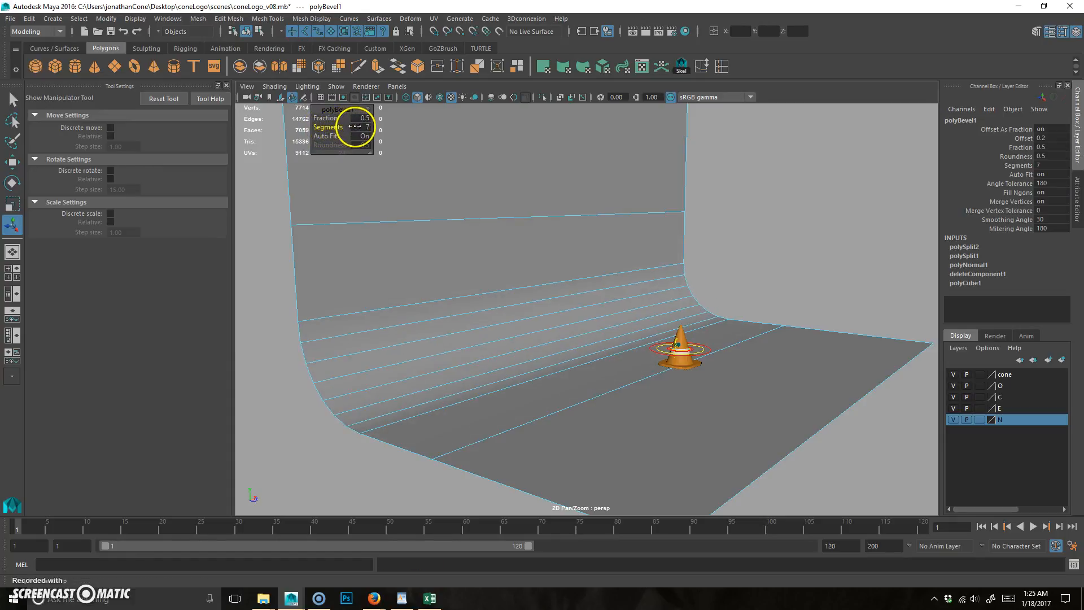
# Return the backdrop mesh to object mode and raise it to a Translate Y of about 9.103, beneath the cone.
pyautogui.keyDown('alt'); pyautogui.moveTo(430, 249); pyautogui.dragTo(500, 336); pyautogui.keyUp('alt')
pyautogui.click(840, 187)
pyautogui.keyDown('alt'); pyautogui.moveTo(840, 186); pyautogui.dragTo(709, 320); pyautogui.keyUp('alt')
pyautogui.click(717, 342)
pyautogui.press('w')
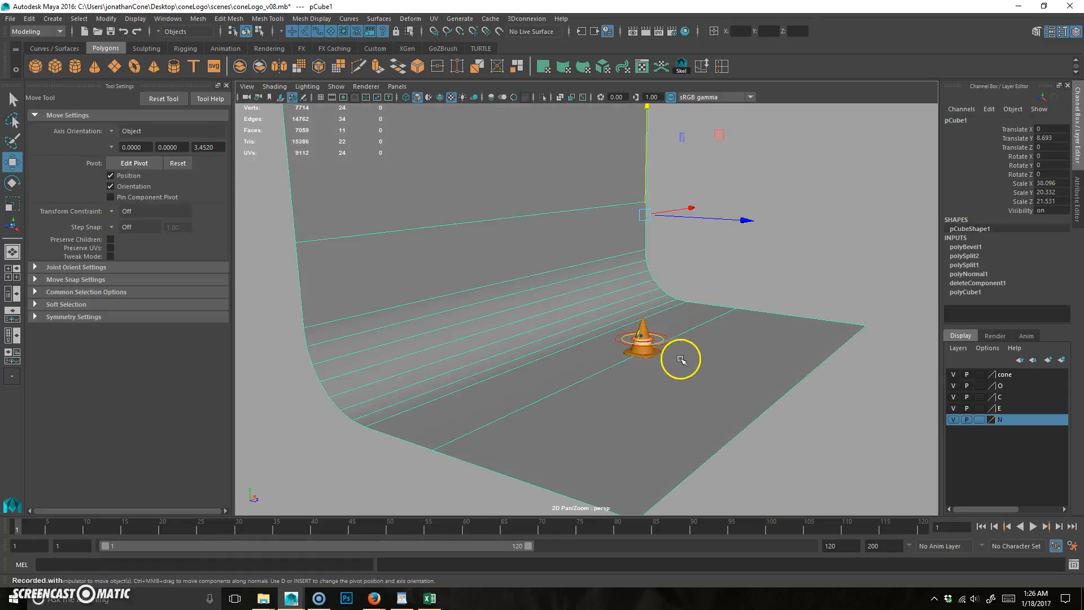
pyautogui.keyDown('alt'); pyautogui.moveTo(689, 354); pyautogui.dragTo(680, 344); pyautogui.keyUp('alt')
pyautogui.moveTo(651, 166); pyautogui.dragTo(656, 162)
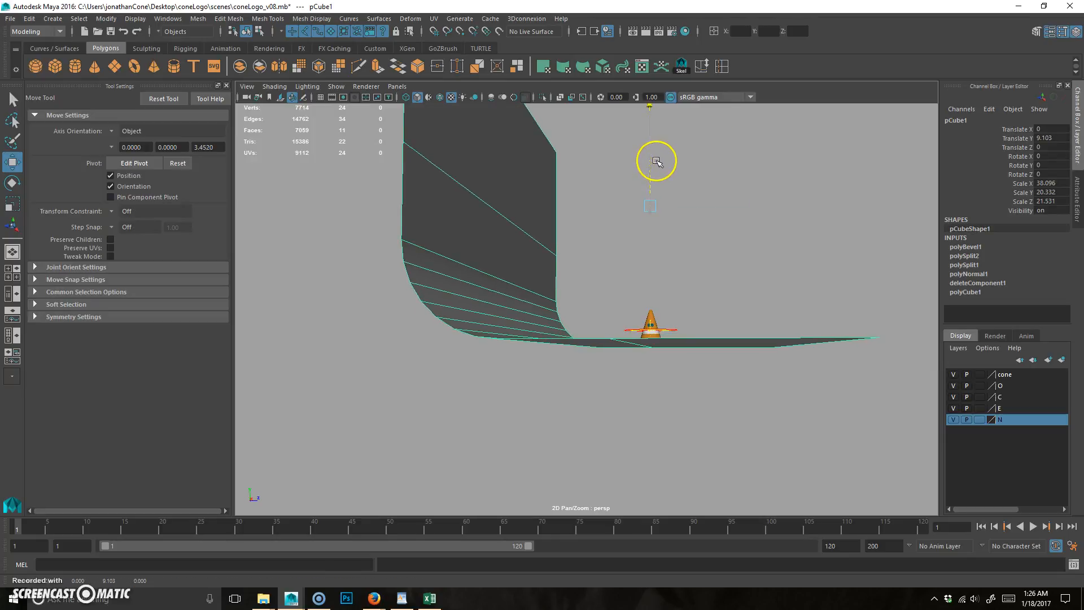
# Render the current frame with Maya Software to check the cone on the curved backdrop, and close the render.
pyautogui.keyDown('alt'); pyautogui.moveTo(728, 314); pyautogui.dragTo(624, 317); pyautogui.keyUp('alt')
pyautogui.keyDown('alt'); pyautogui.moveTo(603, 166); pyautogui.dragTo(612, 286); pyautogui.keyUp('alt')
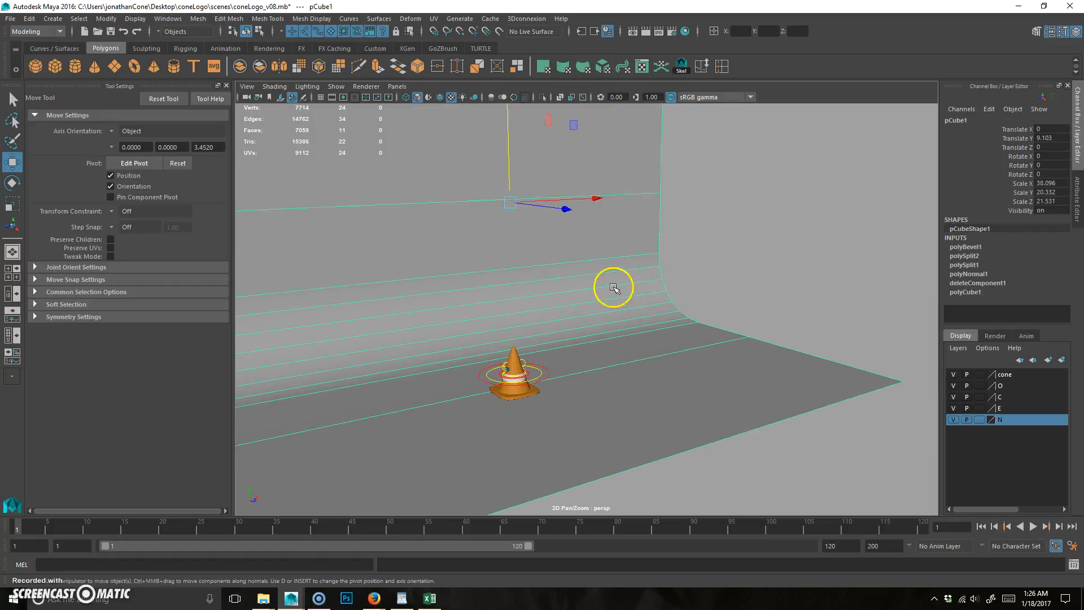
pyautogui.click(646, 30)
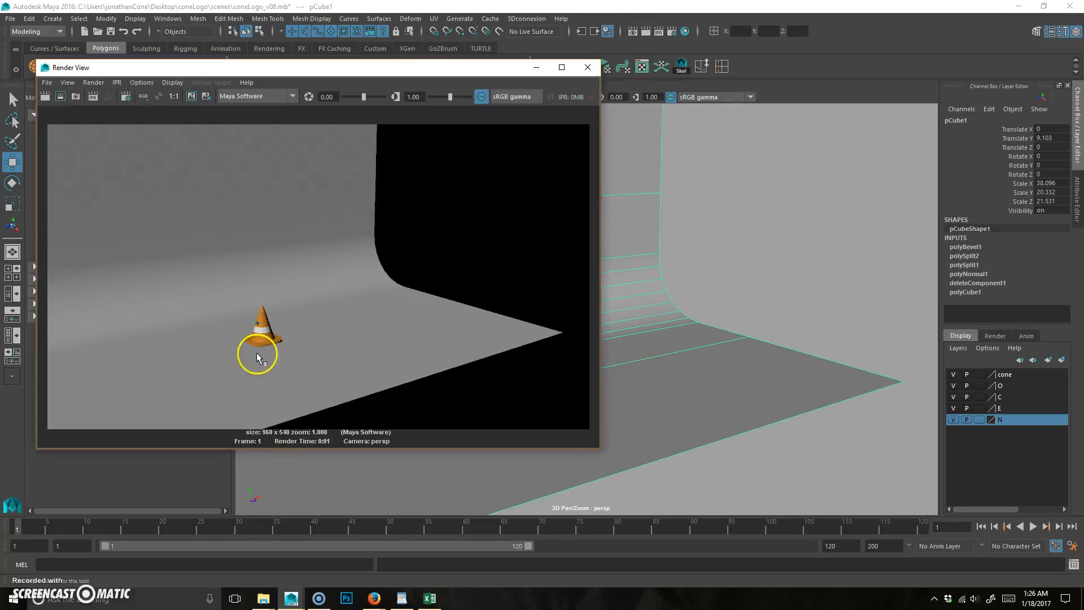
pyautogui.scroll(-1, 459, 310)
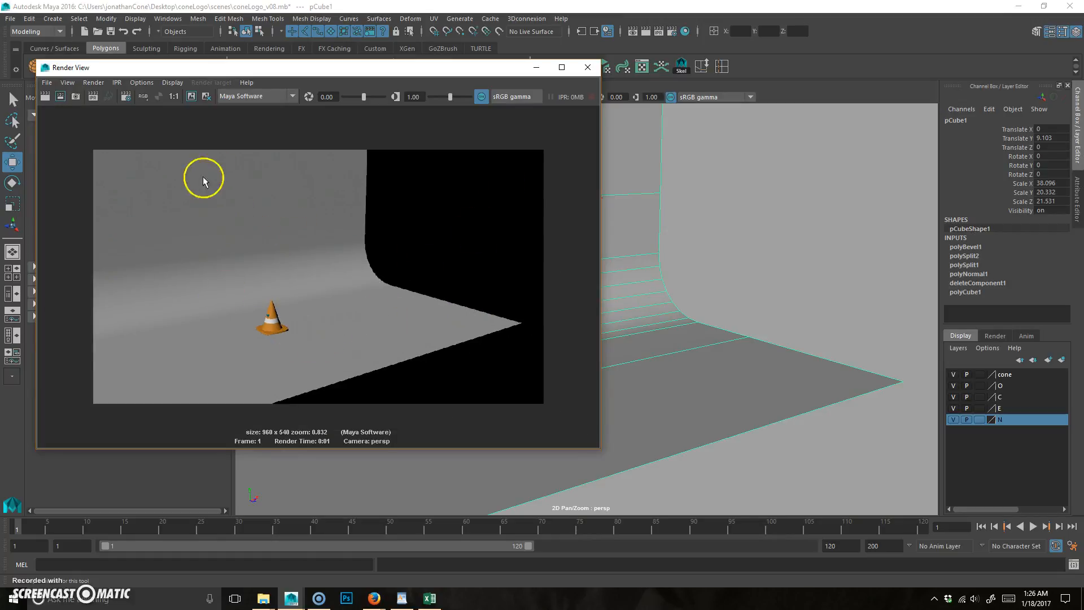
pyautogui.click(588, 68)
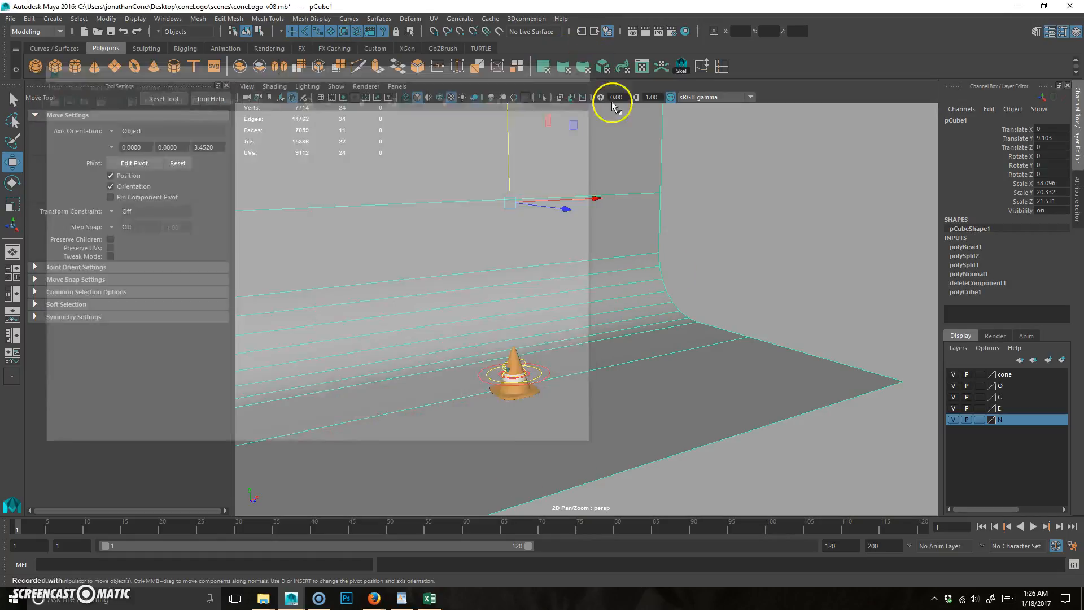
# Render a closer perspective view of the cone in front of the backdrop and close the render.
pyautogui.scroll(3, 533, 310)
pyautogui.keyDown('alt'); pyautogui.moveTo(533, 310); pyautogui.dragTo(673, 321, button='middle'); pyautogui.keyUp('alt')
pyautogui.moveTo(666, 322); pyautogui.dragTo(612, 317, button='middle')
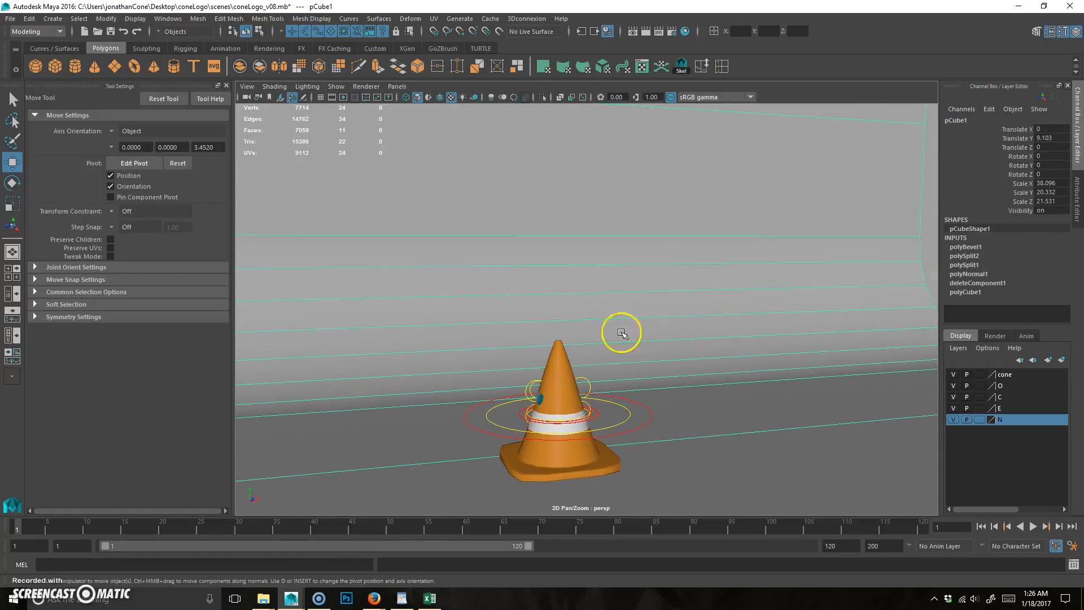
pyautogui.click(645, 33)
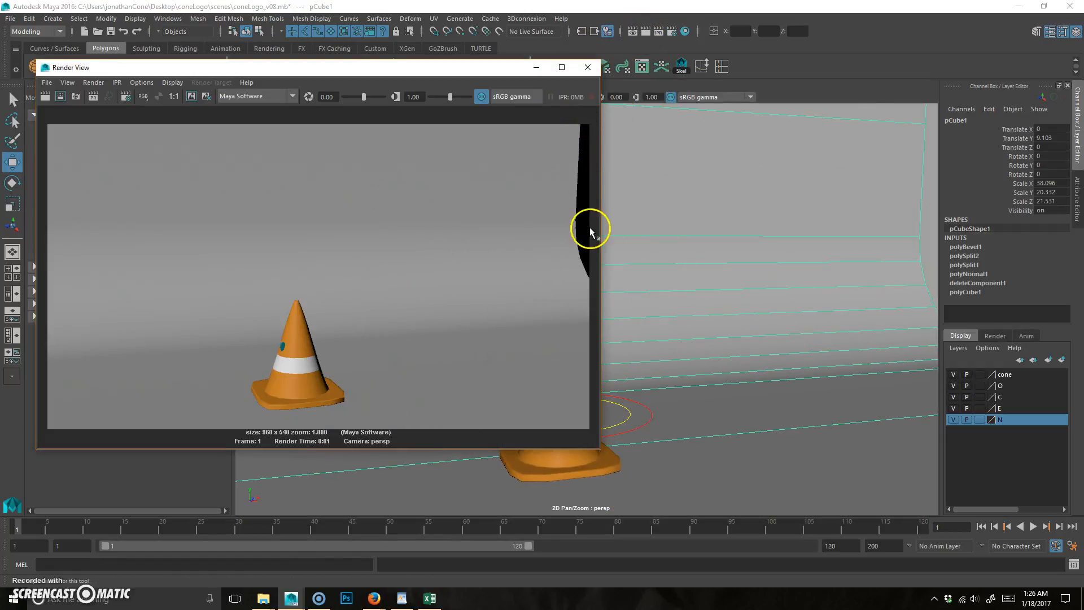
pyautogui.click(587, 68)
# Create a camera and move it up and in front of the cone to about Translate Y 4.887 and Z 17.319.
pyautogui.scroll(-10, 496, 355)
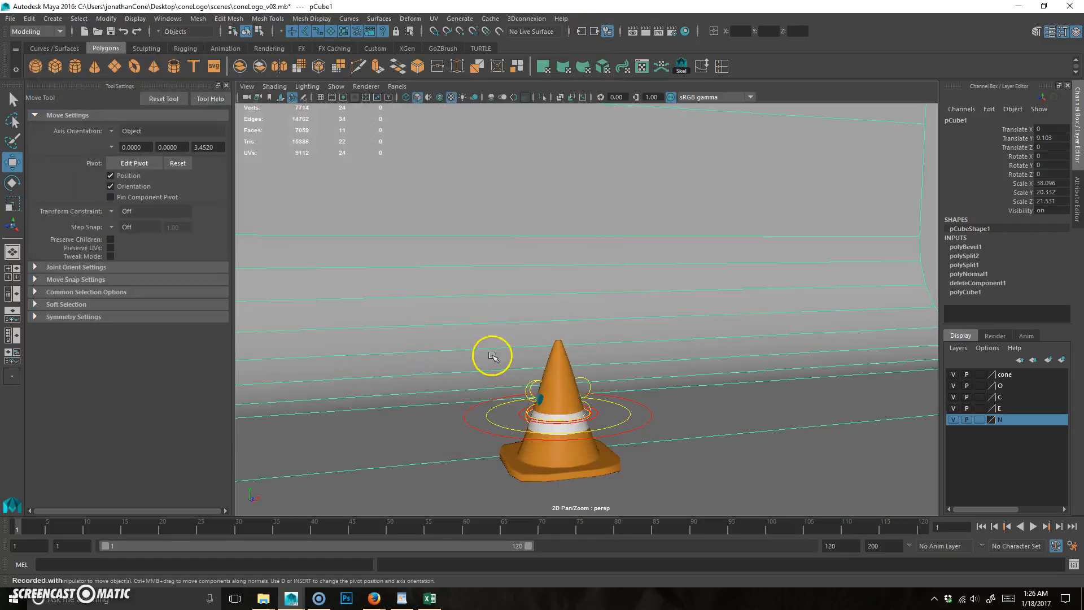
pyautogui.moveTo(645, 309); pyautogui.dragTo(649, 266, button='middle')
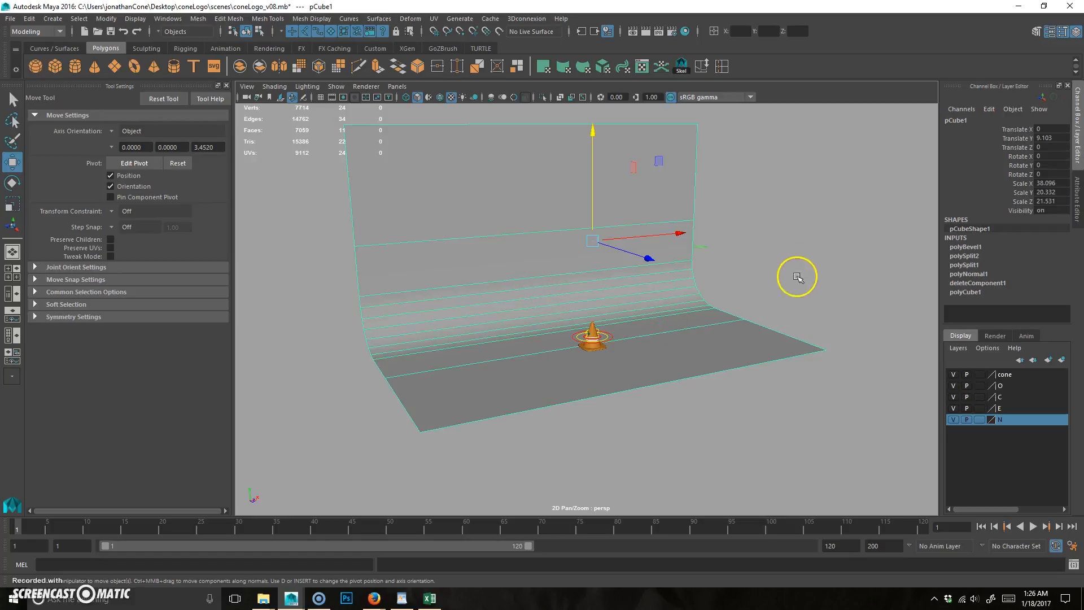
pyautogui.click(771, 303)
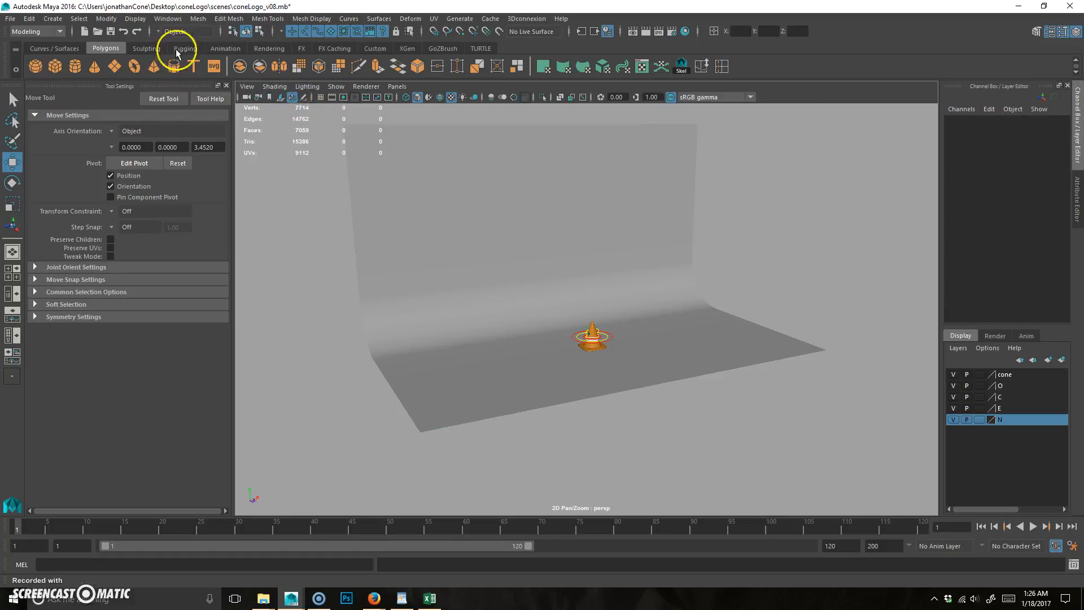
pyautogui.click(53, 19)
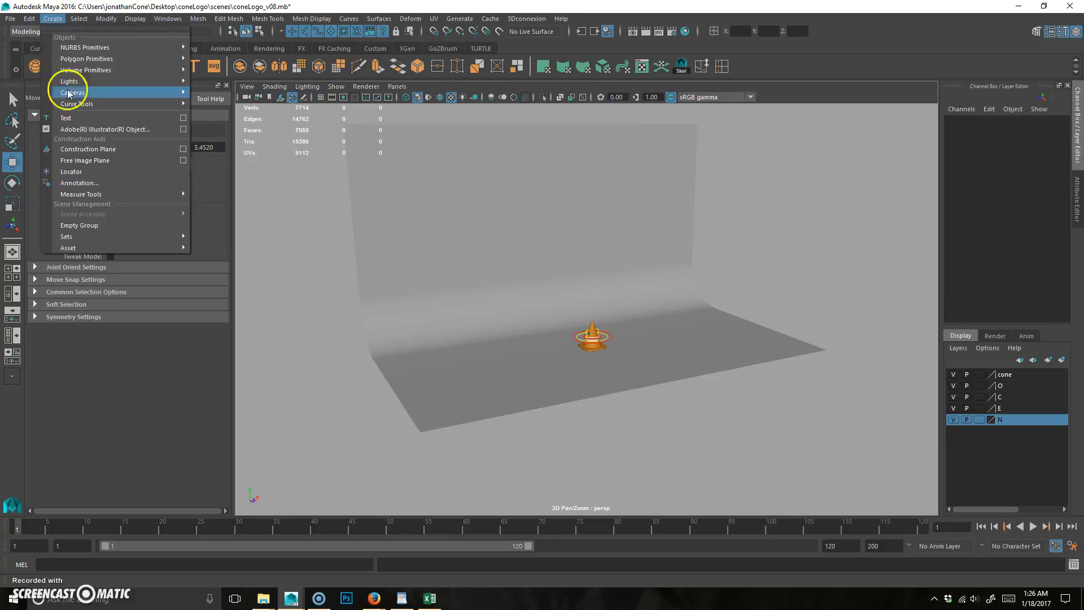
pyautogui.moveTo(63, 87)
pyautogui.click(252, 106)
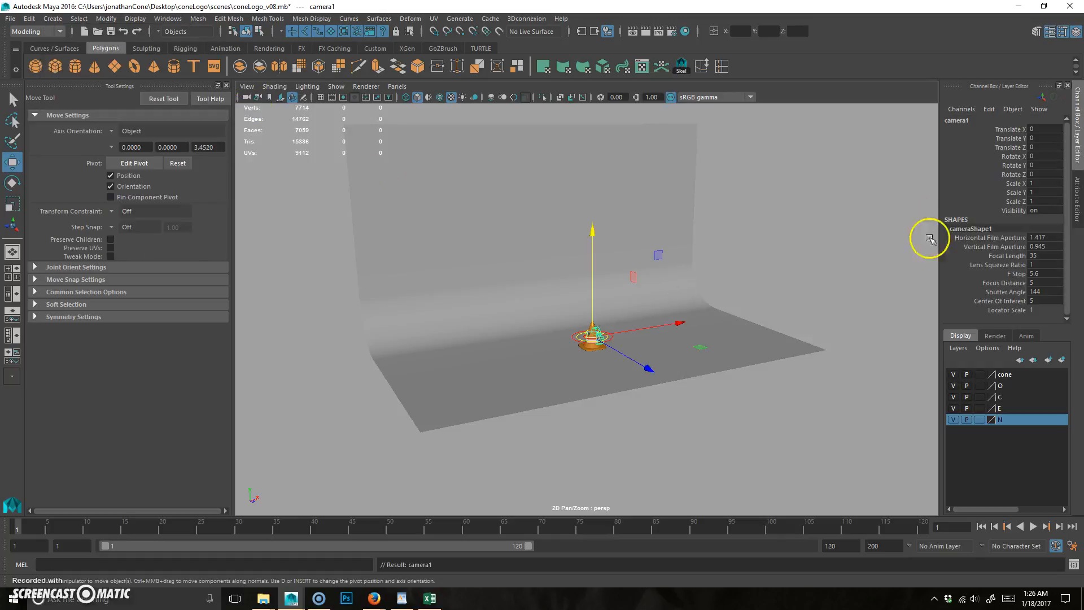
pyautogui.keyDown('alt'); pyautogui.moveTo(721, 344); pyautogui.dragTo(677, 306); pyautogui.keyUp('alt')
pyautogui.moveTo(710, 249); pyautogui.dragTo(896, 197)
pyautogui.keyDown('alt'); pyautogui.moveTo(869, 259); pyautogui.dragTo(764, 307); pyautogui.keyUp('alt')
# Rename the new camera shot01.
pyautogui.doubleClick(986, 119)
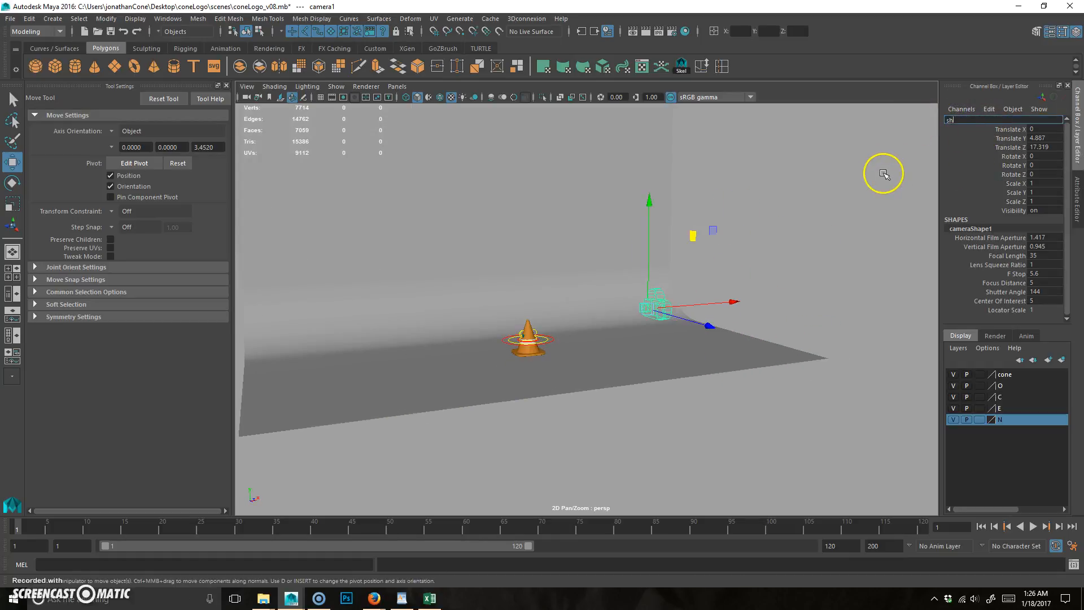
pyautogui.write('shot01')
pyautogui.press('Return')
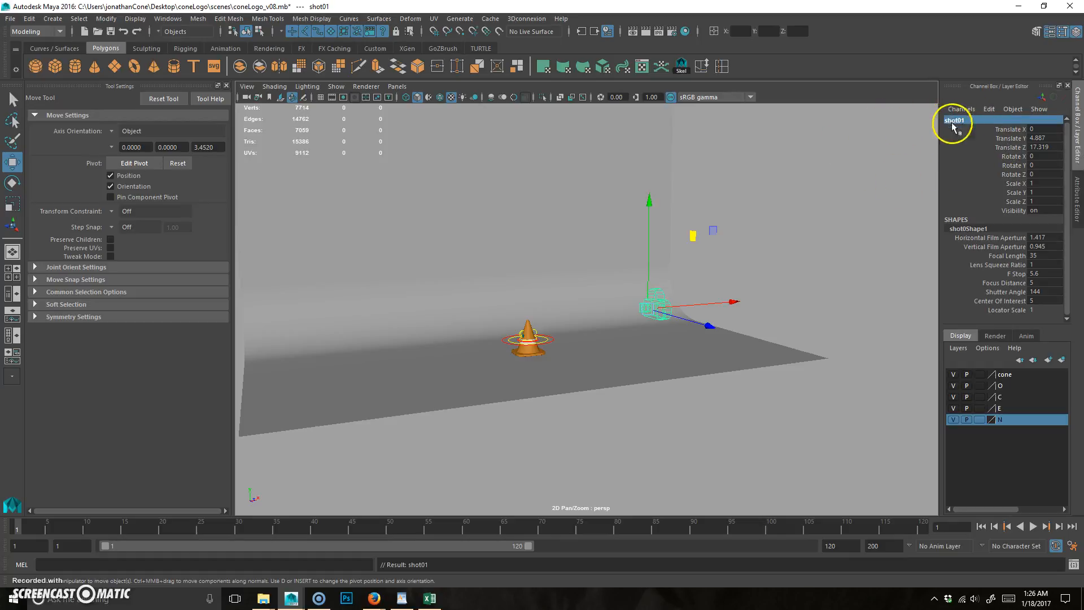
# Show the attributes of the shot01 camera and rotate the camera freehand with the Rotate tool.
pyautogui.moveTo(642, 326)
pyautogui.keyDown('alt'); pyautogui.mouseDown()
pyautogui.moveTo(675, 353)
pyautogui.moveTo(740, 353)
pyautogui.moveTo(642, 310)
pyautogui.mouseUp(); pyautogui.keyUp('alt')
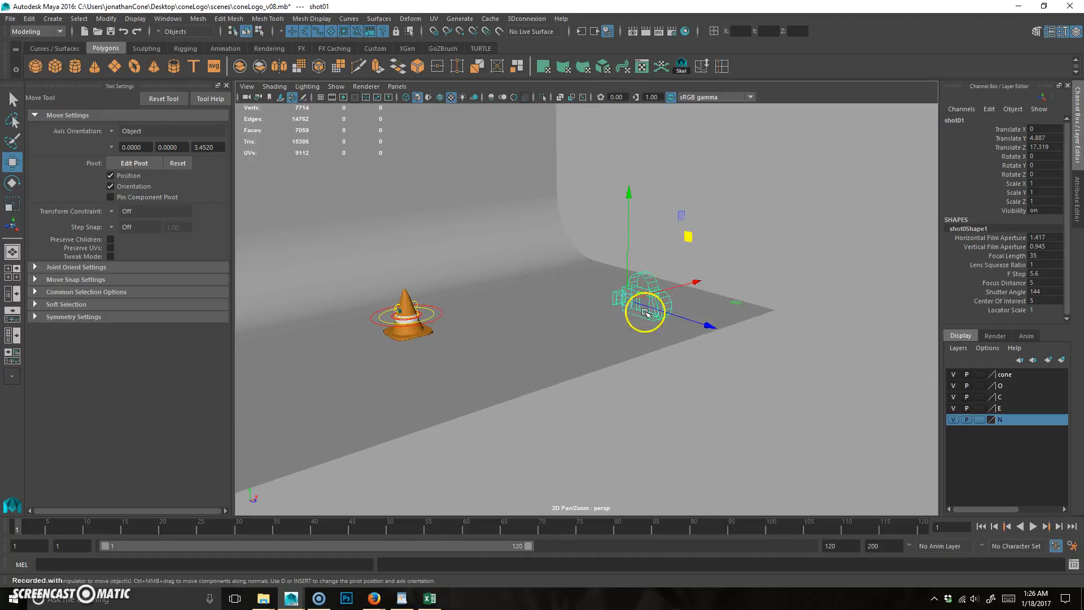
pyautogui.click(1078, 196)
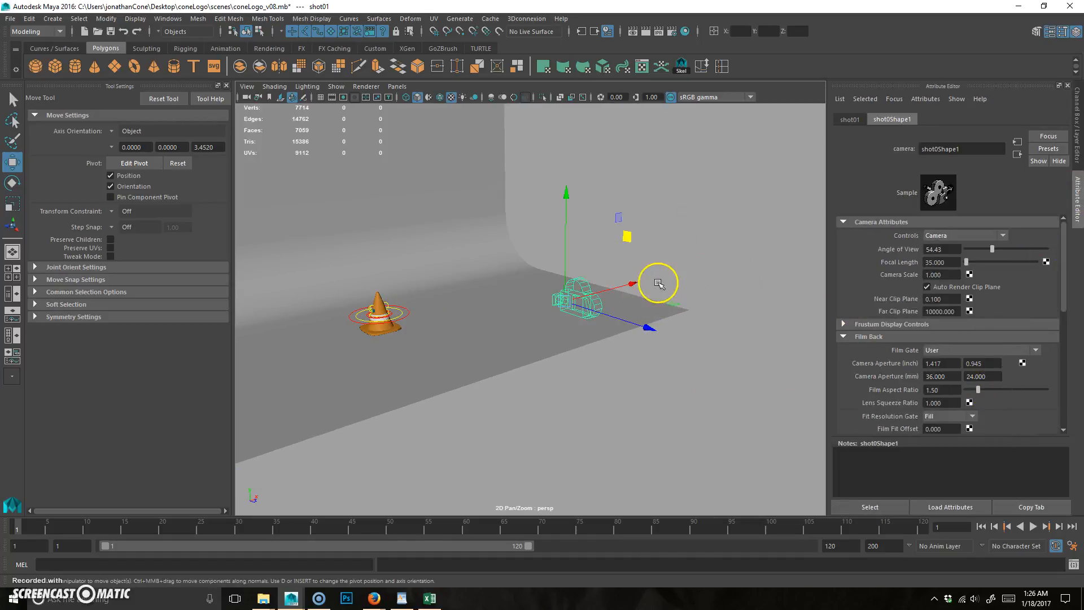
pyautogui.press('e')
pyautogui.moveTo(617, 332)
pyautogui.mouseDown()
pyautogui.moveTo(515, 329)
pyautogui.moveTo(561, 220)
pyautogui.moveTo(649, 300)
pyautogui.moveTo(705, 276)
pyautogui.mouseUp()
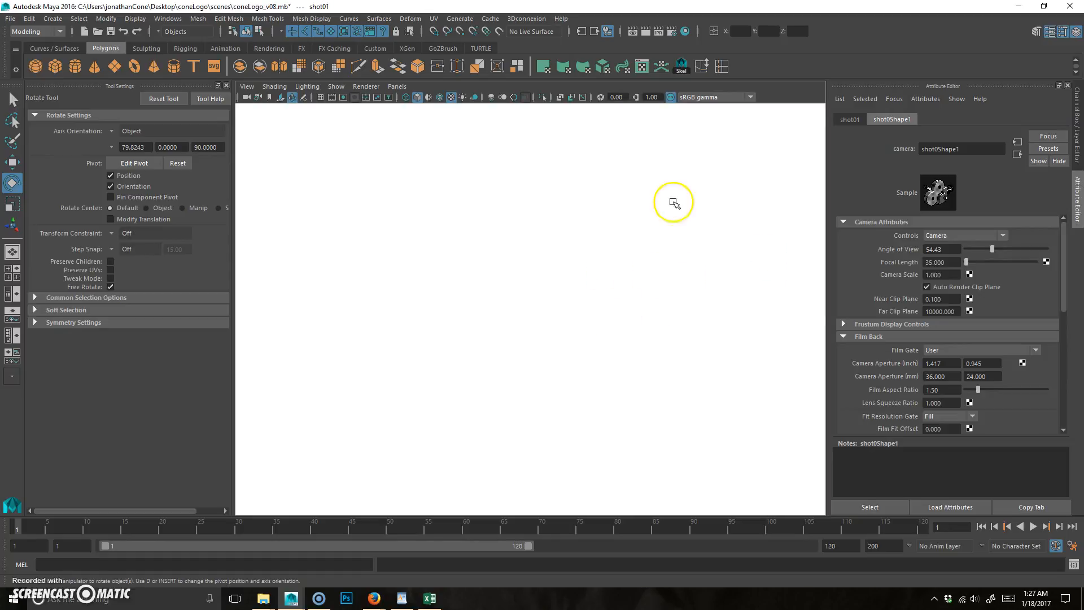
# Replace the top view with the shot01 camera's view, maximize it, and reframe the cone and backdrop through that camera.
pyautogui.press('space')
pyautogui.click(400, 87)
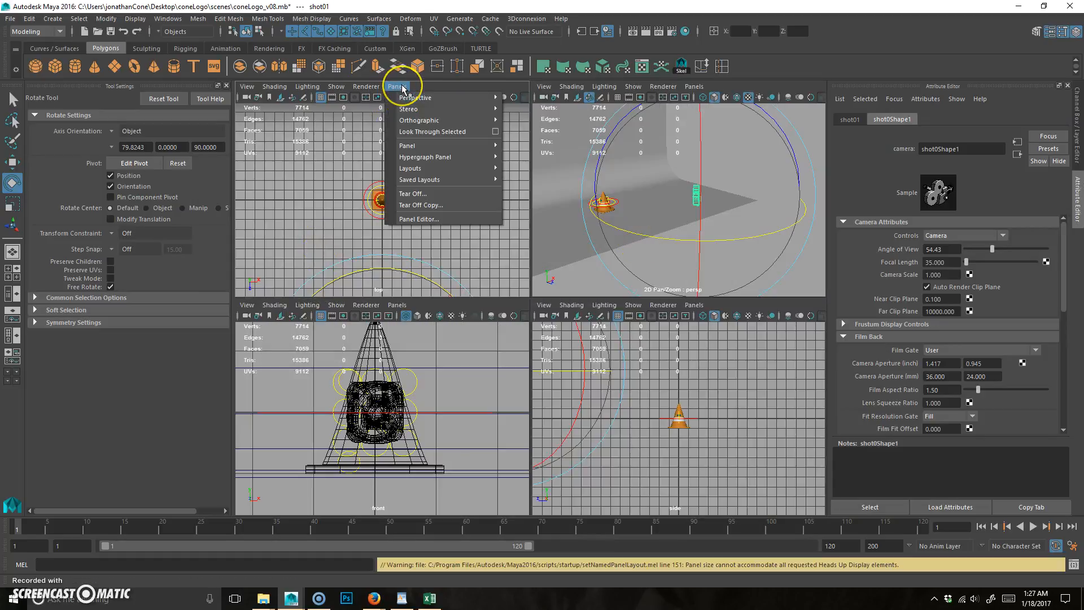
pyautogui.moveTo(440, 98)
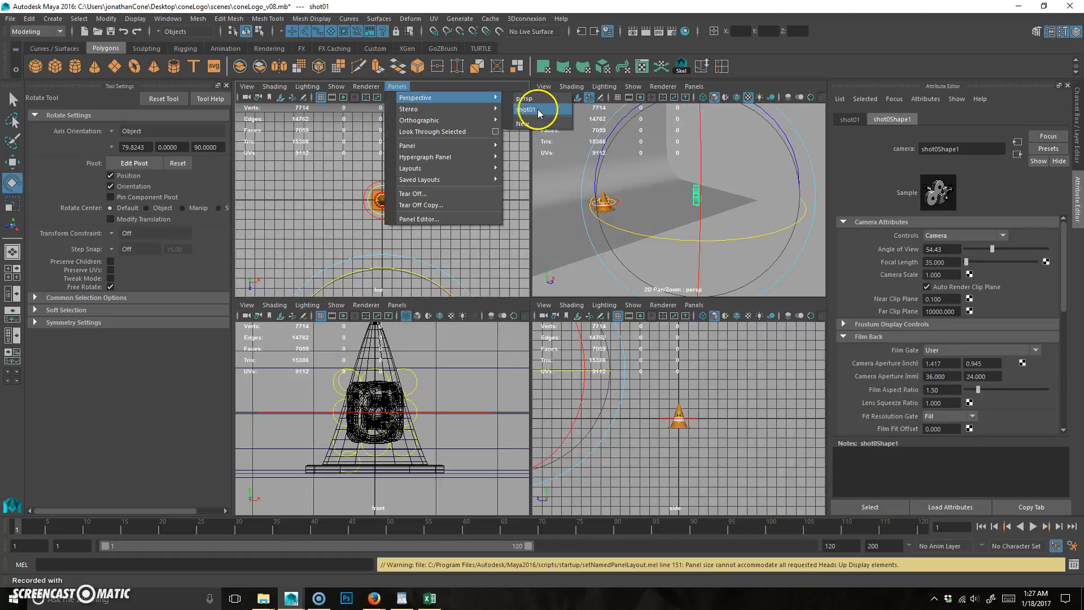
pyautogui.click(529, 110)
pyautogui.press('space')
pyautogui.keyDown('alt'); pyautogui.moveTo(579, 369); pyautogui.dragTo(604, 389); pyautogui.keyUp('alt')
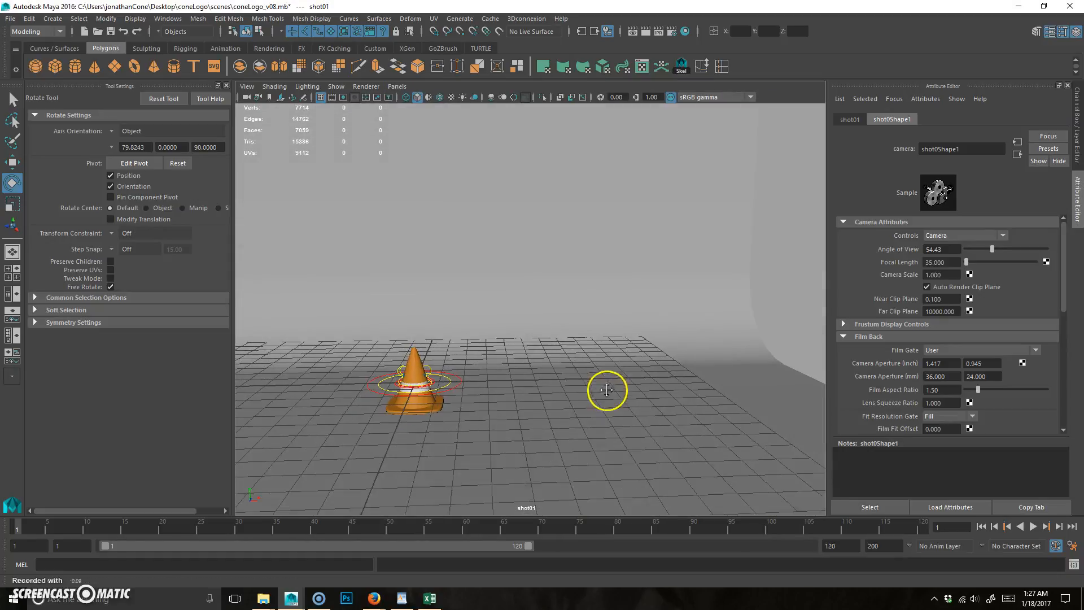
pyautogui.keyDown('alt'); pyautogui.moveTo(537, 506); pyautogui.dragTo(565, 338); pyautogui.keyUp('alt')
# Hide the grid in the shot01 view and test-render the current frame from a raised, angled viewpoint.
pyautogui.click(319, 101)
pyautogui.keyDown('alt'); pyautogui.moveTo(496, 363); pyautogui.dragTo(590, 325); pyautogui.keyUp('alt')
pyautogui.click(645, 31)
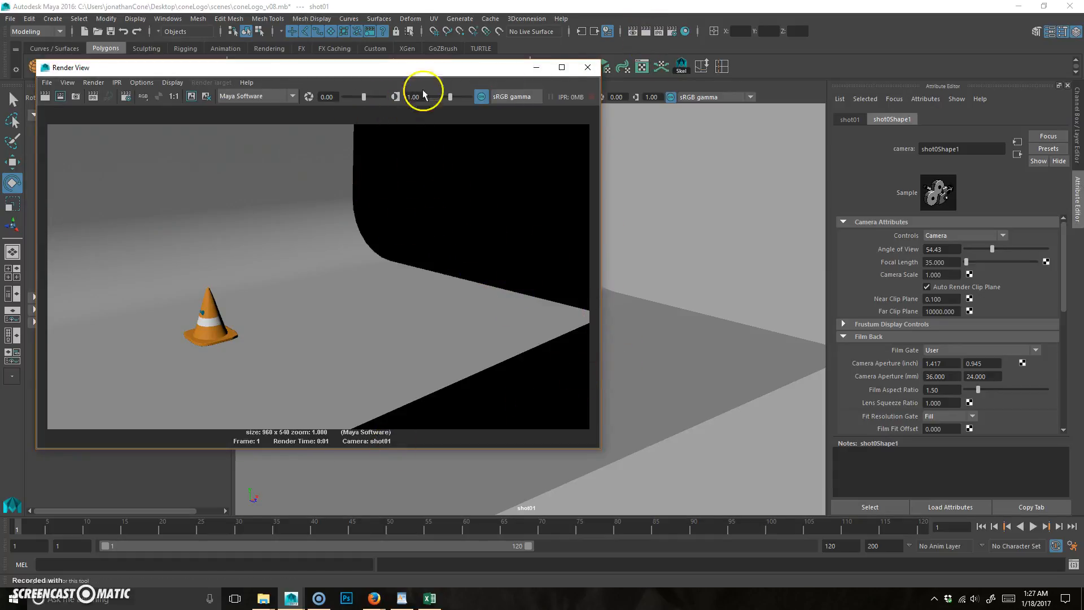
pyautogui.click(587, 67)
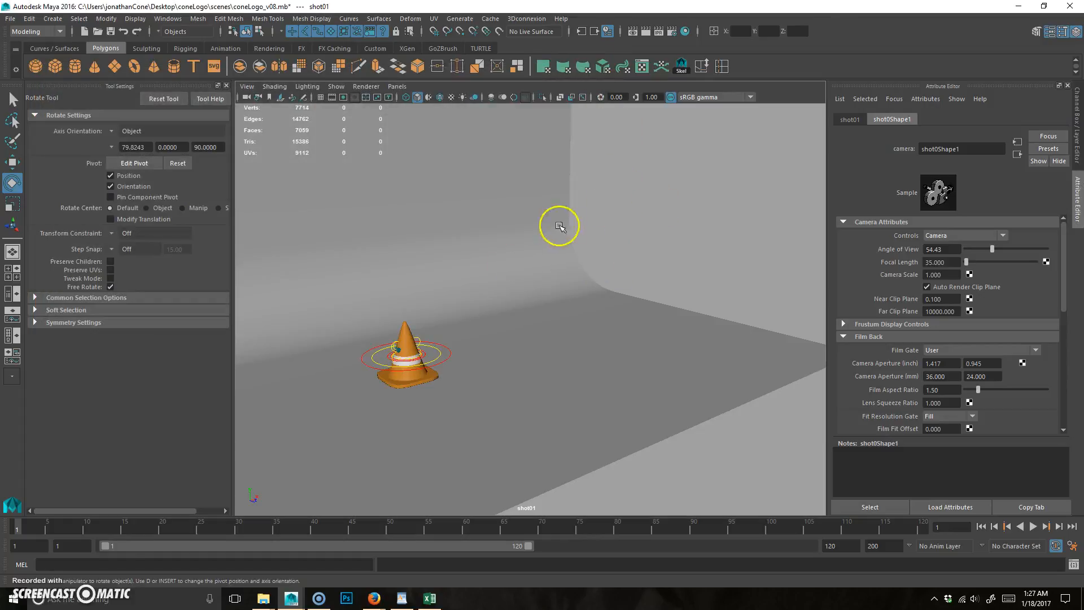
# Select the shot01 camera from its own view, return to the four-view layout, and clear the selection.
pyautogui.click(251, 88)
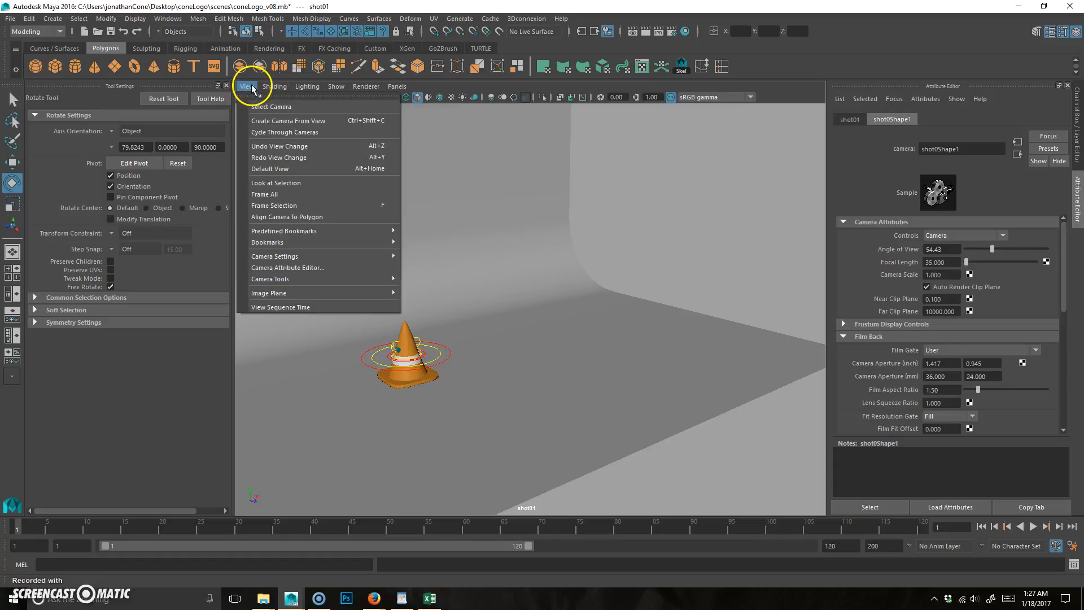
pyautogui.click(278, 107)
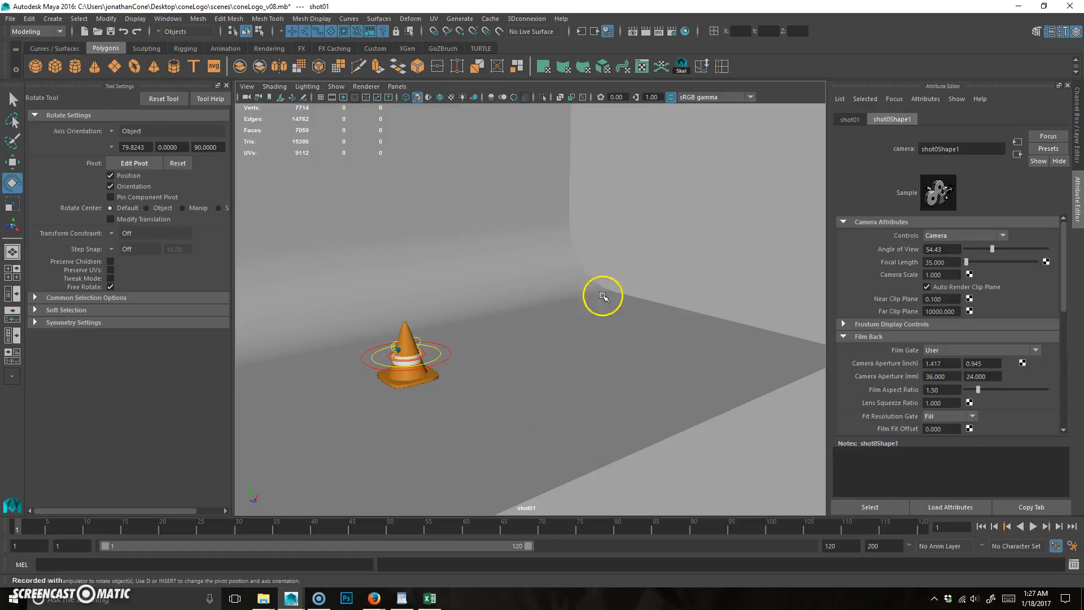
pyautogui.press('space')
pyautogui.click(770, 178)
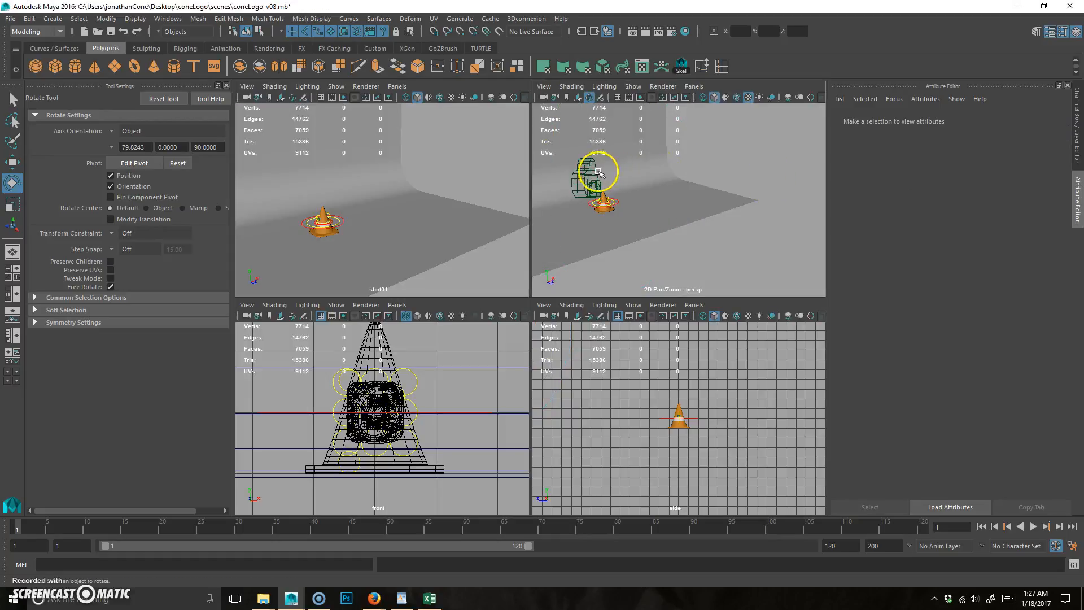
# Set the shot01 camera's environment background color to near white and test-render the maximized shot01 view.
pyautogui.click(598, 184)
pyautogui.press('space')
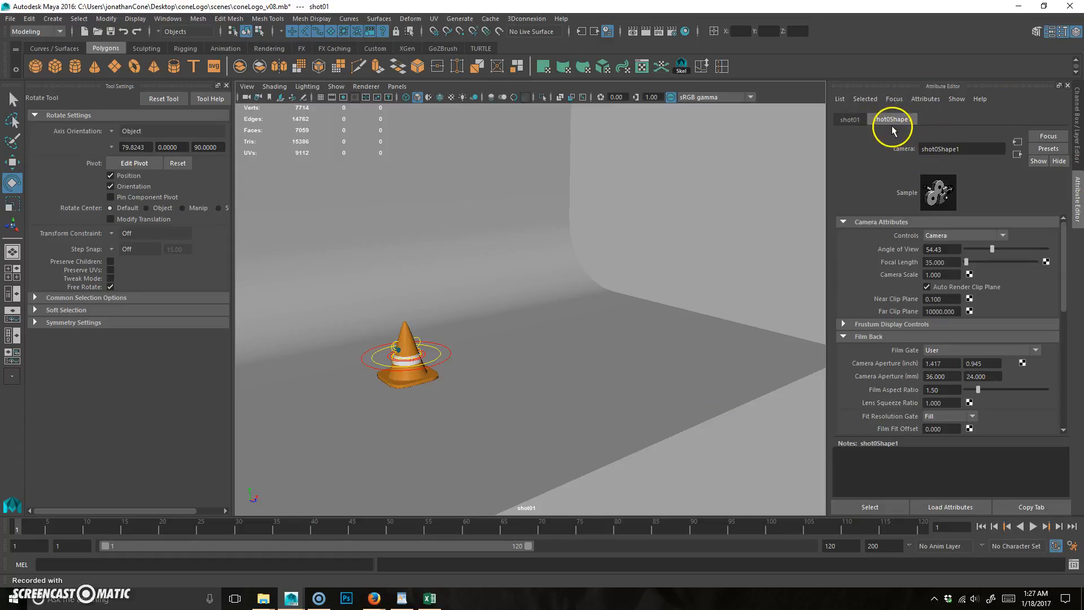
pyautogui.scroll(-10, 952, 299)
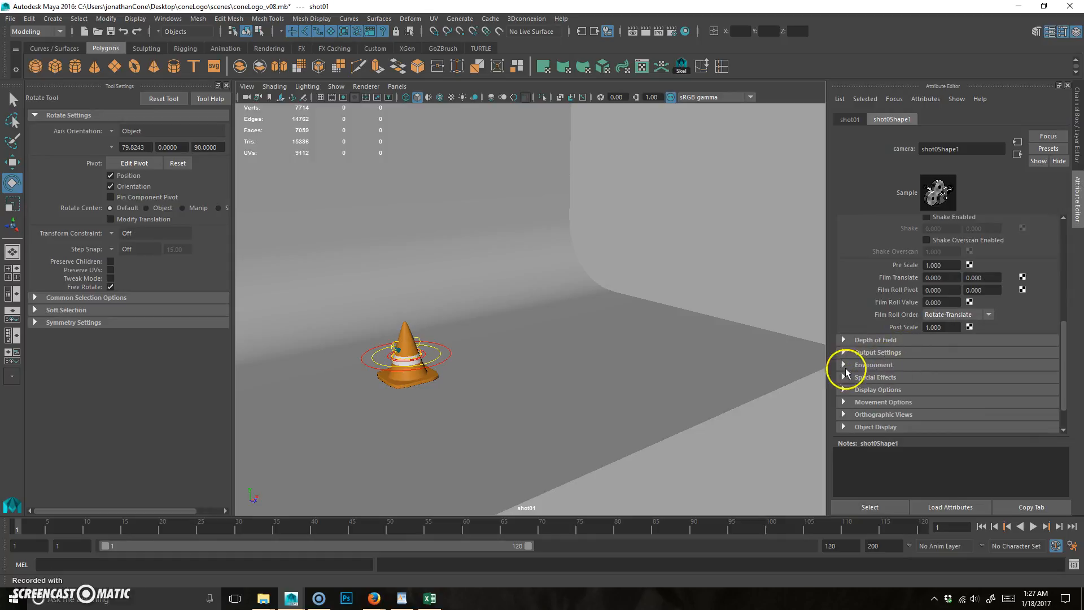
pyautogui.click(843, 364)
pyautogui.scroll(-2, 863, 361)
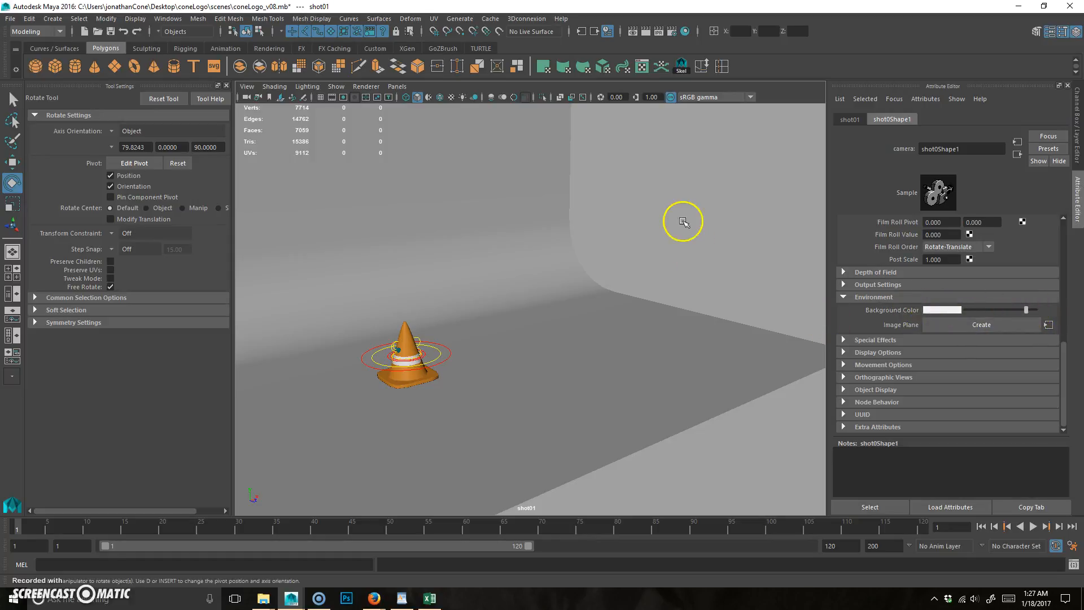
pyautogui.click(646, 32)
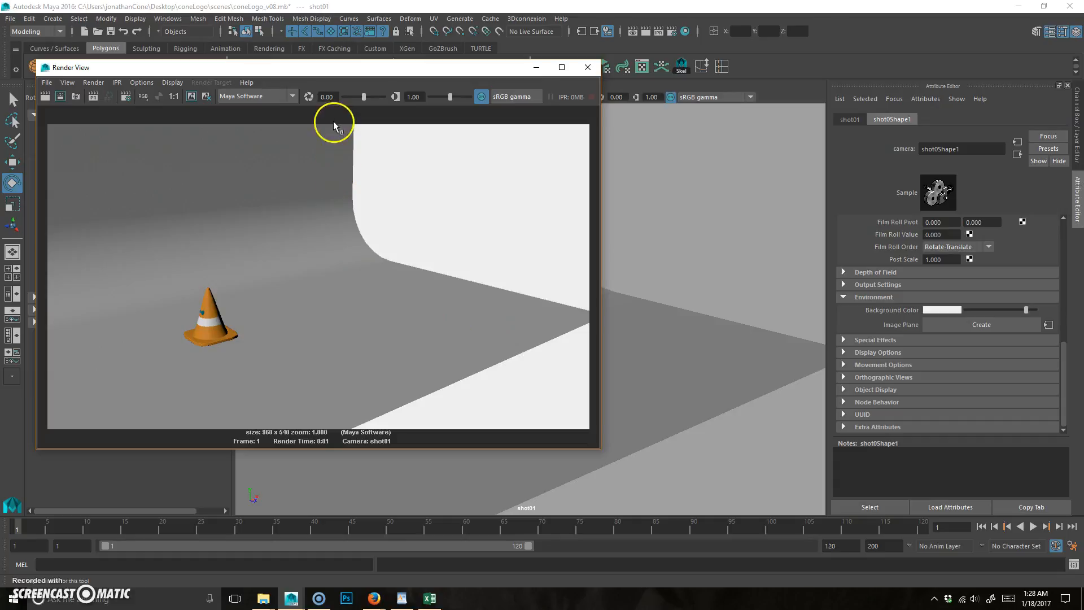
pyautogui.click(588, 68)
# Create a directional light, move it above and beside the cone, and rotate it freehand.
pyautogui.keyDown('alt'); pyautogui.moveTo(537, 293); pyautogui.dragTo(601, 277); pyautogui.keyUp('alt')
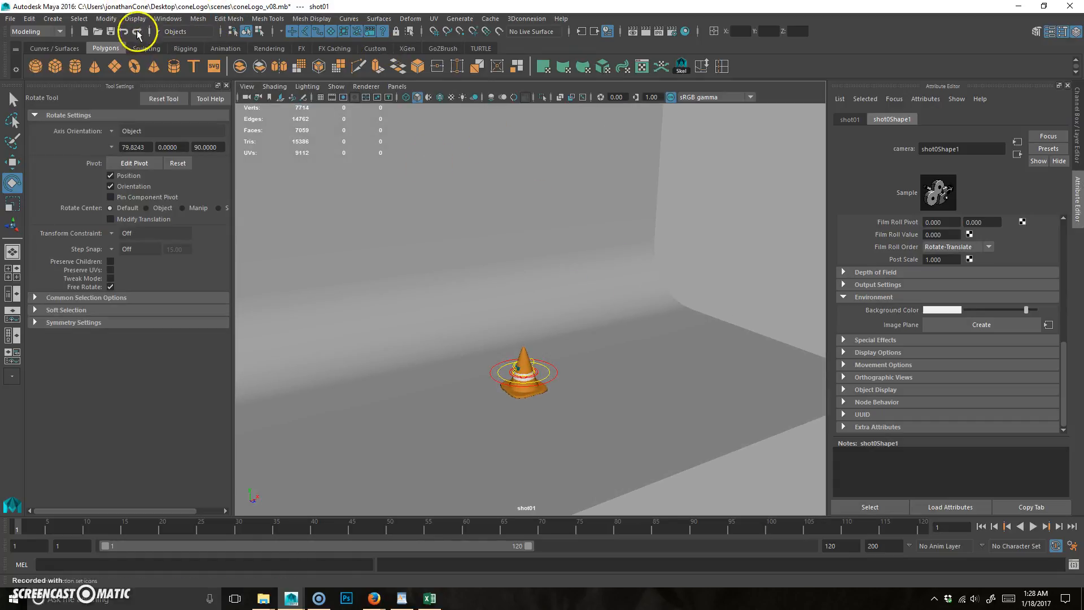
pyautogui.click(53, 18)
pyautogui.moveTo(79, 84)
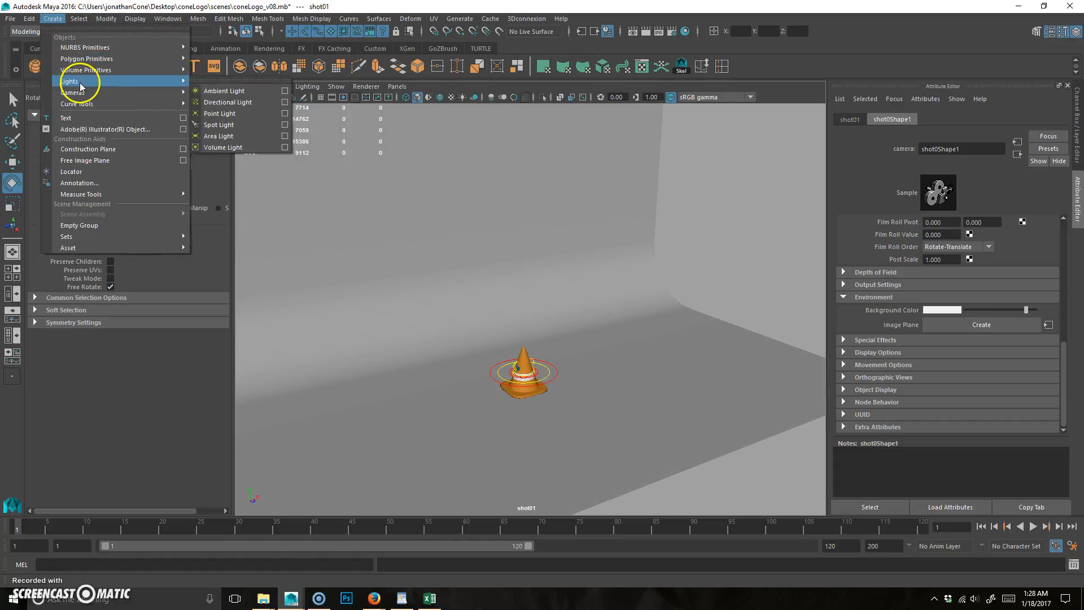
pyautogui.click(229, 102)
pyautogui.press('w')
pyautogui.keyDown('alt'); pyautogui.moveTo(542, 363); pyautogui.dragTo(571, 358); pyautogui.keyUp('alt')
pyautogui.moveTo(540, 317); pyautogui.dragTo(677, 185)
pyautogui.press('e')
pyautogui.moveTo(649, 285); pyautogui.dragTo(574, 245)
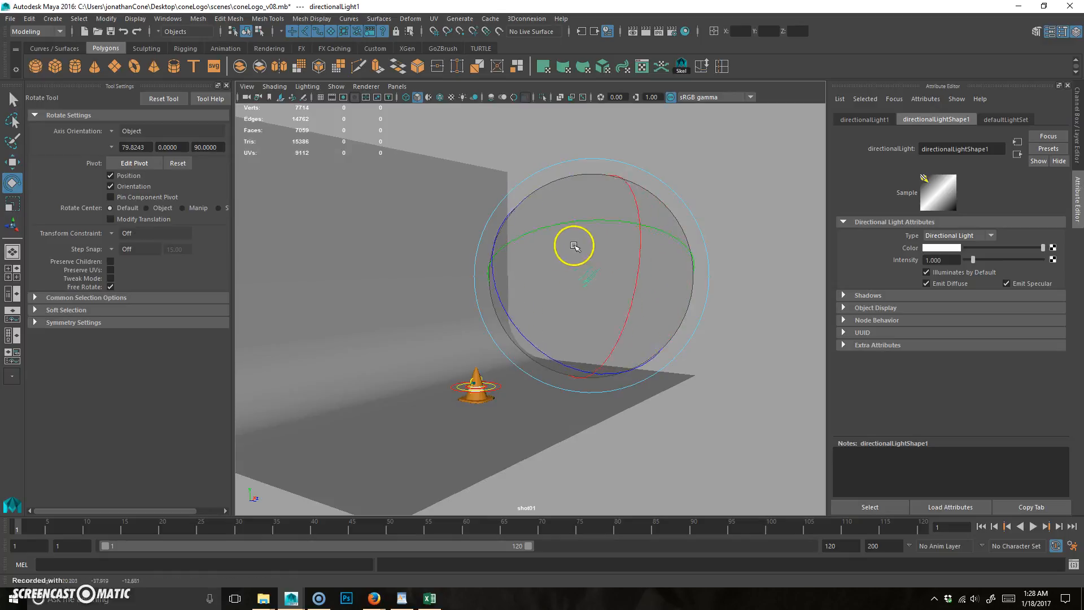
# Turn on ray trace shadows for the directional light and enable Raytracing in the Maya Software render settings.
pyautogui.click(850, 300)
pyautogui.scroll(-5, 902, 332)
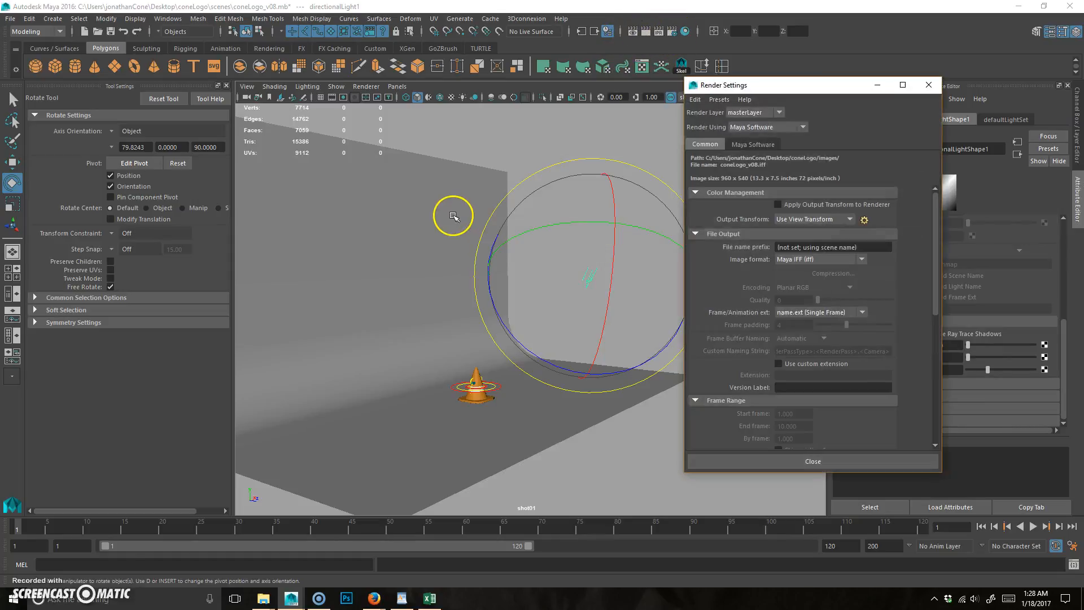
pyautogui.click(773, 145)
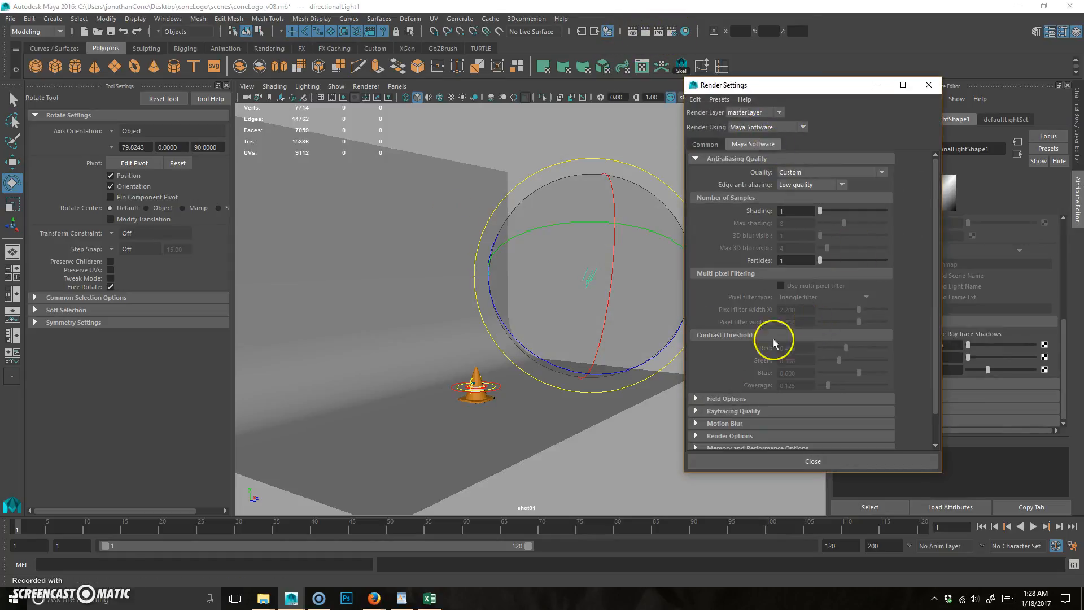
pyautogui.click(728, 412)
pyautogui.scroll(-3, 785, 361)
pyautogui.click(779, 330)
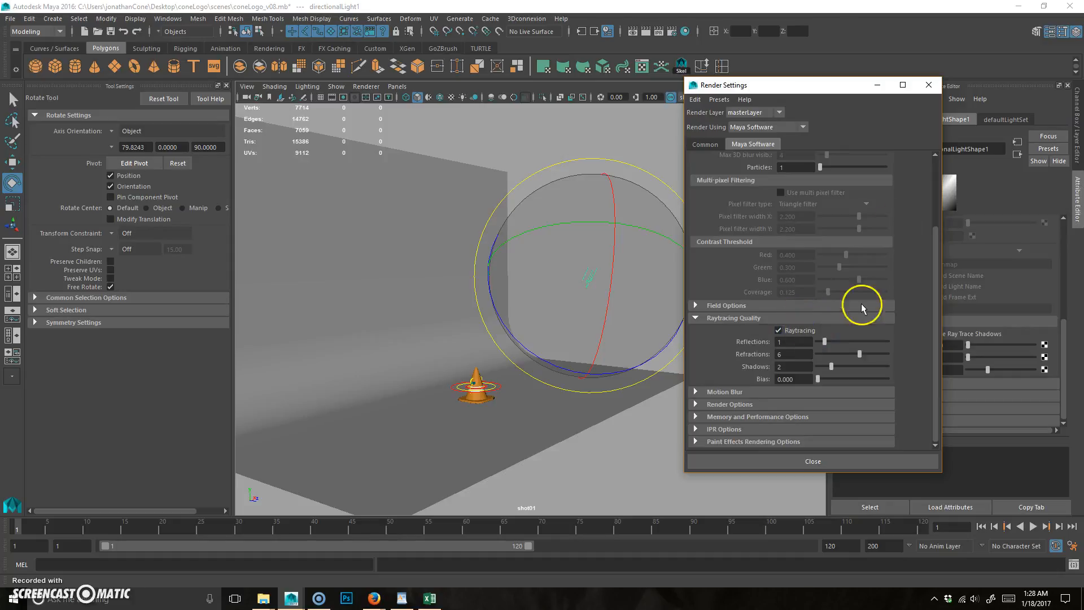
pyautogui.click(930, 91)
# Test-render the cone's shadow, rotate the directional light to cast it the other way, and render again.
pyautogui.keyDown('alt'); pyautogui.moveTo(503, 373); pyautogui.dragTo(642, 89); pyautogui.keyUp('alt')
pyautogui.click(644, 32)
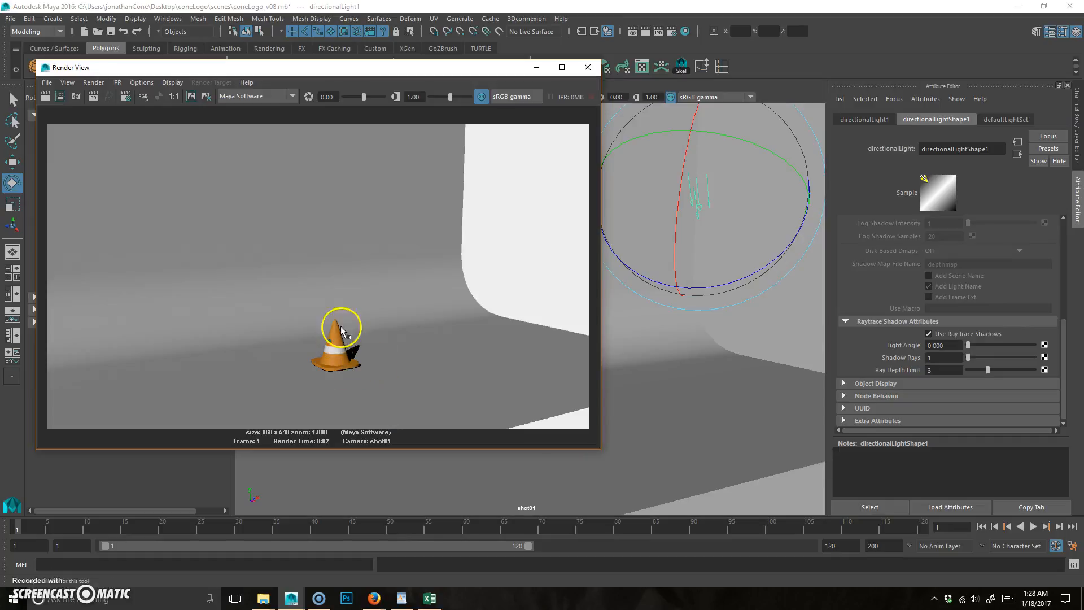
pyautogui.moveTo(680, 188); pyautogui.dragTo(810, 210)
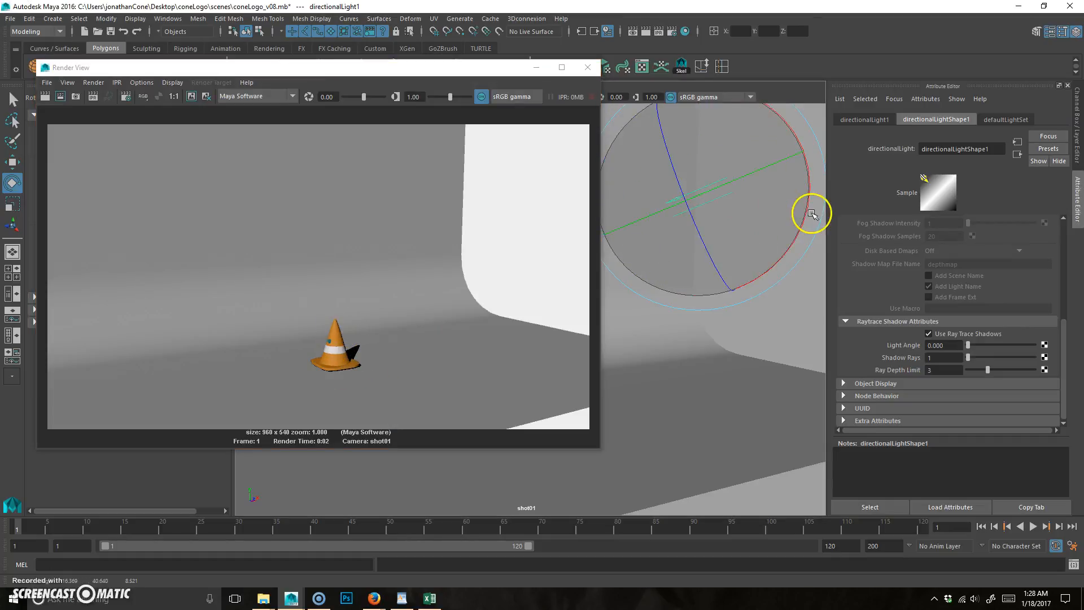
pyautogui.click(74, 97)
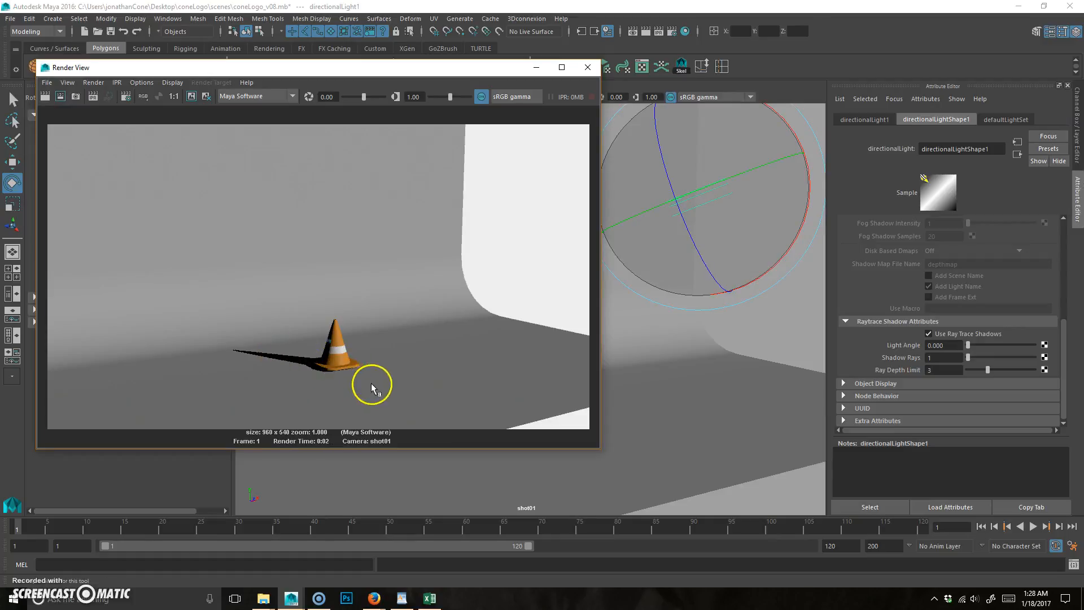
# Test-render the cone with the backdrop deleted, undo the deletion, and render with the restored backdrop.
pyautogui.click(689, 396)
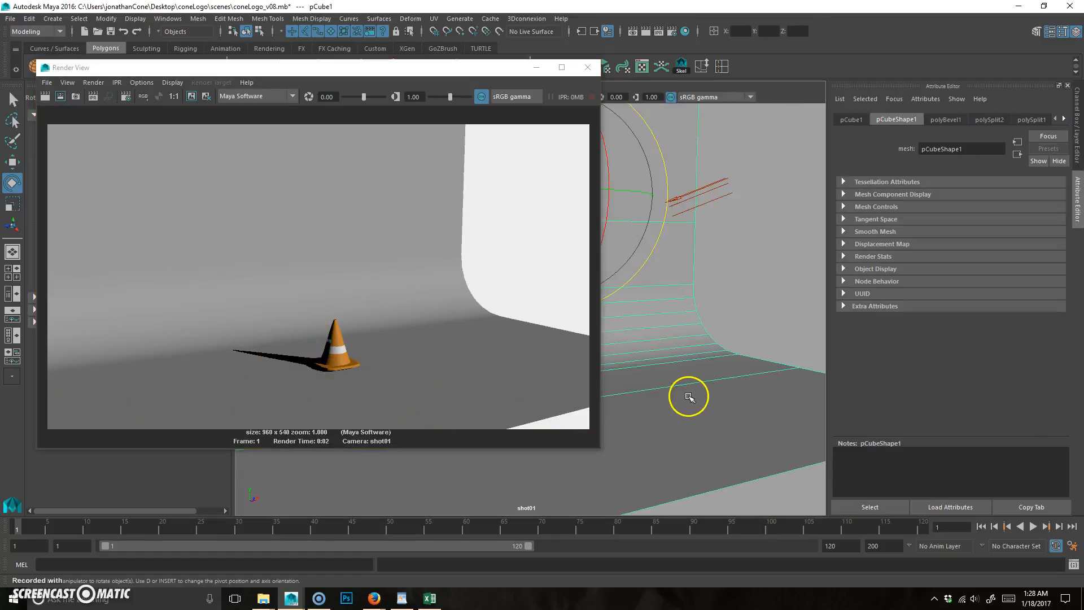
pyautogui.press('Delete')
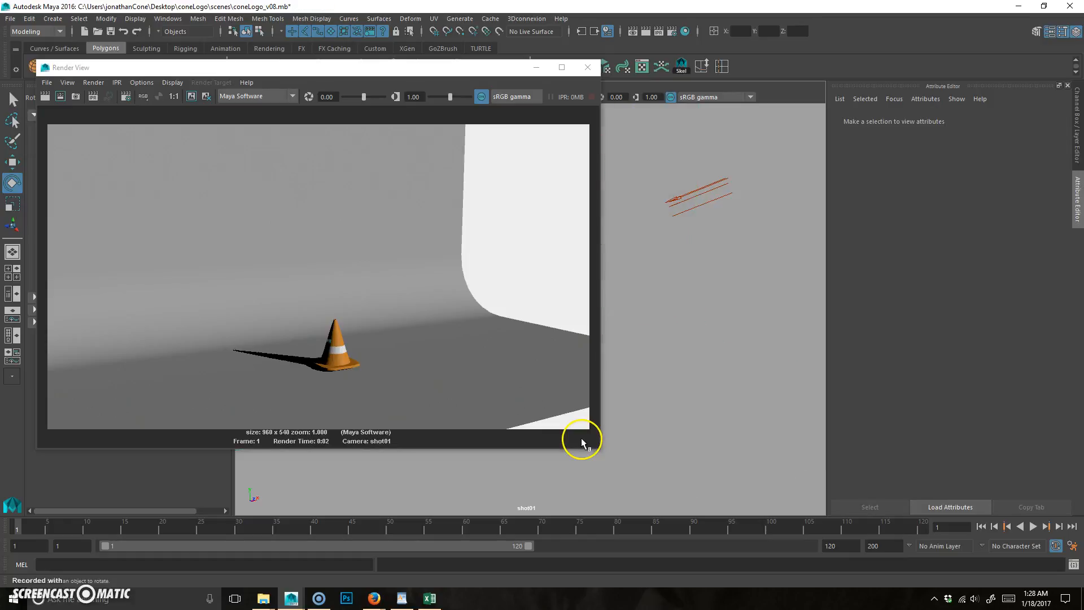
pyautogui.click(45, 96)
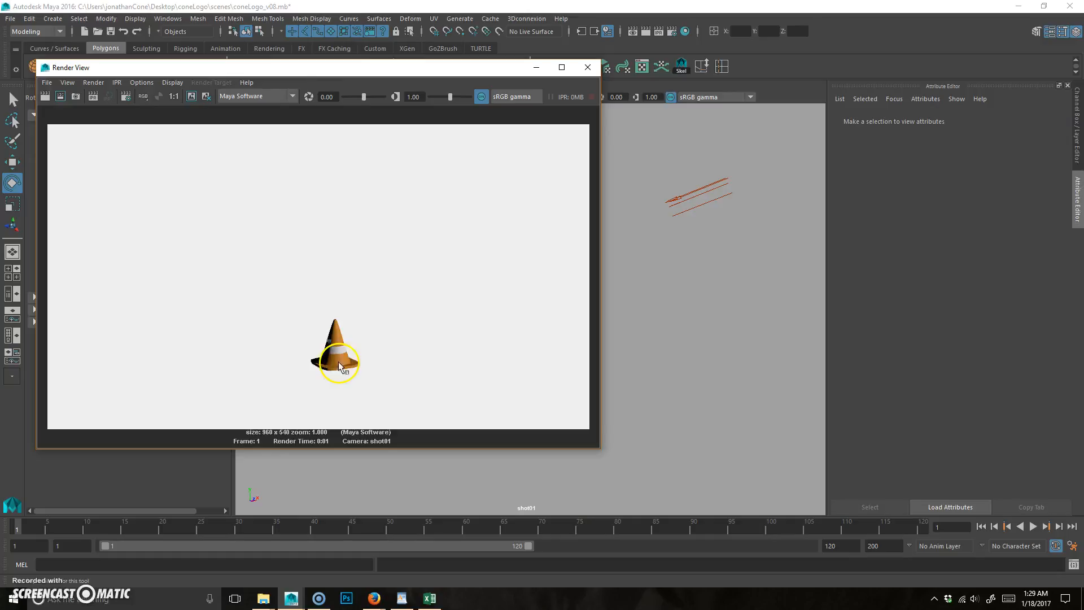
pyautogui.click(588, 67)
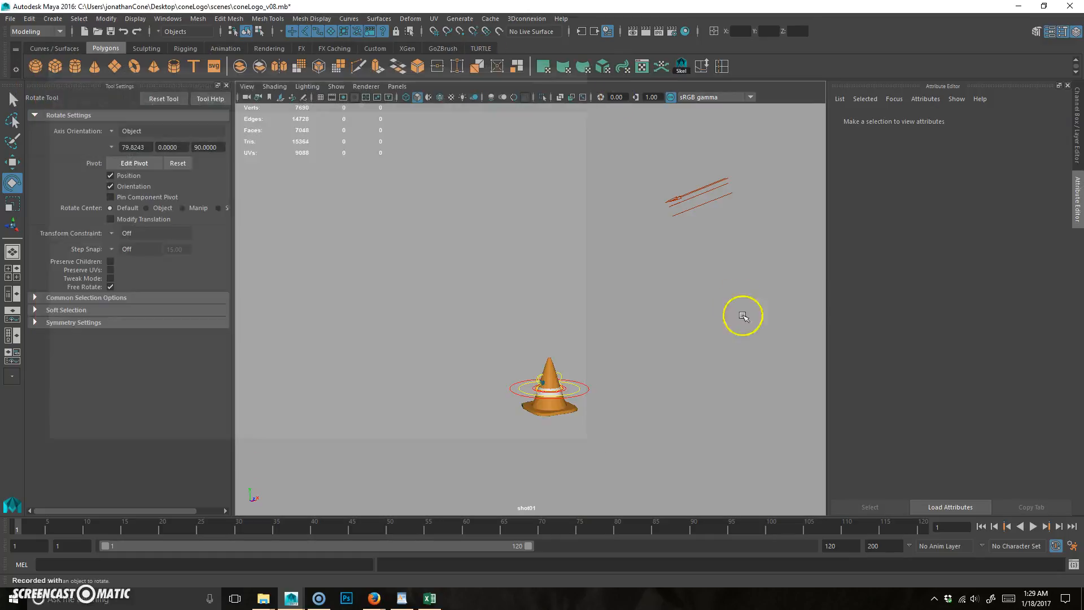
pyautogui.hotkey('ctrl', 'z')
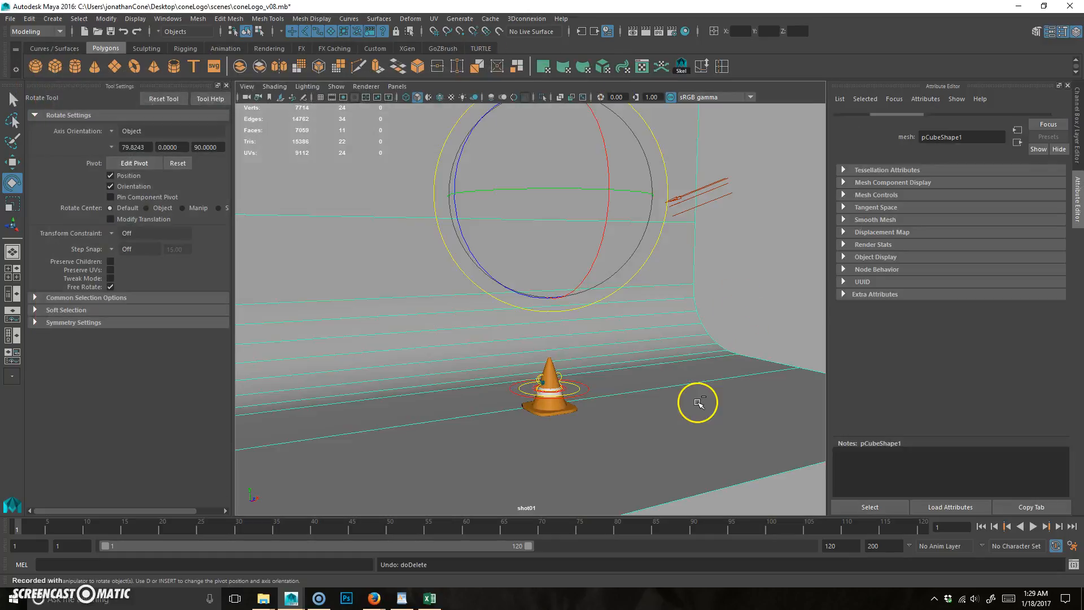
pyautogui.click(645, 31)
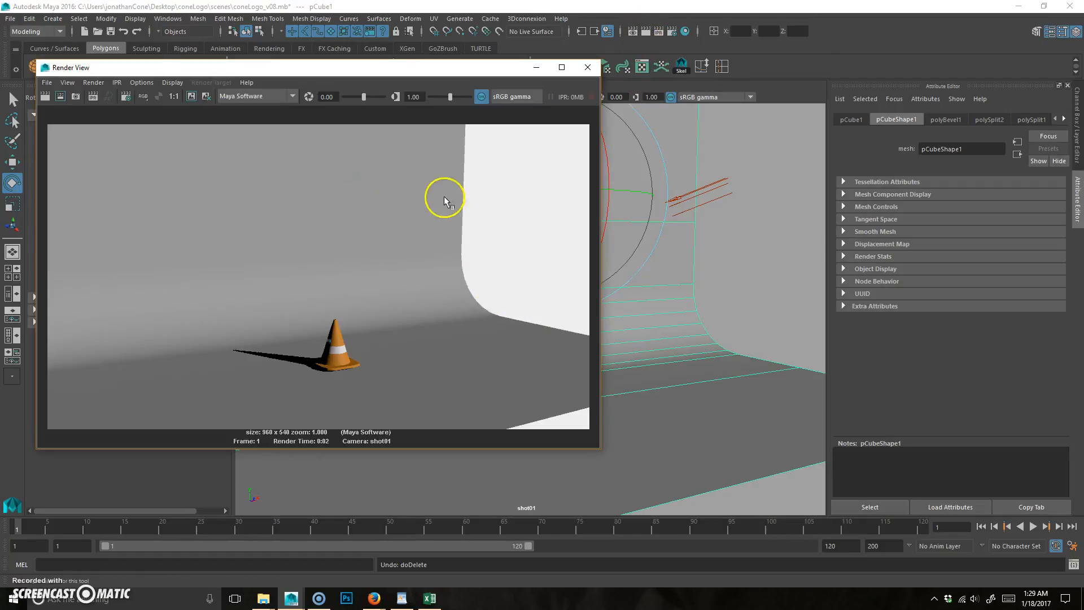
pyautogui.click(588, 68)
# Assign a new Use Background material to the backdrop and test-render the shot01 view.
pyautogui.keyDown('alt'); pyautogui.moveTo(677, 284); pyautogui.dragTo(438, 283); pyautogui.keyUp('alt')
pyautogui.moveTo(412, 224); pyautogui.dragTo(432, 488, button='right')
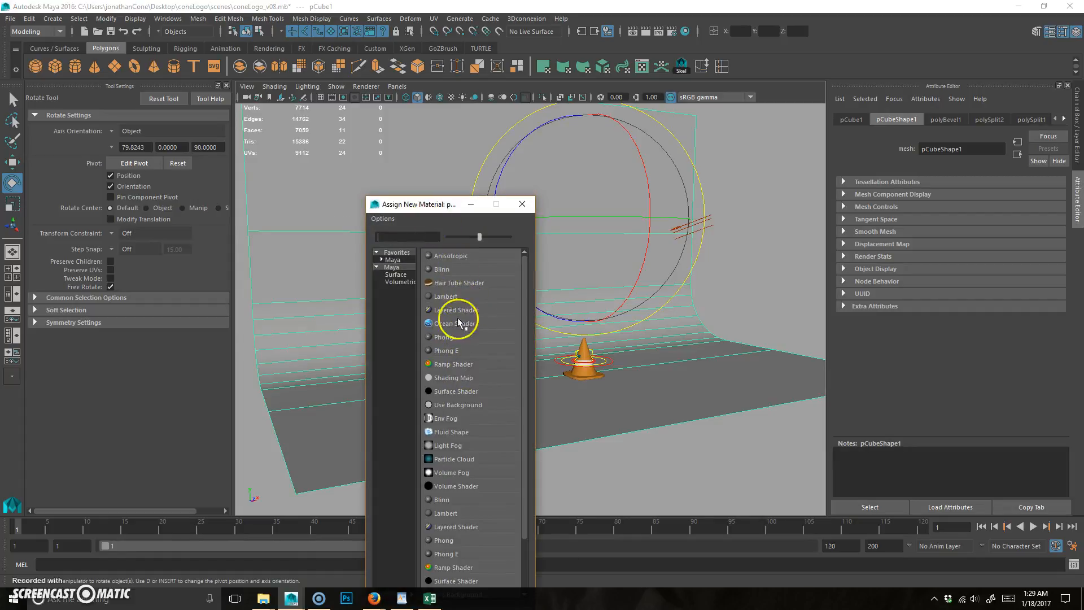
pyautogui.click(468, 404)
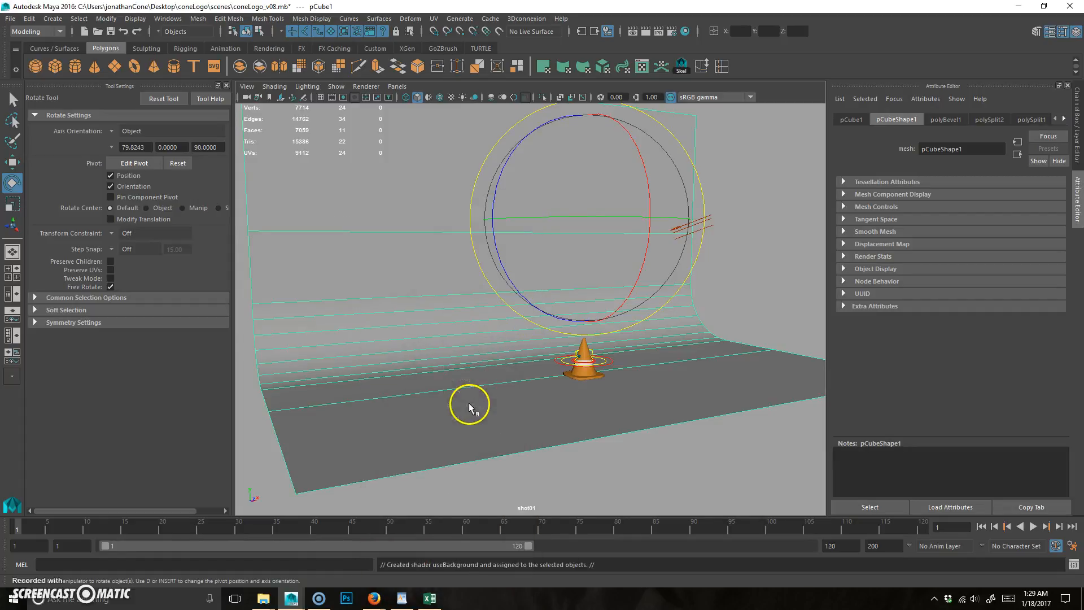
pyautogui.click(750, 259)
pyautogui.keyDown('alt'); pyautogui.moveTo(675, 363); pyautogui.dragTo(615, 326, button='right'); pyautogui.keyUp('alt')
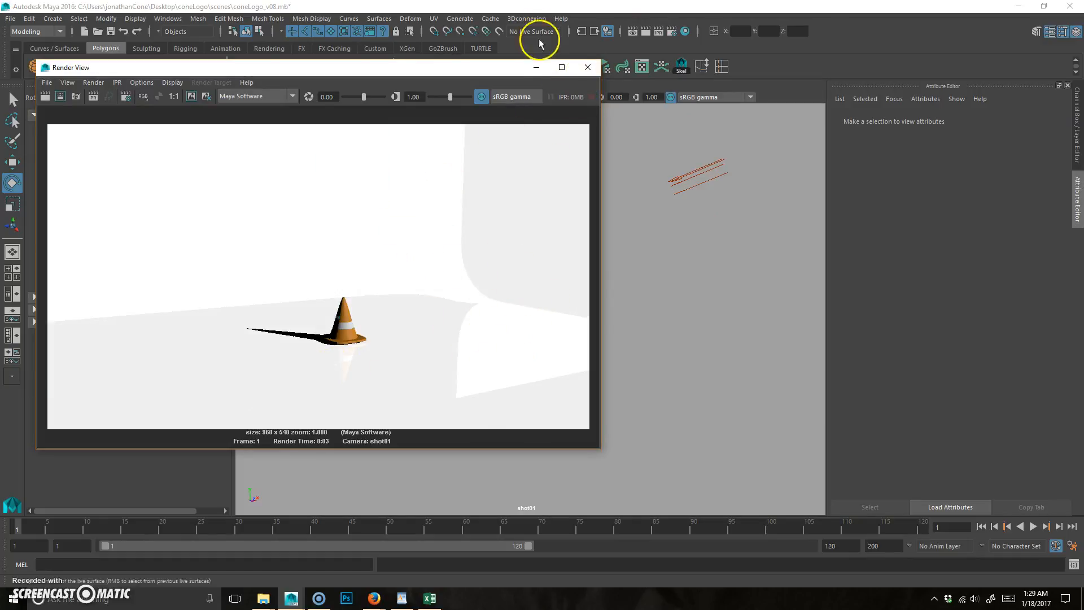
pyautogui.click(588, 66)
# Rename the backdrop's Use Background material to backDrop_mat.
pyautogui.click(599, 304)
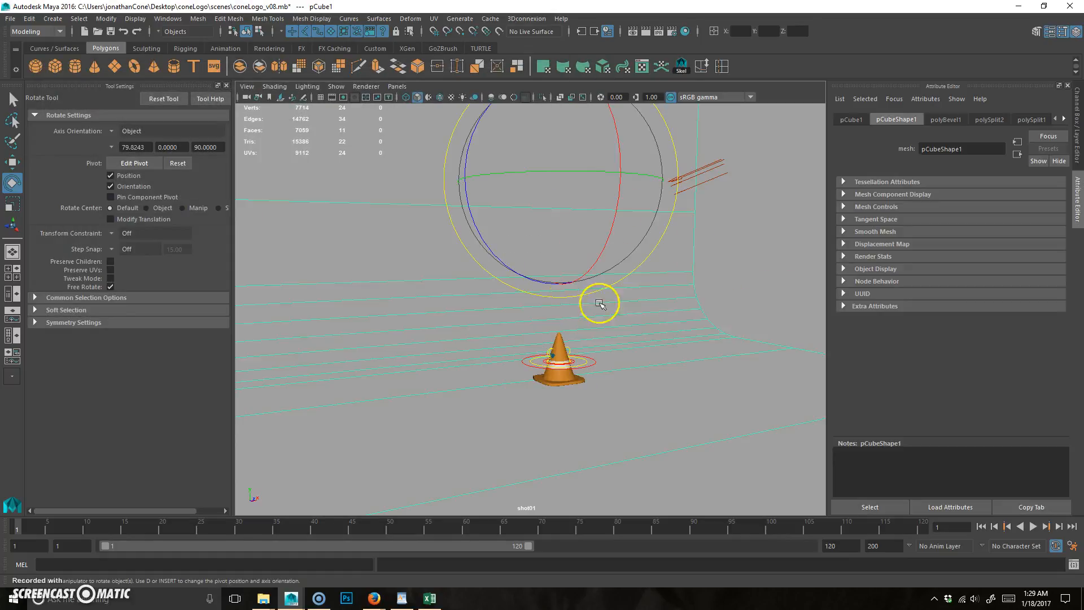
pyautogui.click(1074, 118)
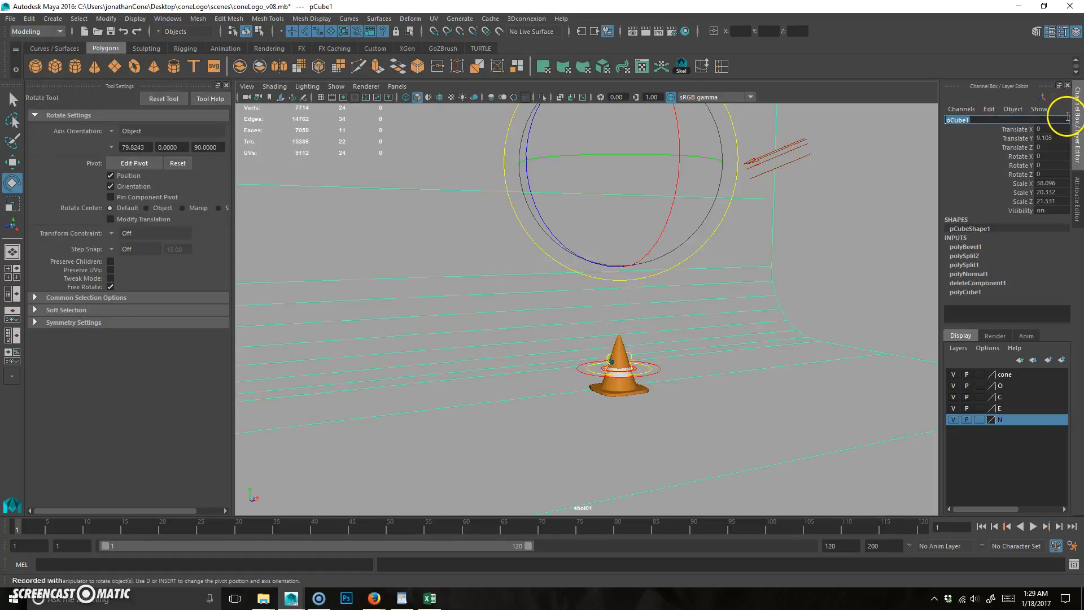
pyautogui.click(1075, 185)
pyautogui.click(1065, 119)
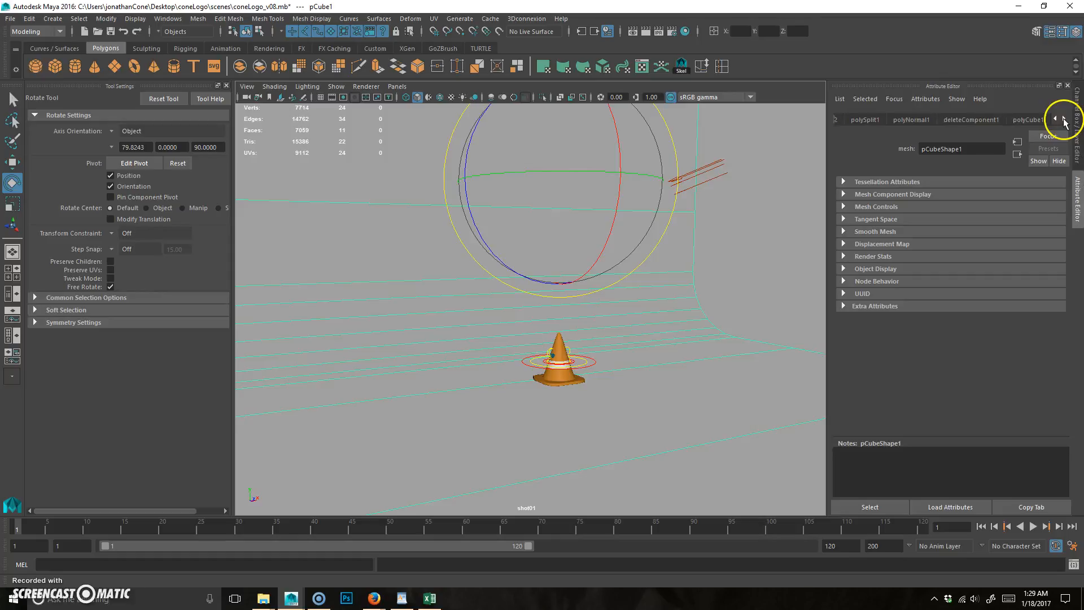
pyautogui.click(1037, 120)
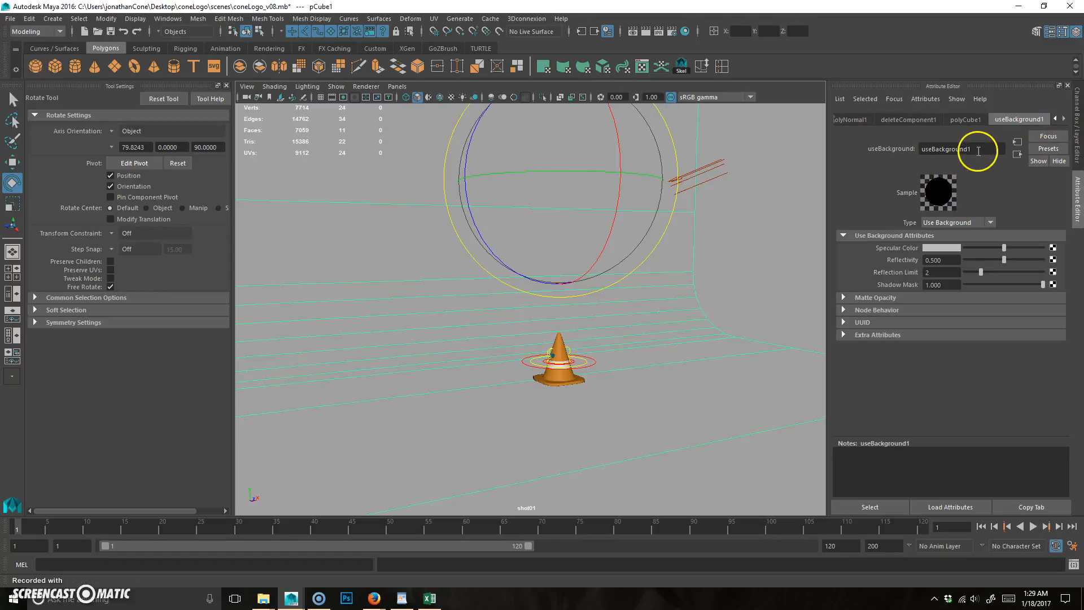
pyautogui.write('backDrop')
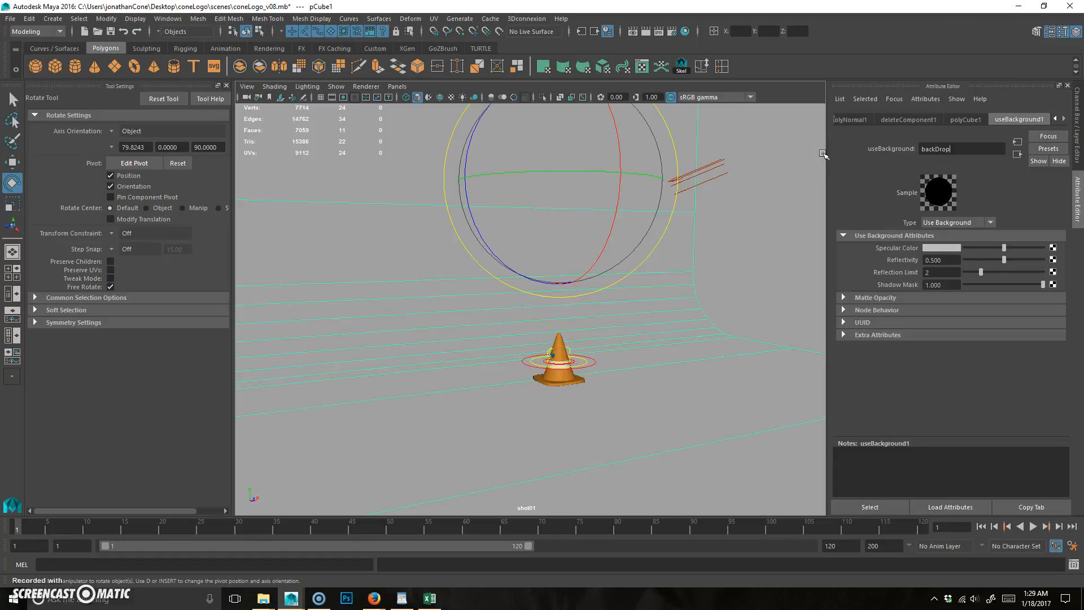
pyautogui.write('t')
pyautogui.press('Return')
# Set the reflectivity of backDrop_mat to 0 and test-render the frame.
pyautogui.click(891, 337)
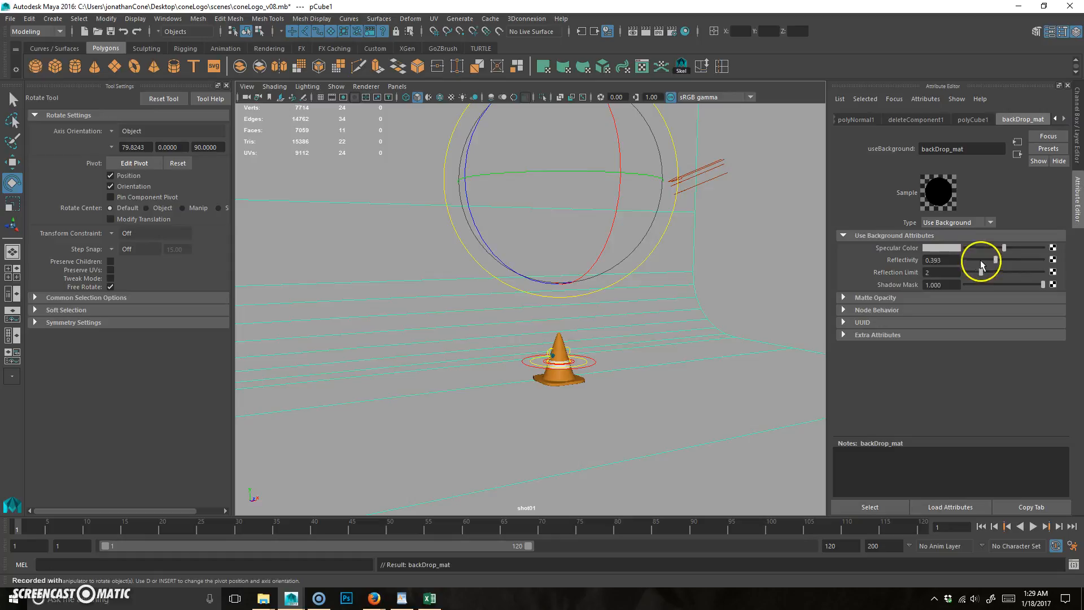
pyautogui.click(635, 30)
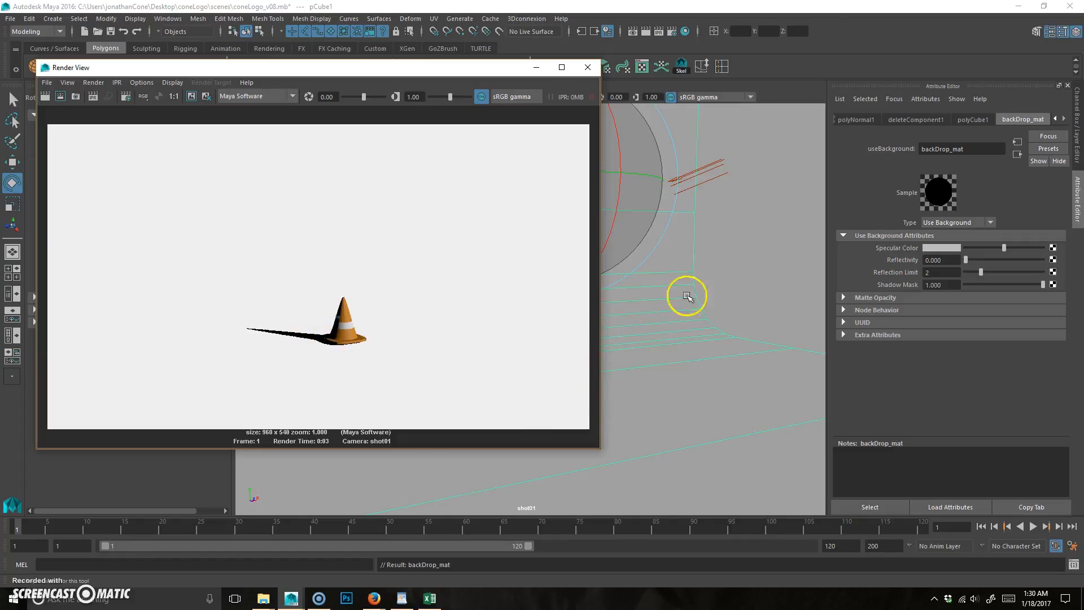
pyautogui.click(588, 67)
# Delete the directional light, hide the backdrop, and clear the selection.
pyautogui.click(724, 161)
pyautogui.press('Delete')
pyautogui.click(561, 263)
pyautogui.keyDown('alt'); pyautogui.moveTo(695, 318); pyautogui.dragTo(565, 315, button='right'); pyautogui.keyUp('alt')
pyautogui.keyDown('alt'); pyautogui.moveTo(565, 315); pyautogui.dragTo(637, 341); pyautogui.keyUp('alt')
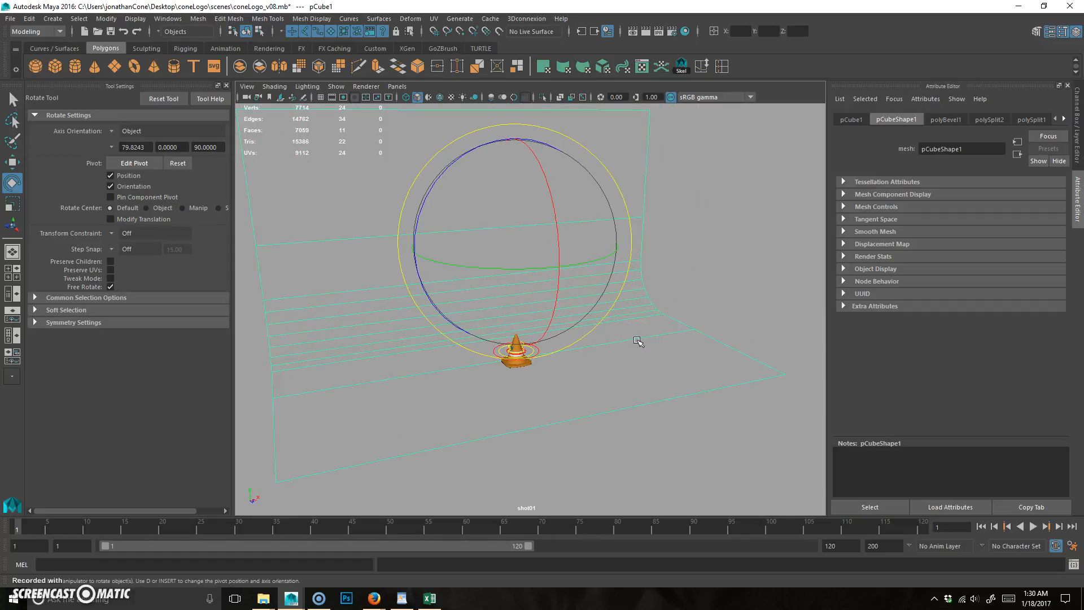
pyautogui.keyDown('alt'); pyautogui.moveTo(637, 341); pyautogui.dragTo(582, 333); pyautogui.keyUp('alt')
pyautogui.hotkey('ctrl', 'h')
pyautogui.click(612, 247)
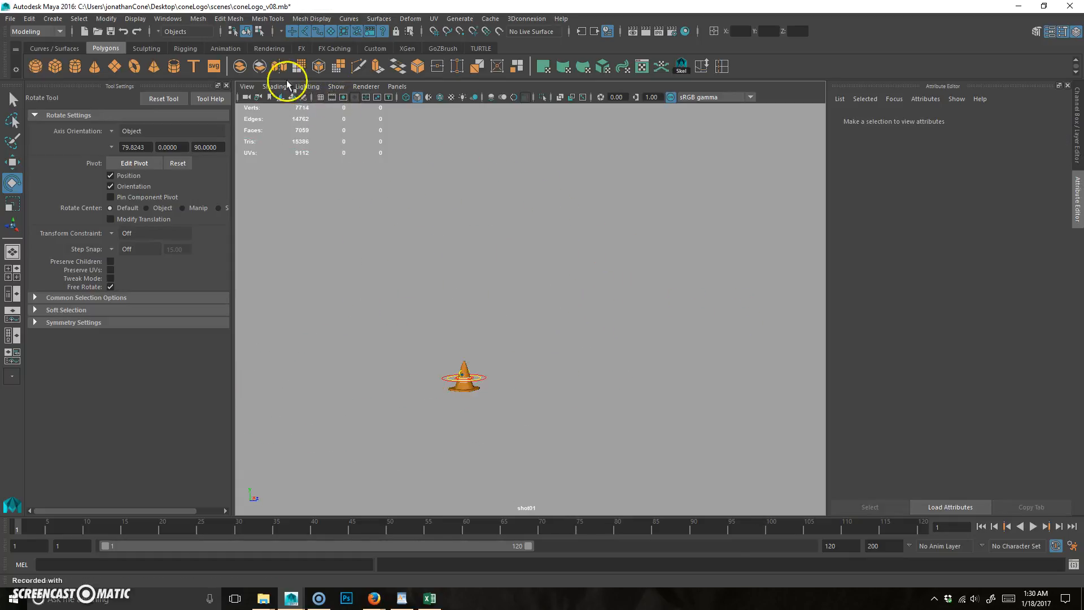
# Maximize the perspective view, show all object types in it, and select the shot01 camera with the cone in frame.
pyautogui.press('space')
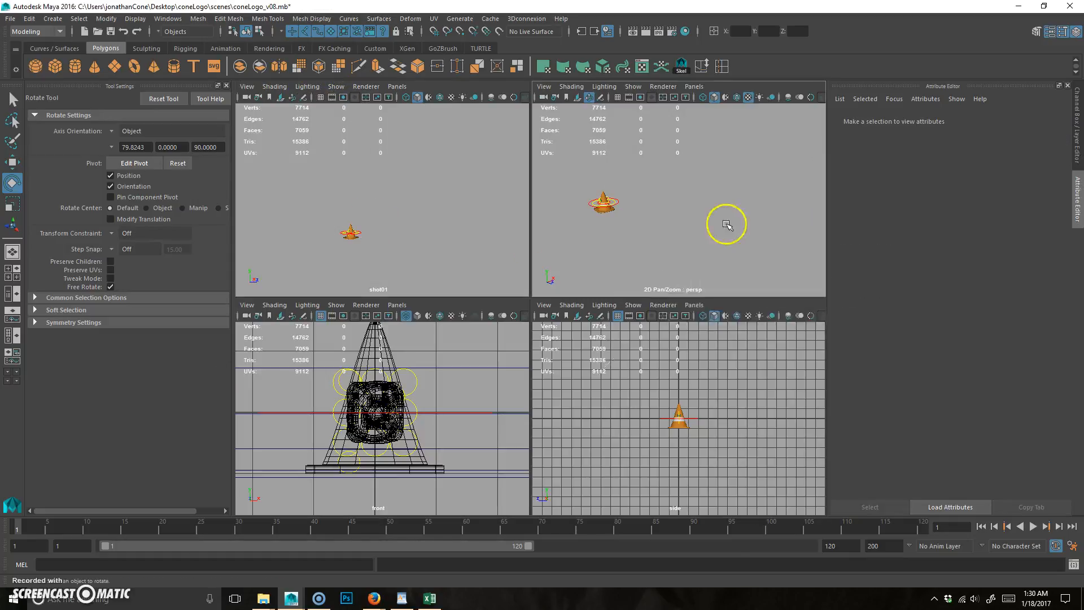
pyautogui.press('space')
pyautogui.click(336, 87)
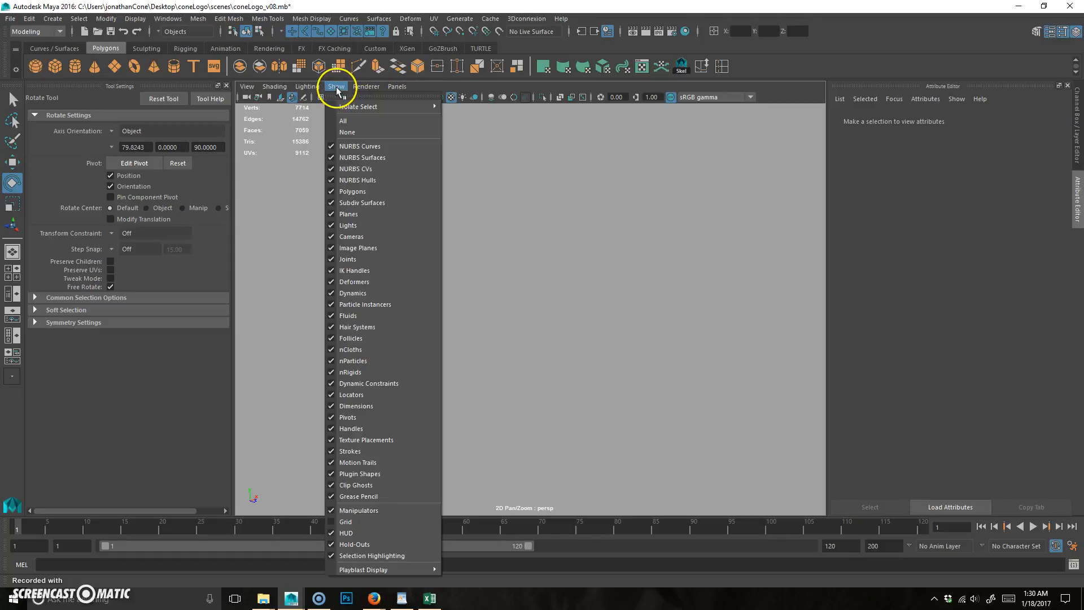
pyautogui.click(348, 122)
pyautogui.keyDown('alt'); pyautogui.moveTo(667, 282); pyautogui.dragTo(517, 316, button='right'); pyautogui.keyUp('alt')
pyautogui.keyDown('alt'); pyautogui.moveTo(517, 316); pyautogui.dragTo(649, 330); pyautogui.keyUp('alt')
pyautogui.moveTo(714, 378); pyautogui.dragTo(759, 324)
pyautogui.keyDown('alt'); pyautogui.moveTo(474, 322); pyautogui.dragTo(512, 307); pyautogui.keyUp('alt')
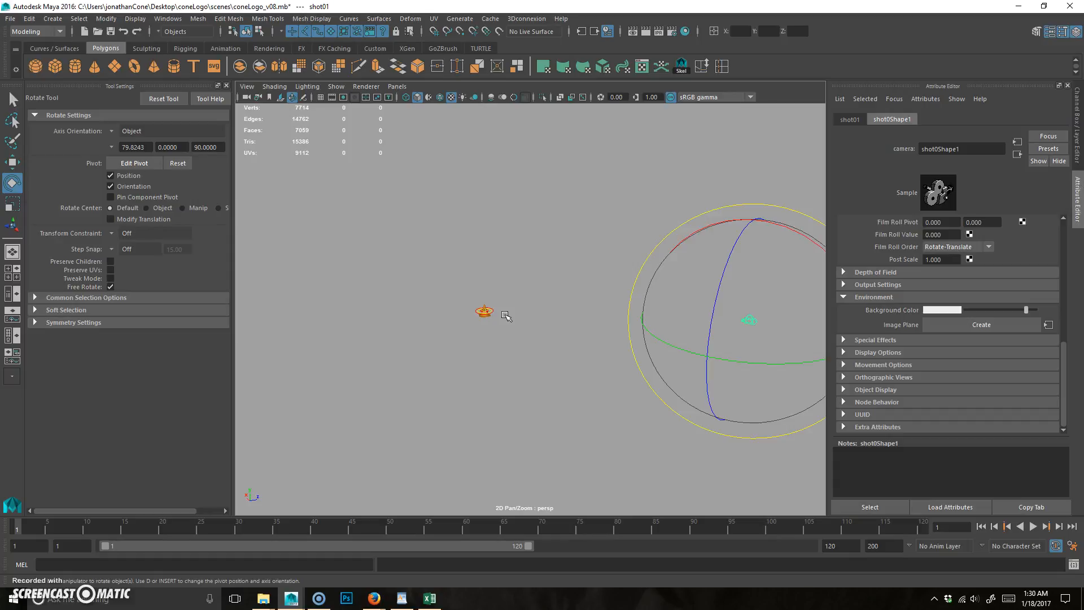
pyautogui.keyDown('alt'); pyautogui.moveTo(523, 319); pyautogui.dragTo(562, 317, button='right'); pyautogui.keyUp('alt')
pyautogui.keyDown('alt'); pyautogui.moveTo(562, 317); pyautogui.dragTo(486, 314, button='middle'); pyautogui.keyUp('alt')
pyautogui.keyDown('alt'); pyautogui.moveTo(487, 316); pyautogui.dragTo(491, 317, button='right'); pyautogui.keyUp('alt')
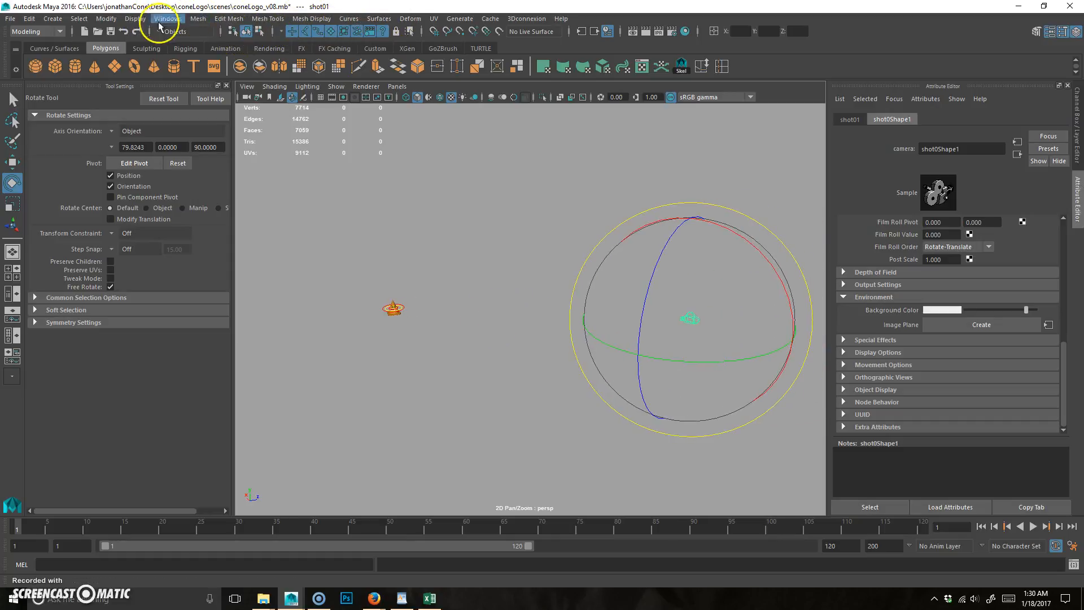
# Create a directional light and move it above and in front of the cone, at about -7.1, 16.8, 20.5.
pyautogui.click(52, 18)
pyautogui.moveTo(112, 84)
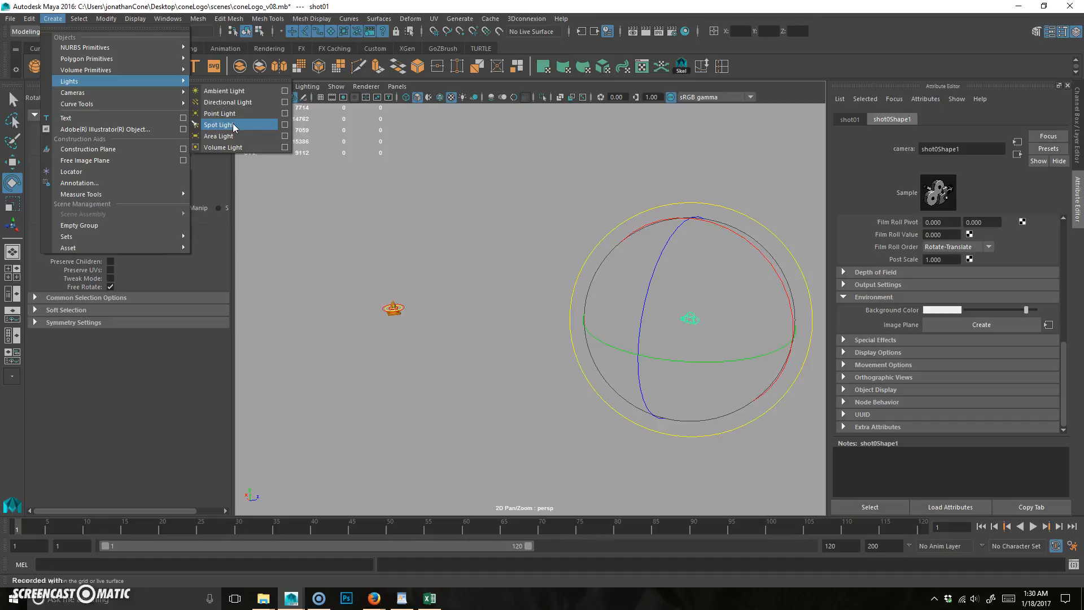
pyautogui.click(232, 102)
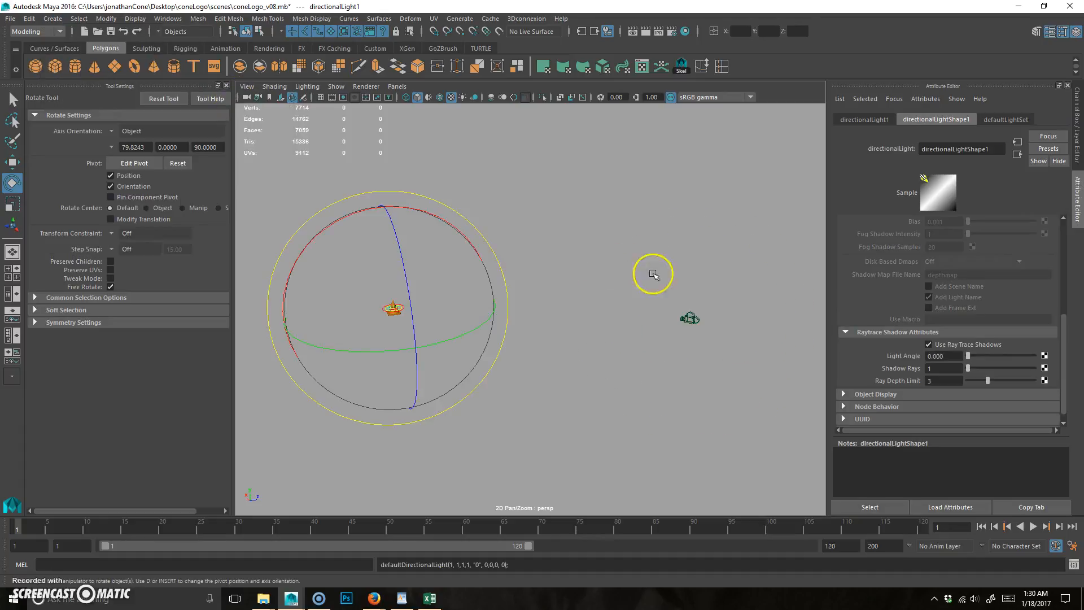
pyautogui.keyDown('alt'); pyautogui.moveTo(401, 268); pyautogui.dragTo(646, 253); pyautogui.keyUp('alt')
pyautogui.press('w')
pyautogui.keyDown('alt'); pyautogui.moveTo(484, 194); pyautogui.dragTo(588, 220); pyautogui.keyUp('alt')
pyautogui.click(439, 97)
pyautogui.moveTo(483, 190); pyautogui.dragTo(756, 223, button='middle')
# Rotate the directional light to about -40.2, -23.2, 12.9 degrees so it aims down toward the cone.
pyautogui.press('e')
pyautogui.moveTo(701, 220); pyautogui.dragTo(612, 251)
pyautogui.keyDown('alt'); pyautogui.moveTo(626, 197); pyautogui.dragTo(653, 247, button='middle'); pyautogui.keyUp('alt')
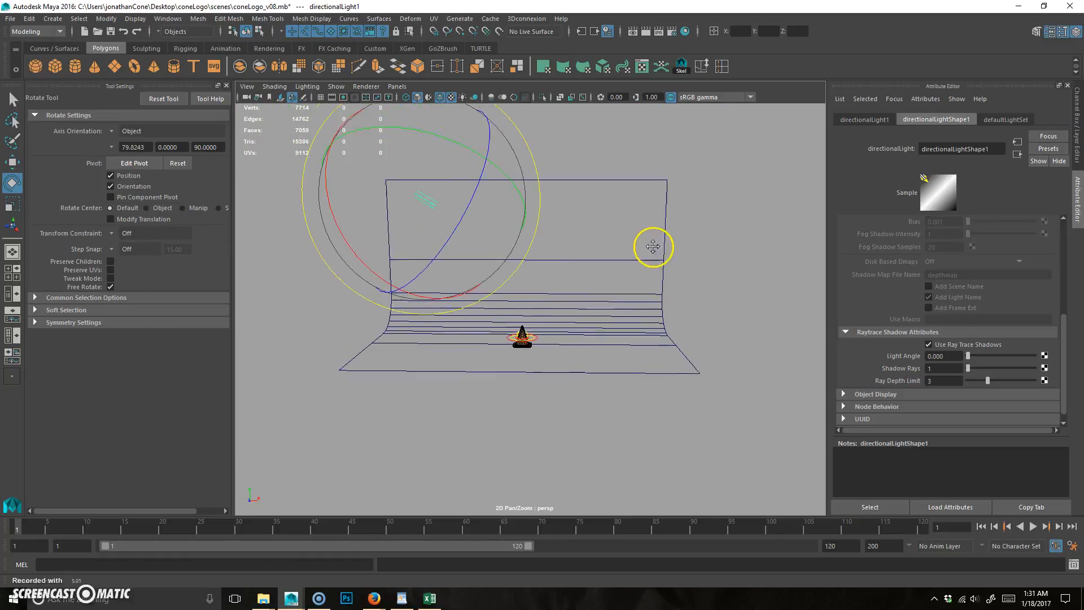
pyautogui.moveTo(402, 158); pyautogui.dragTo(341, 206)
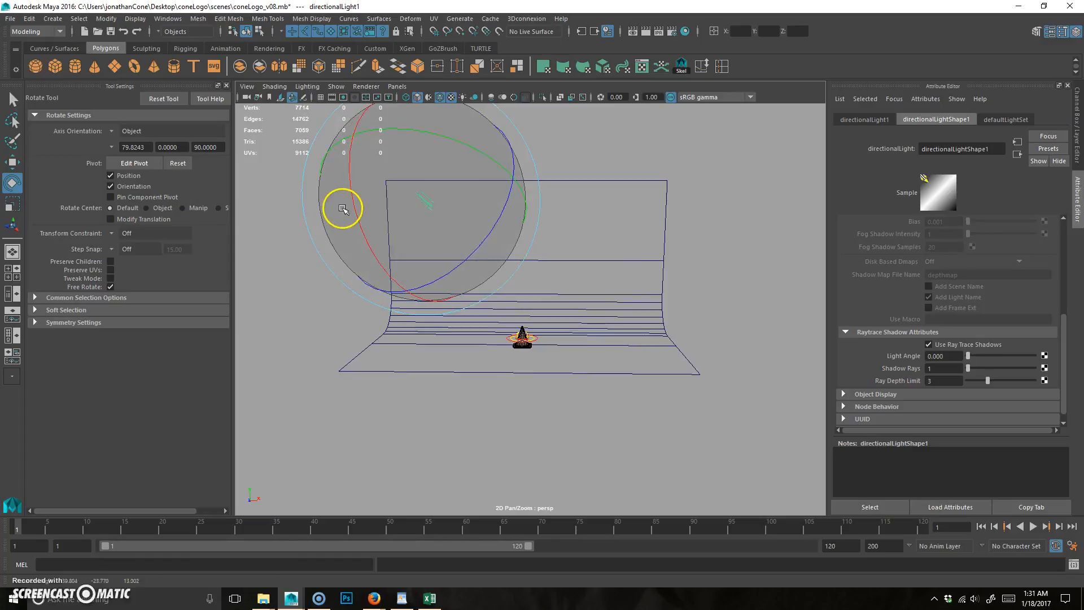
# Review the directional light's transform, color, intensity and shadow attributes, collapsing the Depth Map Shadow Attributes section.
pyautogui.click(880, 120)
pyautogui.click(1077, 127)
pyautogui.doubleClick(999, 120)
pyautogui.moveTo(577, 182)
pyautogui.keyDown('alt'); pyautogui.mouseDown()
pyautogui.moveTo(597, 185)
pyautogui.moveTo(566, 184)
pyautogui.mouseUp(); pyautogui.keyUp('alt')
pyautogui.click(1079, 194)
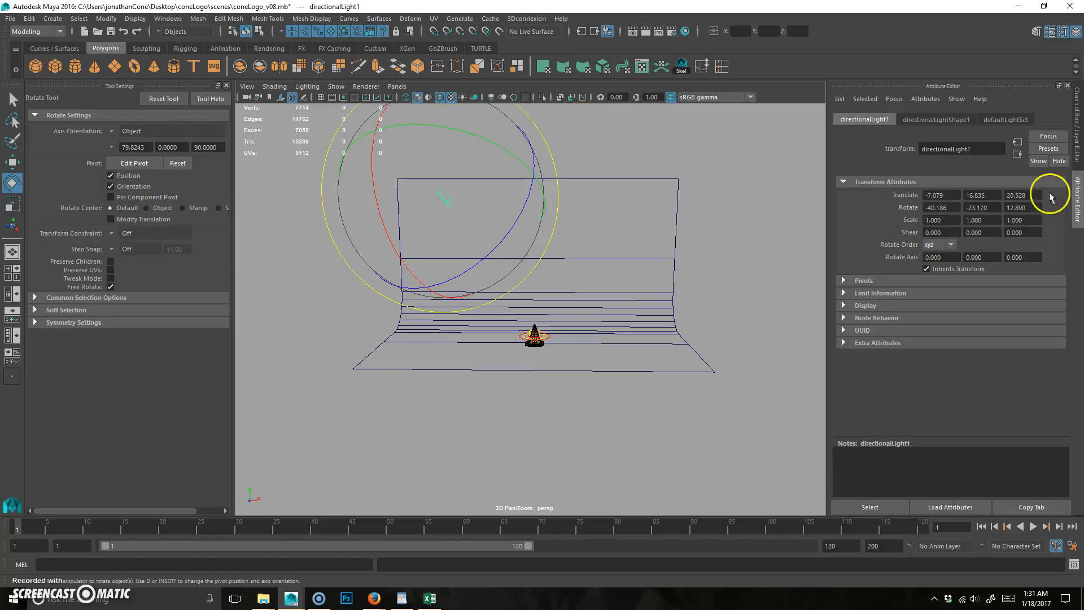
pyautogui.click(932, 121)
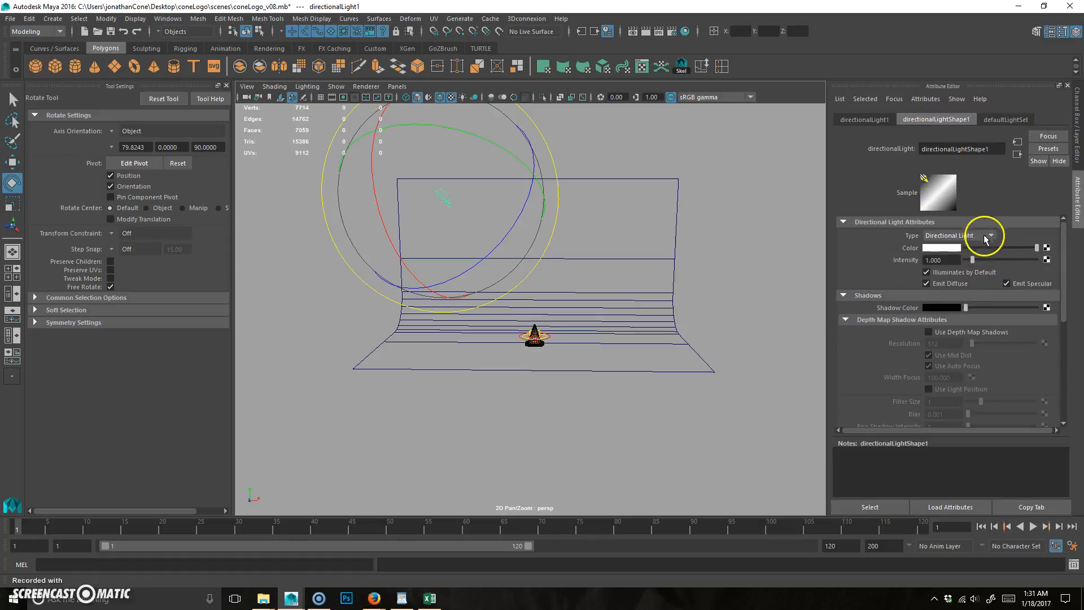
pyautogui.click(940, 252)
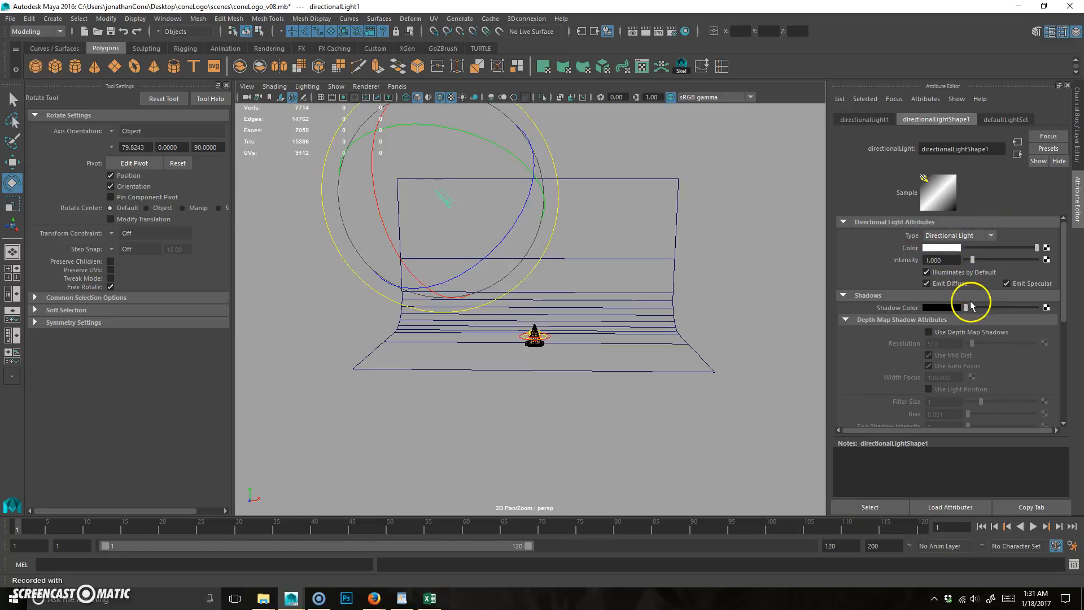
pyautogui.click(845, 320)
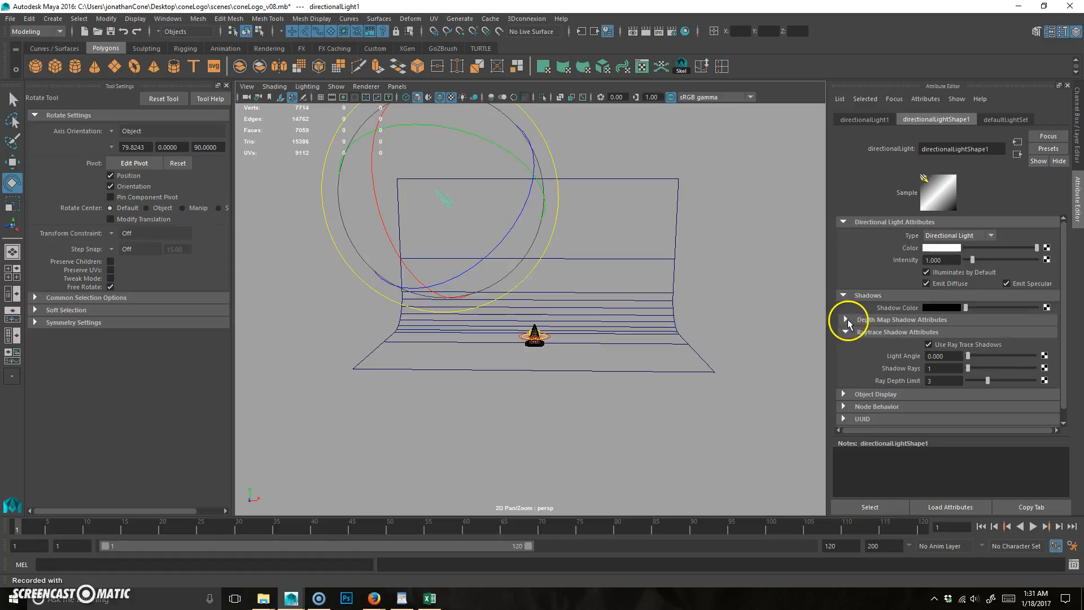
pyautogui.click(842, 293)
pyautogui.click(842, 293)
pyautogui.click(848, 319)
pyautogui.click(846, 319)
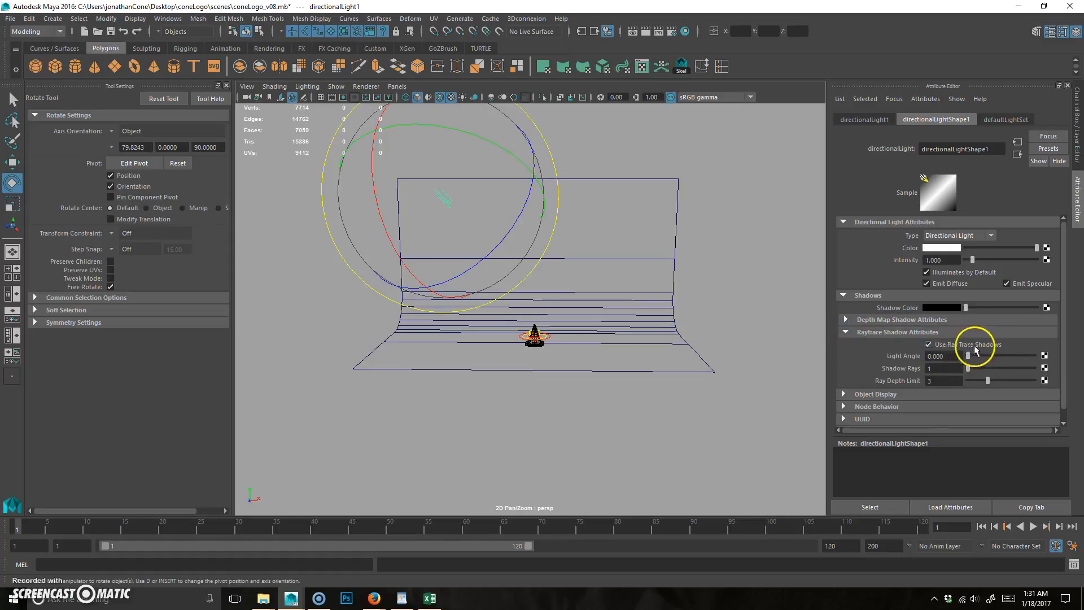
# Turn off ray trace shadows on the directional light and test-render the perspective and shot01 views.
pyautogui.click(928, 344)
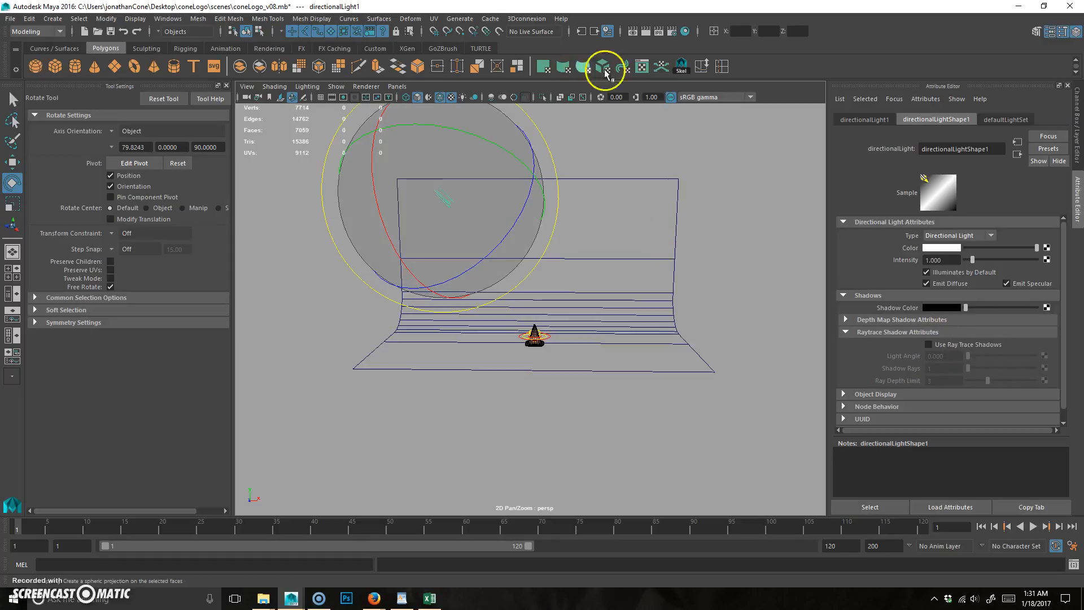
pyautogui.click(633, 31)
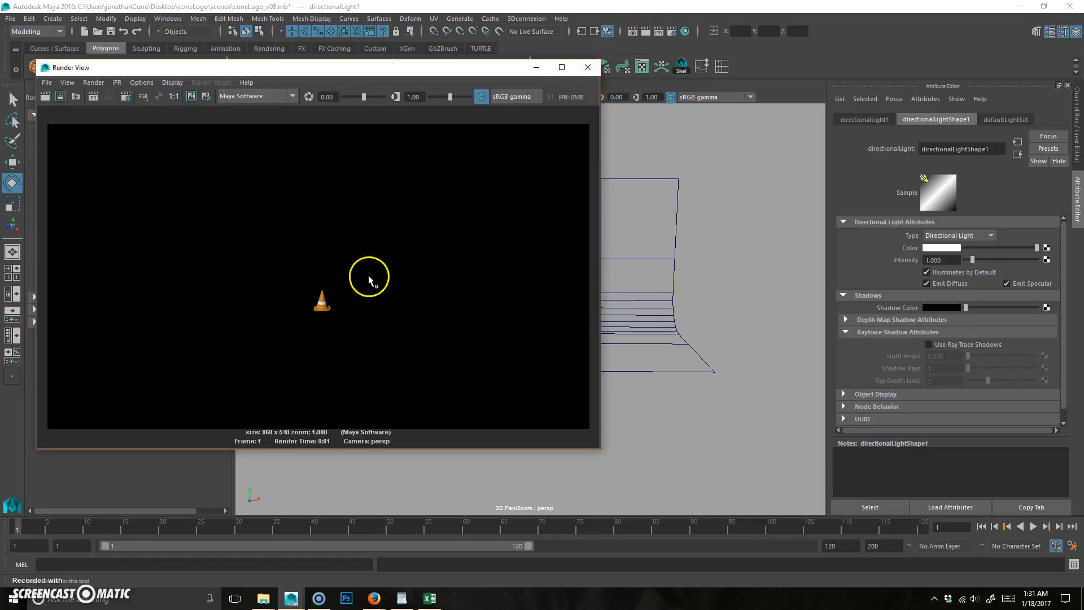
pyautogui.click(588, 67)
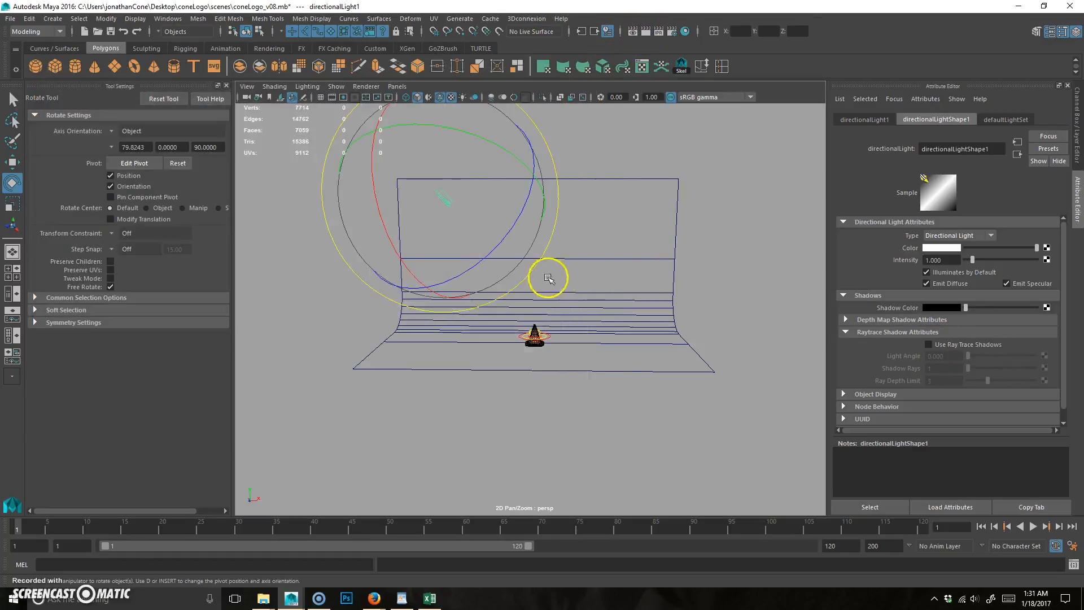
pyautogui.press('space')
pyautogui.press('space')
pyautogui.click(633, 31)
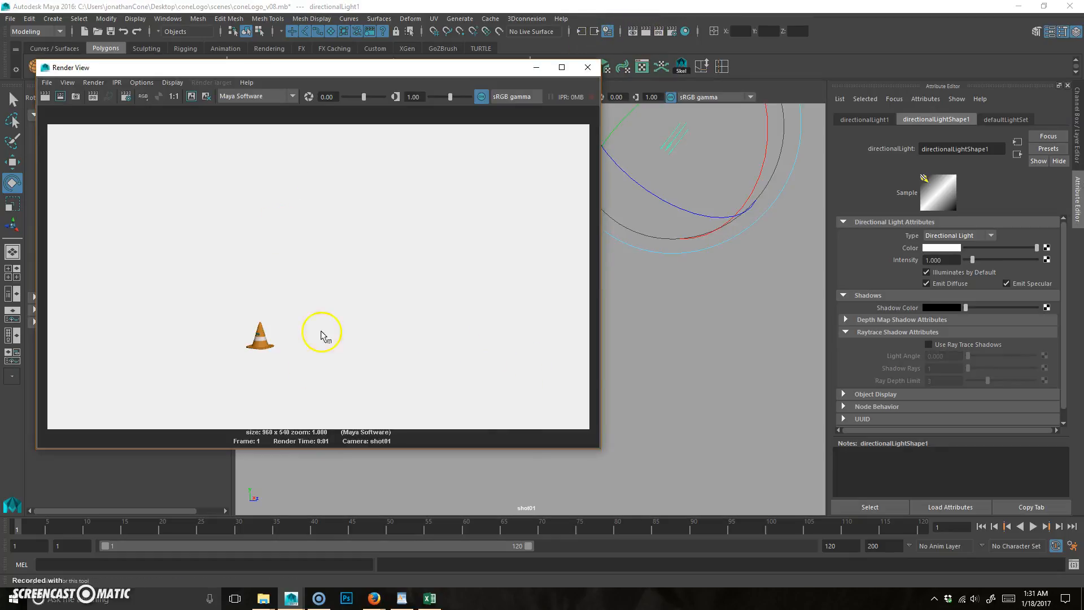
# Turn ray trace shadows on for the directional light, re-render the shot01 view, and close the render window.
pyautogui.click(929, 345)
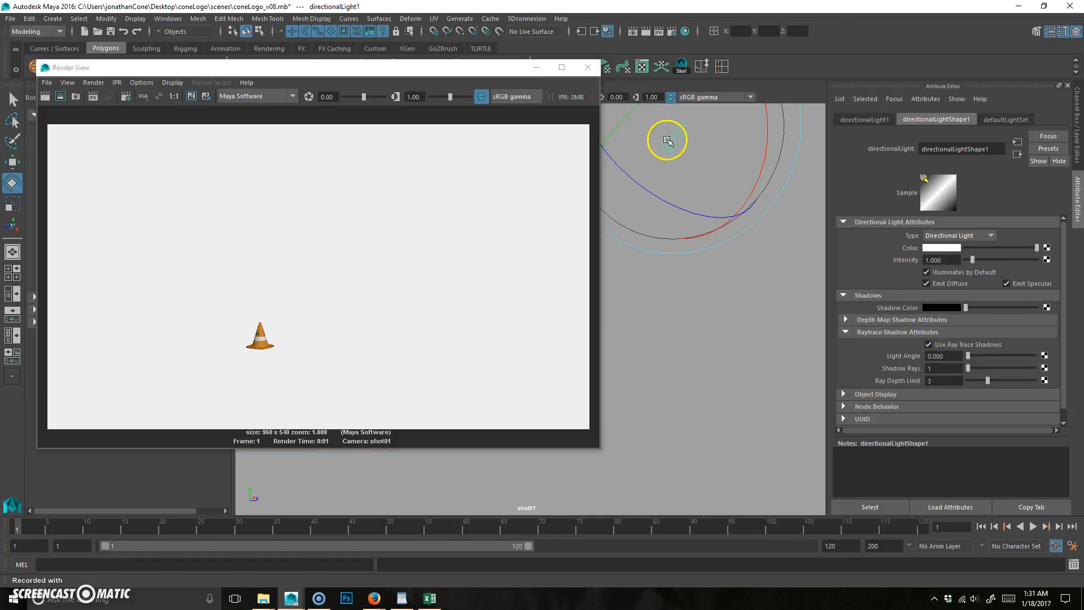
pyautogui.click(45, 97)
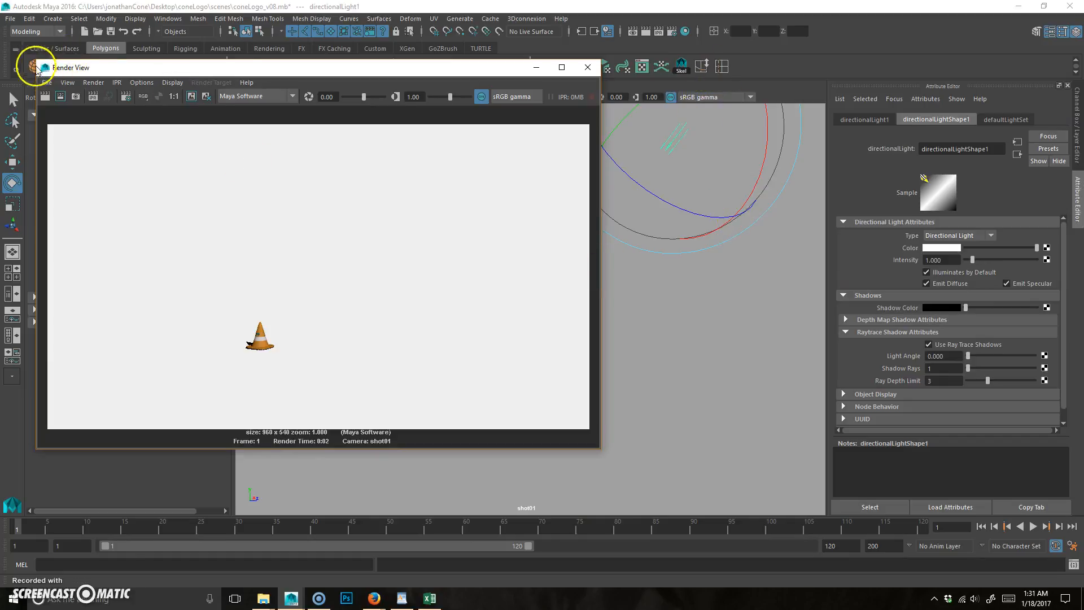
pyautogui.click(588, 68)
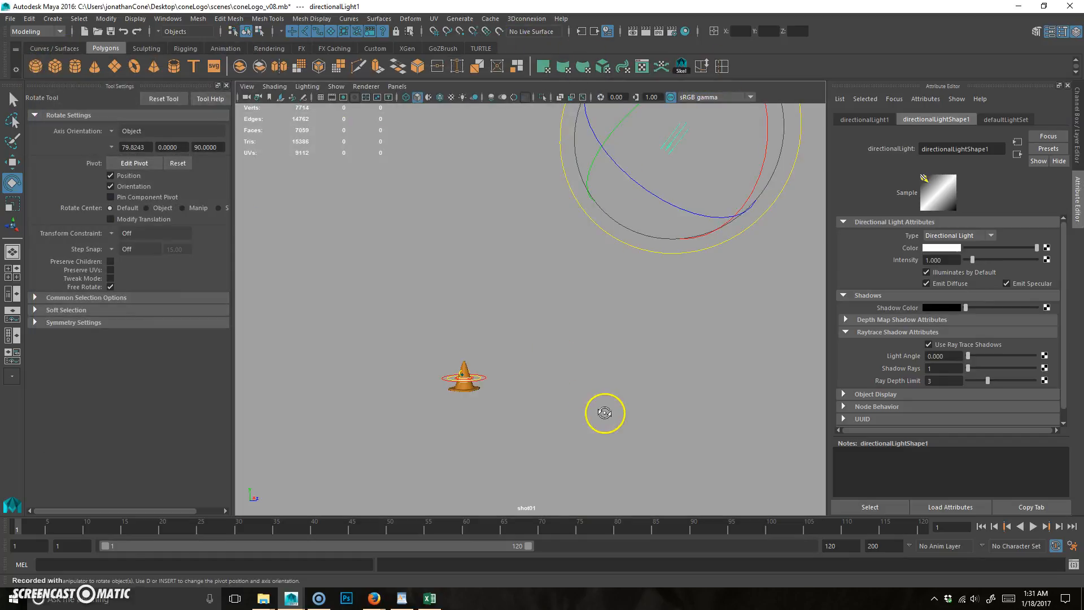
# Orbit the shot01 camera to face the cone and backdrop from the front, show wireframe on shaded, and test-render the shadow.
pyautogui.keyDown('alt'); pyautogui.moveTo(605, 413); pyautogui.dragTo(604, 418); pyautogui.keyUp('alt')
pyautogui.click(441, 97)
pyautogui.moveTo(508, 375)
pyautogui.keyDown('alt'); pyautogui.mouseDown()
pyautogui.moveTo(575, 389)
pyautogui.moveTo(477, 392)
pyautogui.moveTo(605, 310)
pyautogui.moveTo(608, 327)
pyautogui.moveTo(575, 329)
pyautogui.moveTo(557, 346)
pyautogui.moveTo(554, 315)
pyautogui.moveTo(576, 316)
pyautogui.mouseUp(); pyautogui.keyUp('alt')
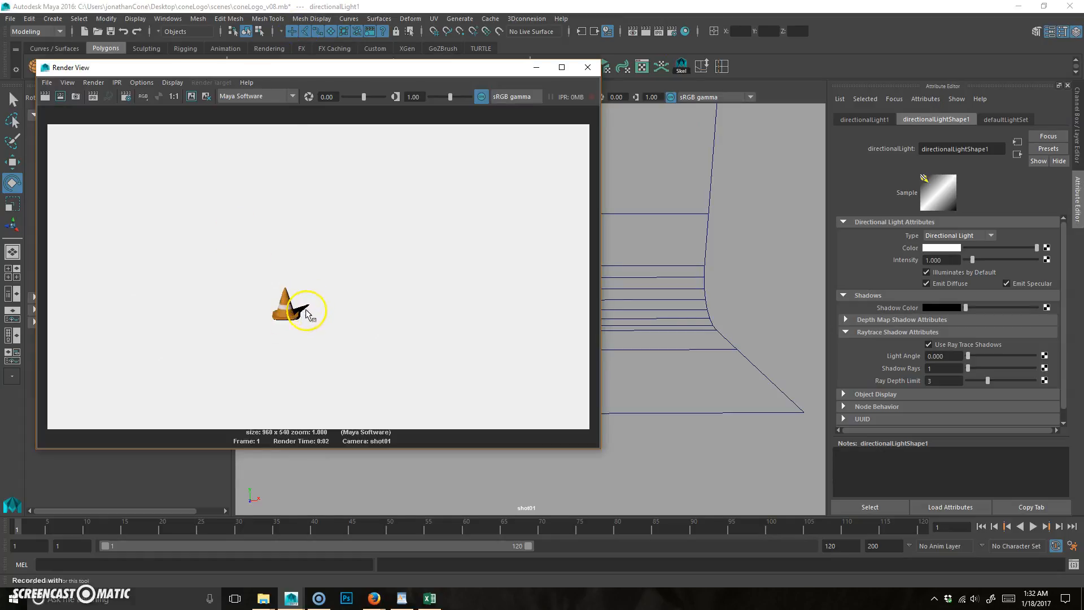
pyautogui.click(588, 67)
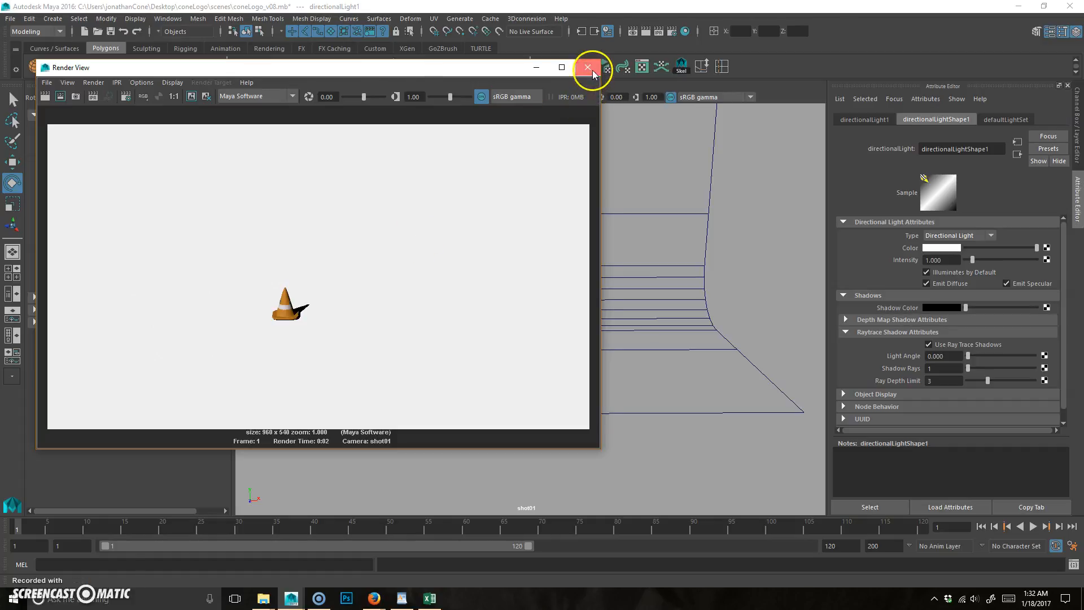
# Duplicate the directional light in the perspective view and move the copy to the right of the original.
pyautogui.press('space')
pyautogui.press('space')
pyautogui.keyDown('alt'); pyautogui.moveTo(647, 249); pyautogui.dragTo(578, 266, button='right'); pyautogui.keyUp('alt')
pyautogui.keyDown('alt'); pyautogui.moveTo(578, 266); pyautogui.dragTo(528, 282); pyautogui.keyUp('alt')
pyautogui.keyDown('alt'); pyautogui.moveTo(527, 283); pyautogui.dragTo(687, 304, button='right'); pyautogui.keyUp('alt')
pyautogui.click(721, 187)
pyautogui.moveTo(505, 225); pyautogui.dragTo(555, 192)
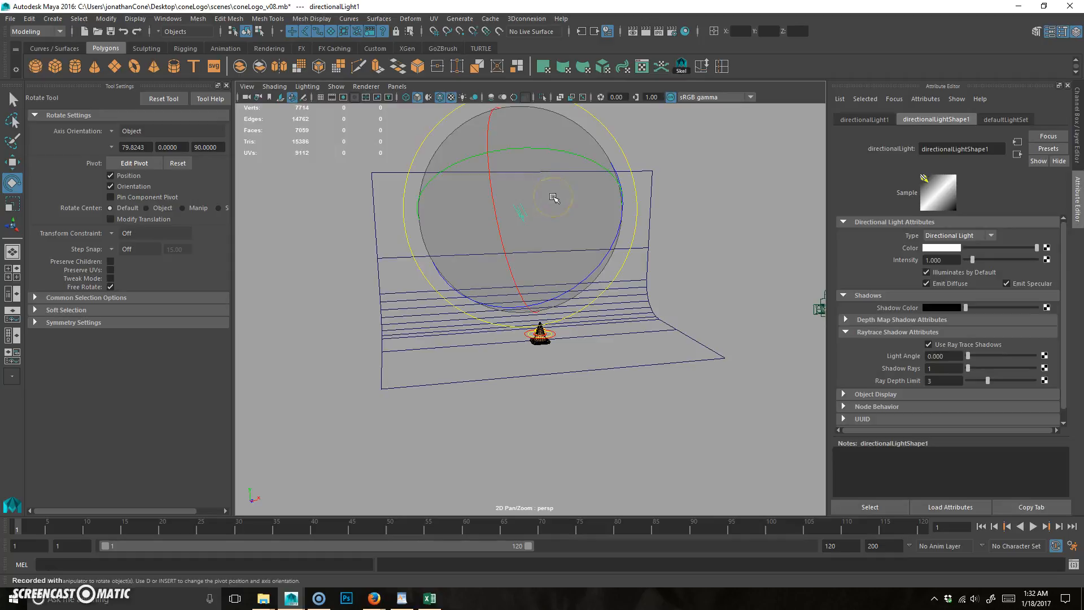
pyautogui.hotkey('ctrl', 'd')
pyautogui.press('w')
pyautogui.keyDown('alt'); pyautogui.moveTo(605, 194); pyautogui.dragTo(565, 178); pyautogui.keyUp('alt')
pyautogui.moveTo(477, 177); pyautogui.dragTo(581, 307)
# Rotate the duplicate directional light so it shines in the opposite sideways direction from the first light.
pyautogui.press('r')
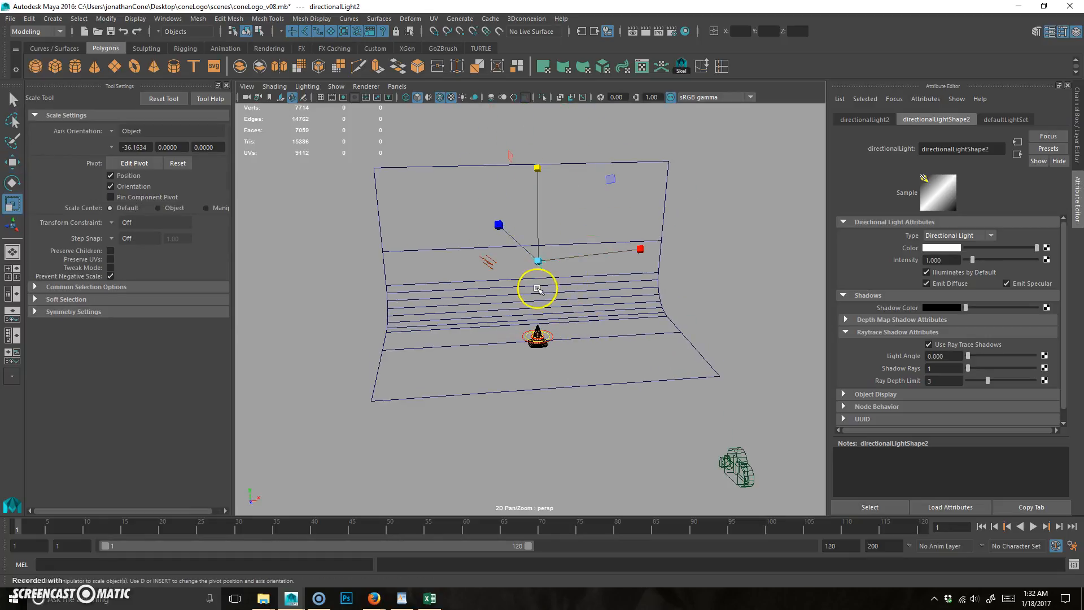
pyautogui.press('e')
pyautogui.keyDown('alt'); pyautogui.moveTo(654, 193); pyautogui.dragTo(593, 346); pyautogui.keyUp('alt')
pyautogui.keyDown('alt'); pyautogui.moveTo(520, 165); pyautogui.dragTo(490, 177); pyautogui.keyUp('alt')
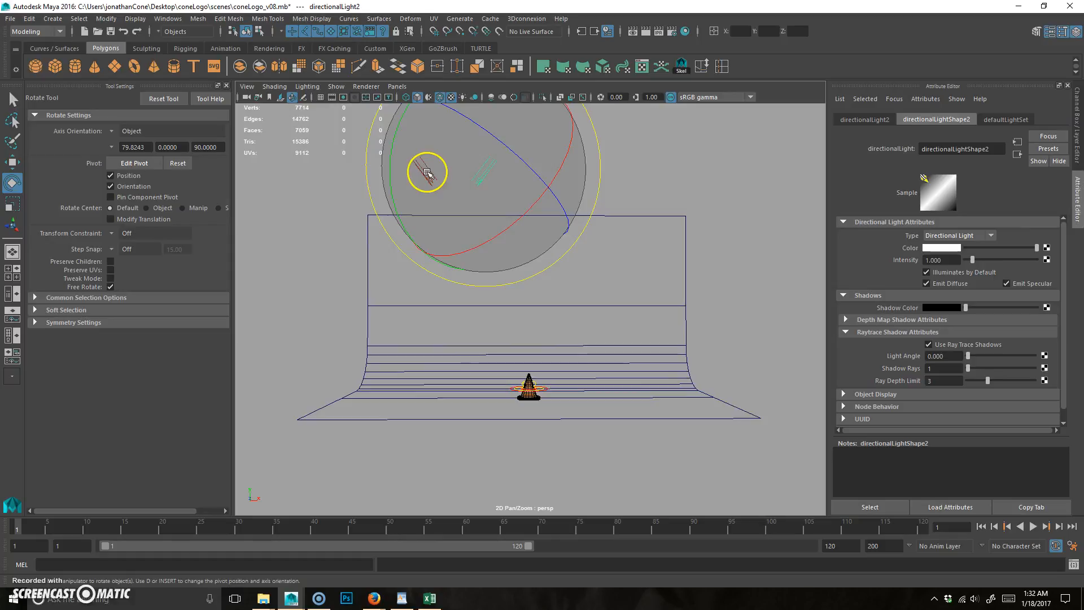
# Set the duplicate light's intensity to 0.5 and turn off its specular emission and ray trace shadows.
pyautogui.click(954, 259)
pyautogui.doubleClick(954, 259)
pyautogui.write('0.5')
pyautogui.press('Return')
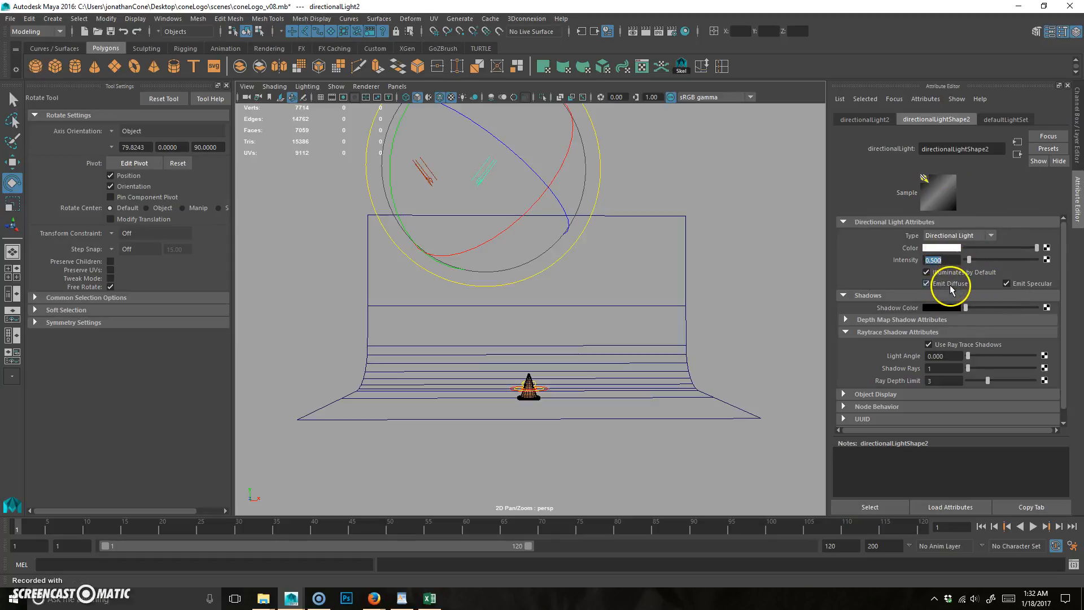
pyautogui.click(1019, 283)
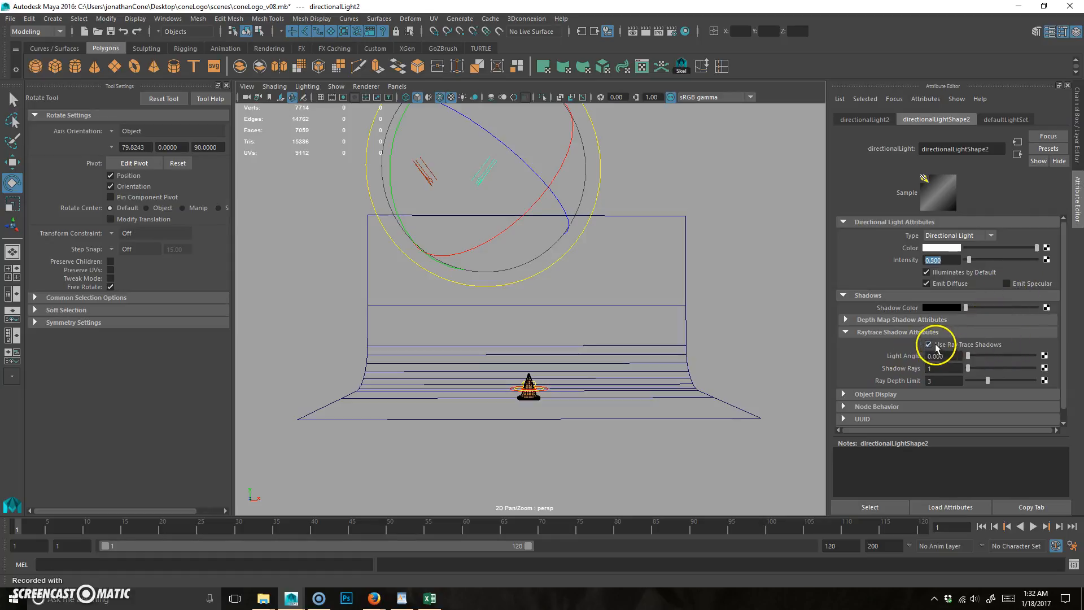
pyautogui.click(960, 344)
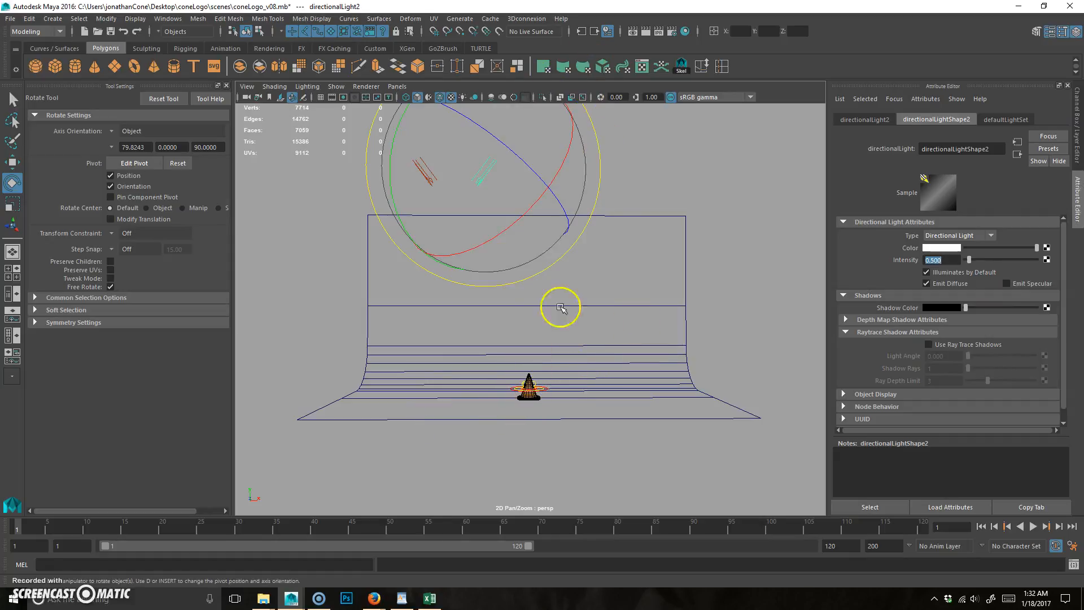
# Clear the selection, test-render the two-light setup from the shot01 camera, and close the render window.
pyautogui.click(677, 188)
pyautogui.press('space')
pyautogui.press('space')
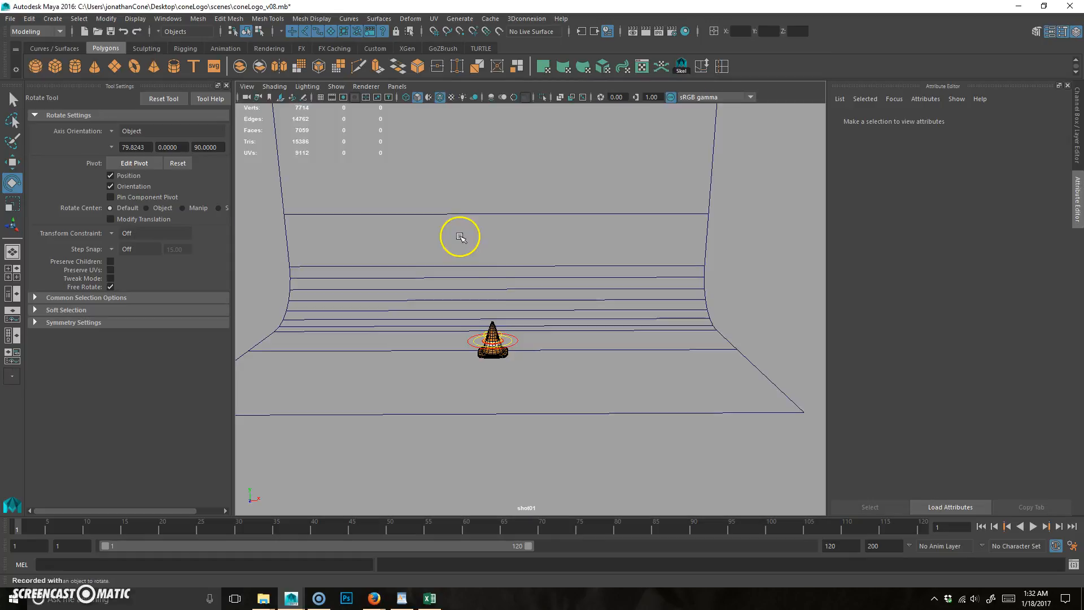
pyautogui.click(645, 31)
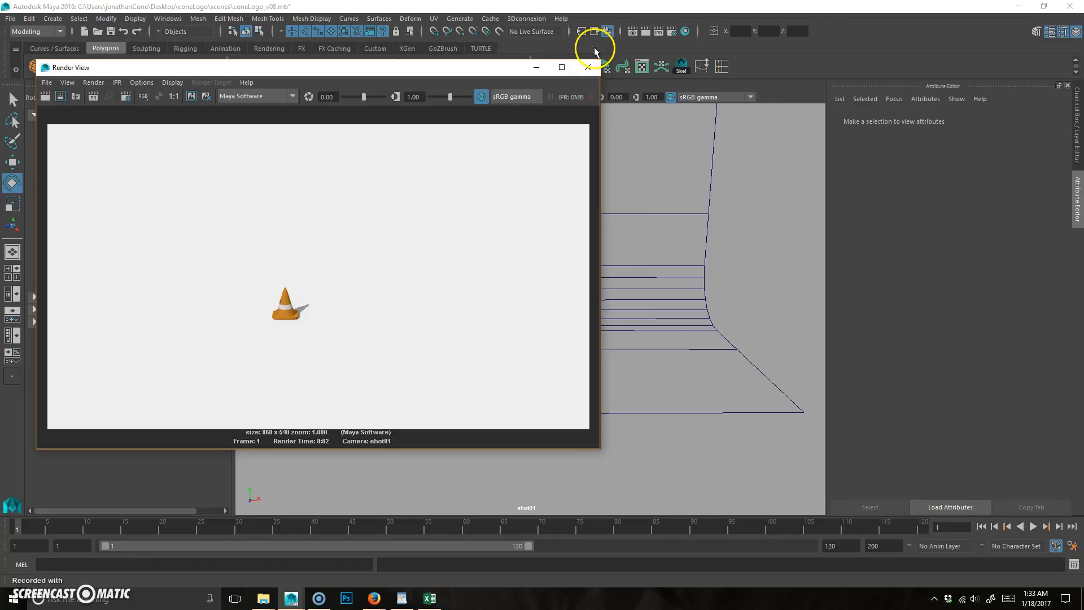
pyautogui.click(588, 67)
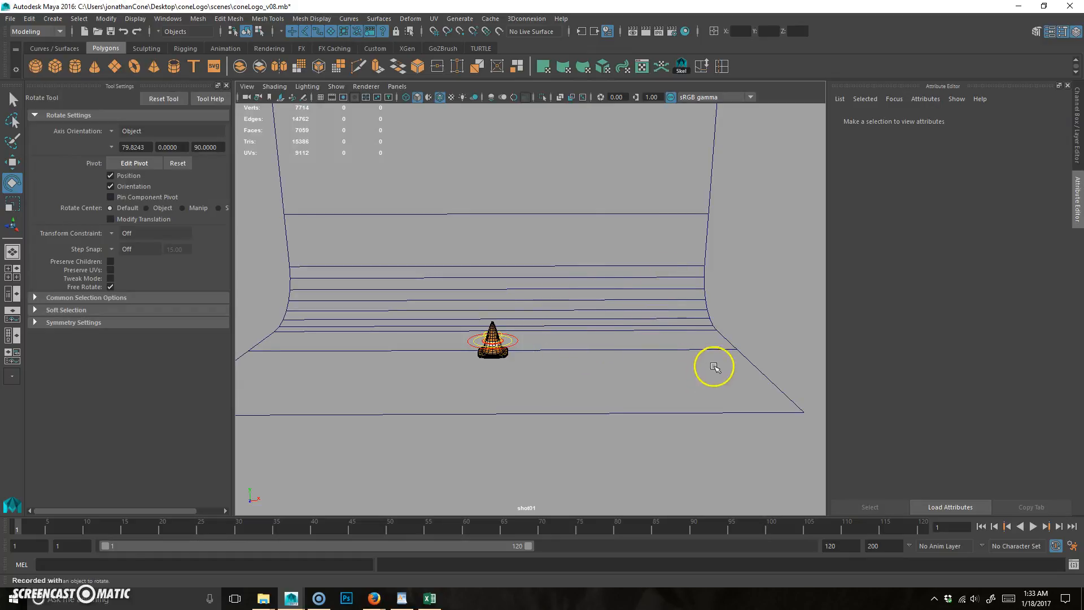
# Reframe the shot01 camera closer to the cone, looking slightly down with the backdrop level, and show the Channel Box.
pyautogui.keyDown('alt'); pyautogui.moveTo(624, 340); pyautogui.dragTo(589, 384); pyautogui.keyUp('alt')
pyautogui.keyDown('alt'); pyautogui.moveTo(588, 384); pyautogui.dragTo(596, 385, button='right'); pyautogui.keyUp('alt')
pyautogui.keyDown('alt'); pyautogui.moveTo(596, 386); pyautogui.dragTo(602, 368, button='middle'); pyautogui.keyUp('alt')
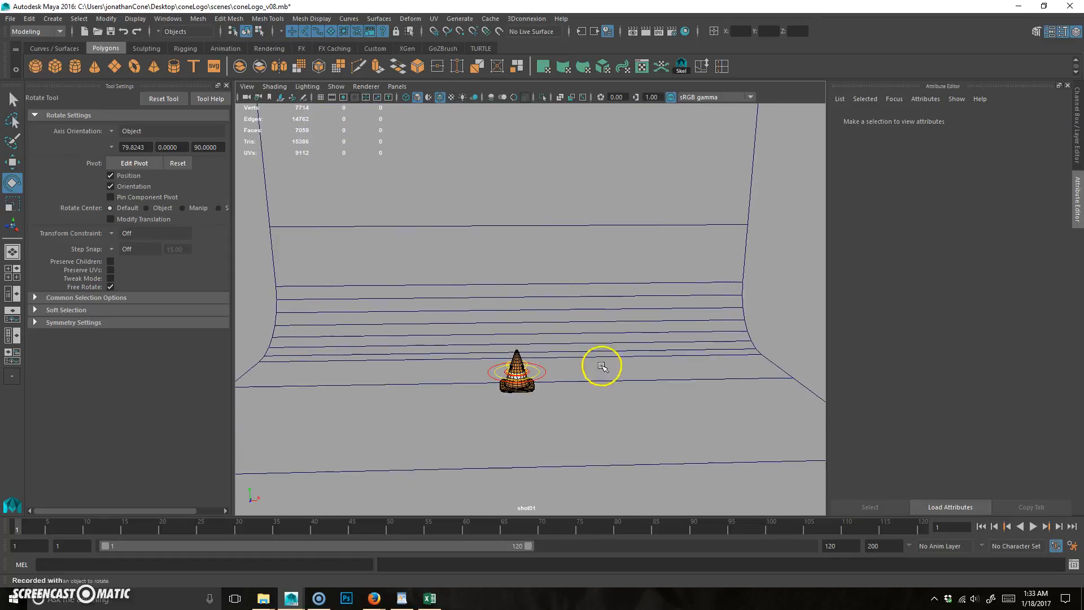
pyautogui.keyDown('alt'); pyautogui.moveTo(603, 368); pyautogui.dragTo(629, 361, button='right'); pyautogui.keyUp('alt')
pyautogui.keyDown('alt'); pyautogui.moveTo(637, 390); pyautogui.dragTo(646, 331, button='middle'); pyautogui.keyUp('alt')
pyautogui.keyDown('alt'); pyautogui.moveTo(646, 331); pyautogui.dragTo(662, 393); pyautogui.keyUp('alt')
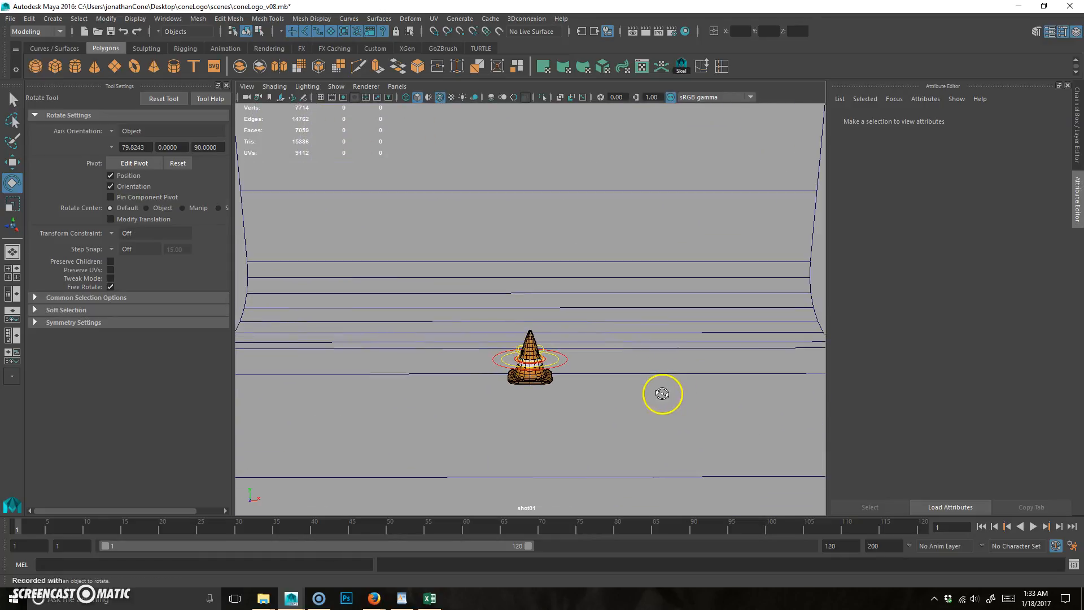
pyautogui.click(1077, 117)
pyautogui.keyDown('alt'); pyautogui.moveTo(672, 312); pyautogui.dragTo(653, 275, button='middle'); pyautogui.keyUp('alt')
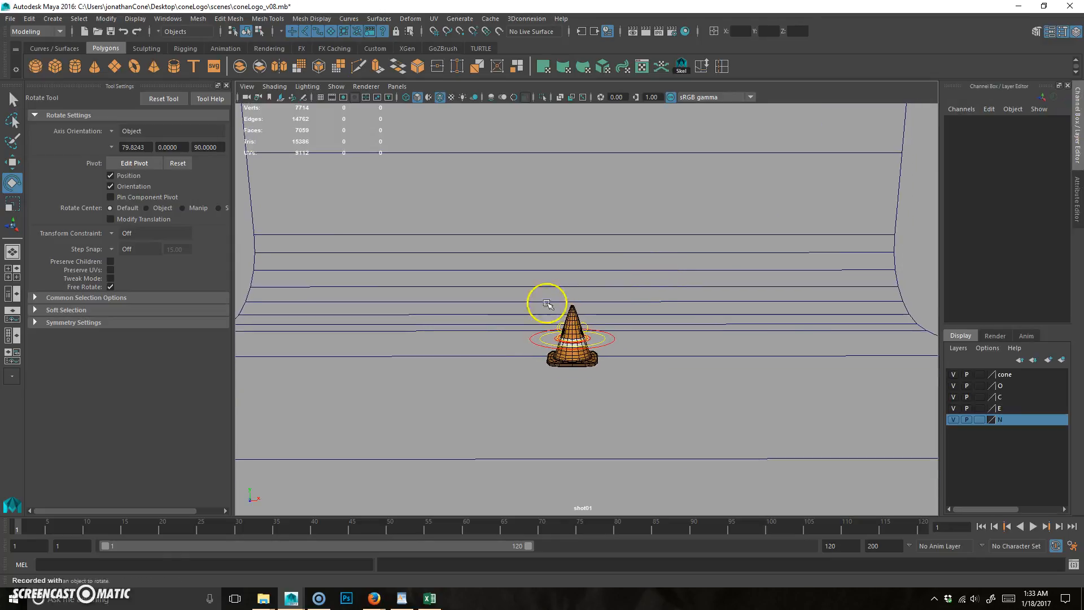
pyautogui.keyDown('alt'); pyautogui.moveTo(547, 303); pyautogui.dragTo(676, 316); pyautogui.keyUp('alt')
pyautogui.keyDown('alt'); pyautogui.moveTo(676, 317); pyautogui.dragTo(657, 317, button='middle'); pyautogui.keyUp('alt')
pyautogui.moveTo(657, 318)
pyautogui.keyDown('alt'); pyautogui.mouseDown()
pyautogui.moveTo(675, 326)
pyautogui.moveTo(668, 321)
pyautogui.mouseUp(); pyautogui.keyUp('alt')
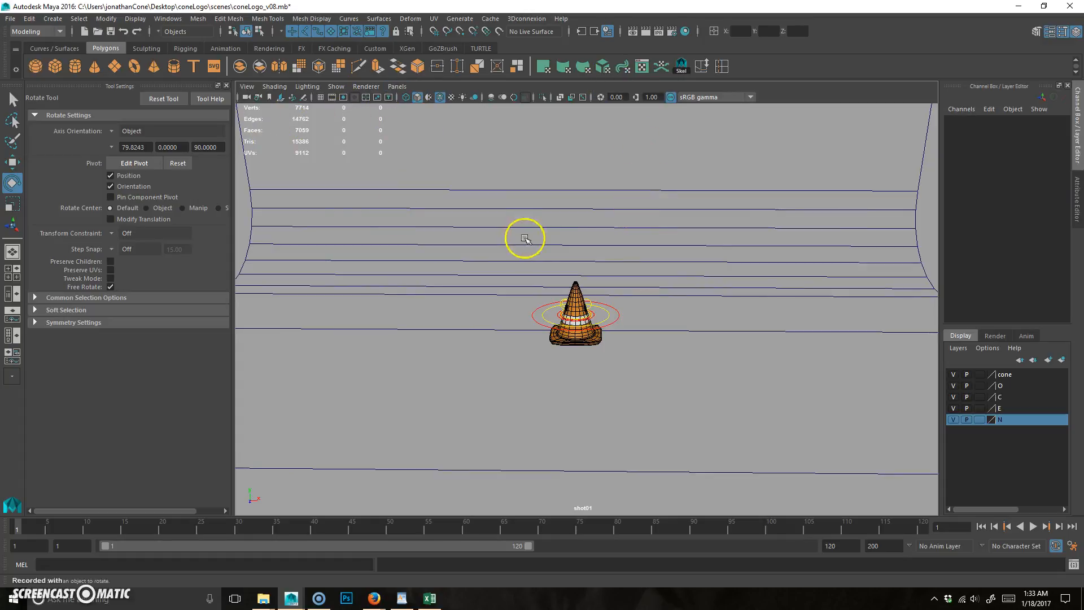
# Show the 960 x 540 resolution gate in the shot01 view and select the shot01 camera.
pyautogui.click(343, 99)
pyautogui.click(343, 98)
pyautogui.click(343, 99)
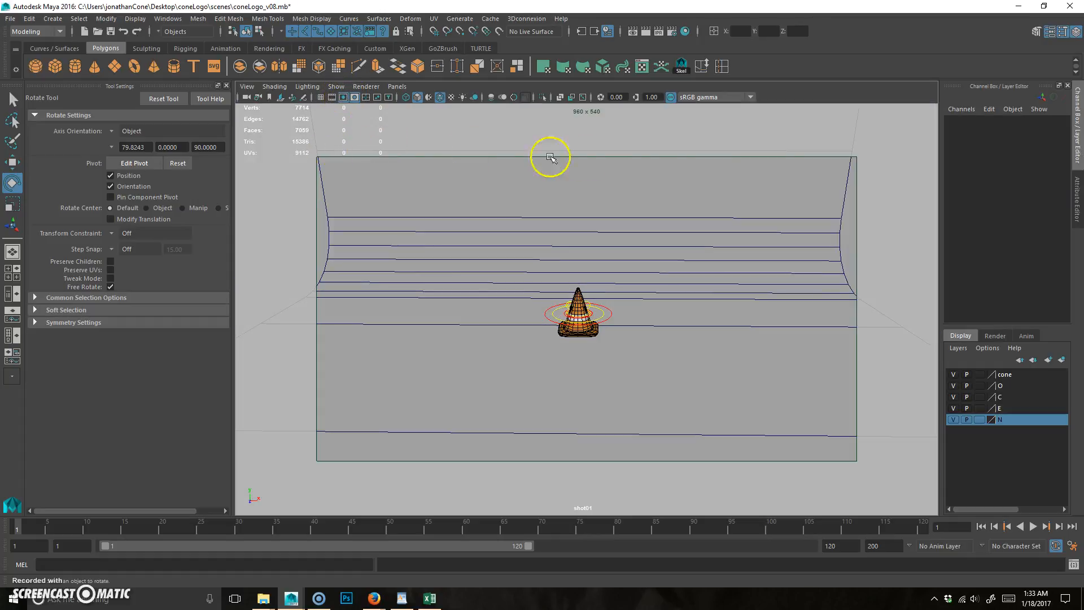
pyautogui.click(342, 412)
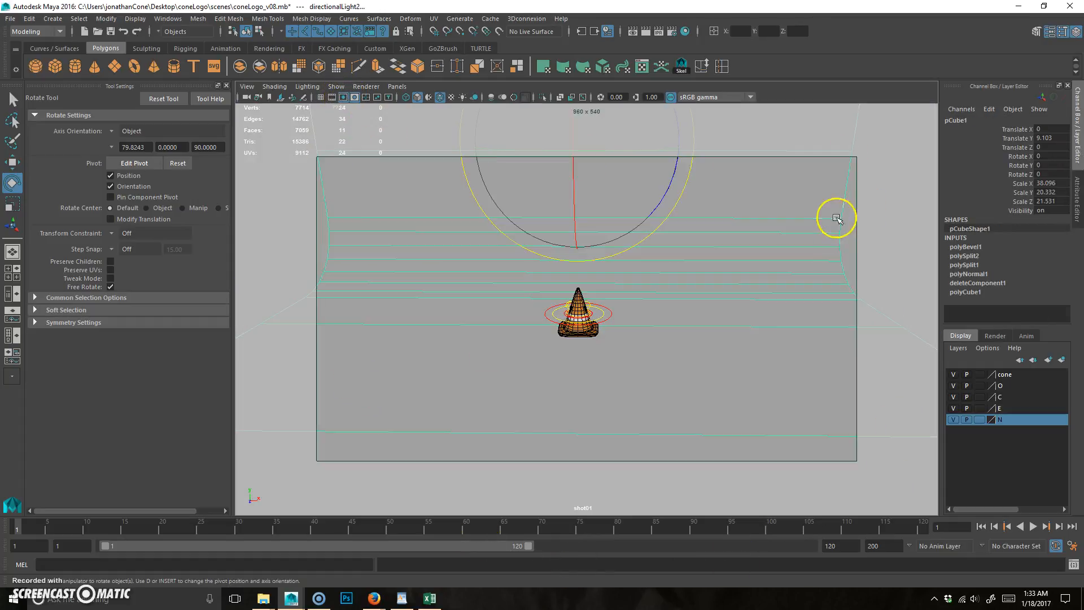
pyautogui.click(894, 216)
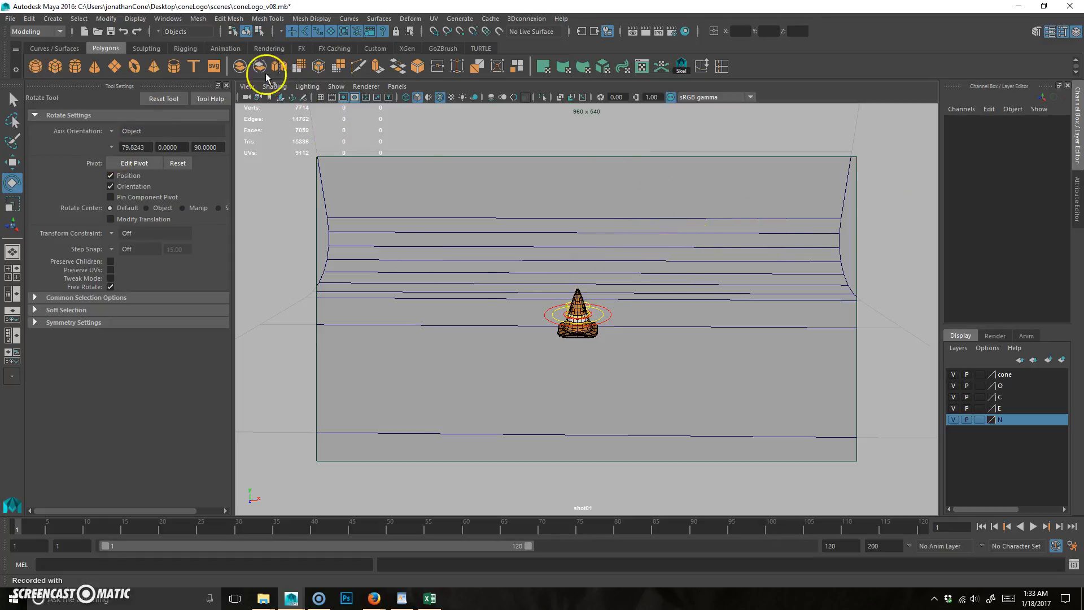
pyautogui.click(246, 97)
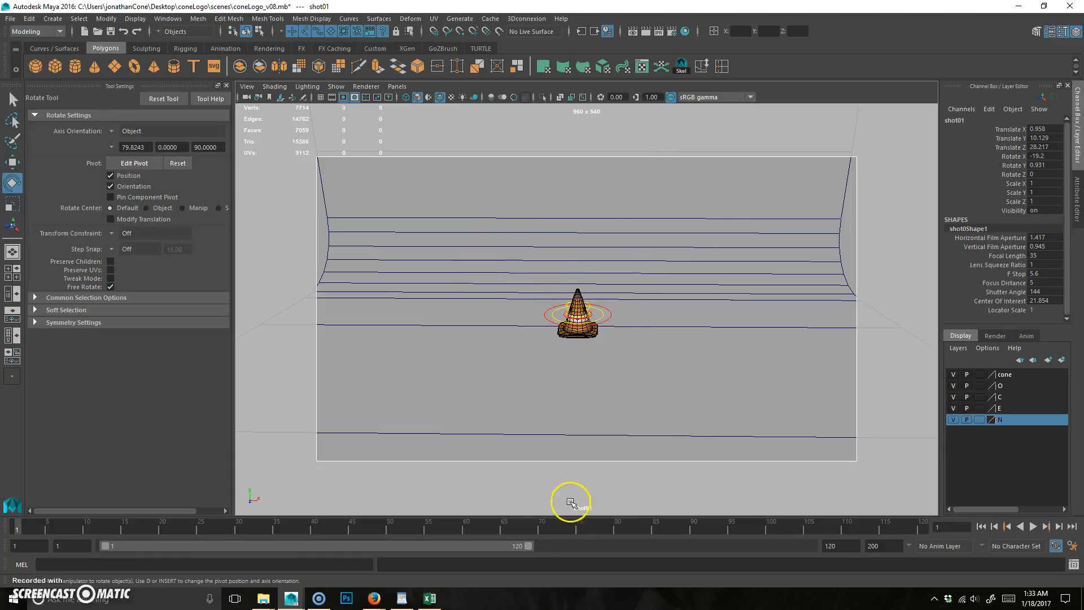
# Lock the shot01 camera's translate, rotate, scale and visibility channels, and clear the selection.
pyautogui.moveTo(1011, 128); pyautogui.dragTo(1012, 209)
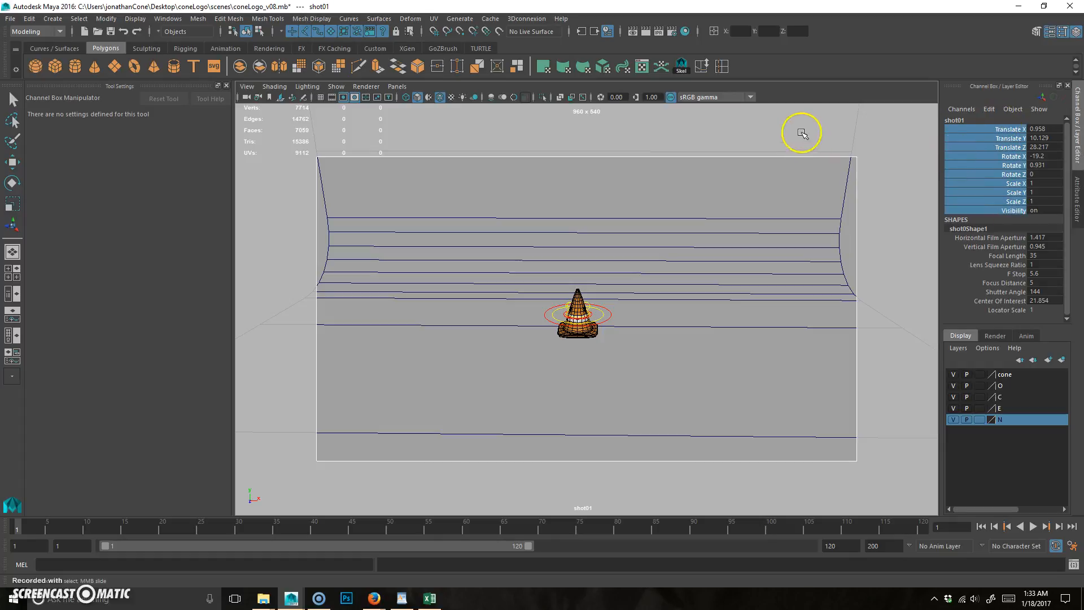
pyautogui.press('e')
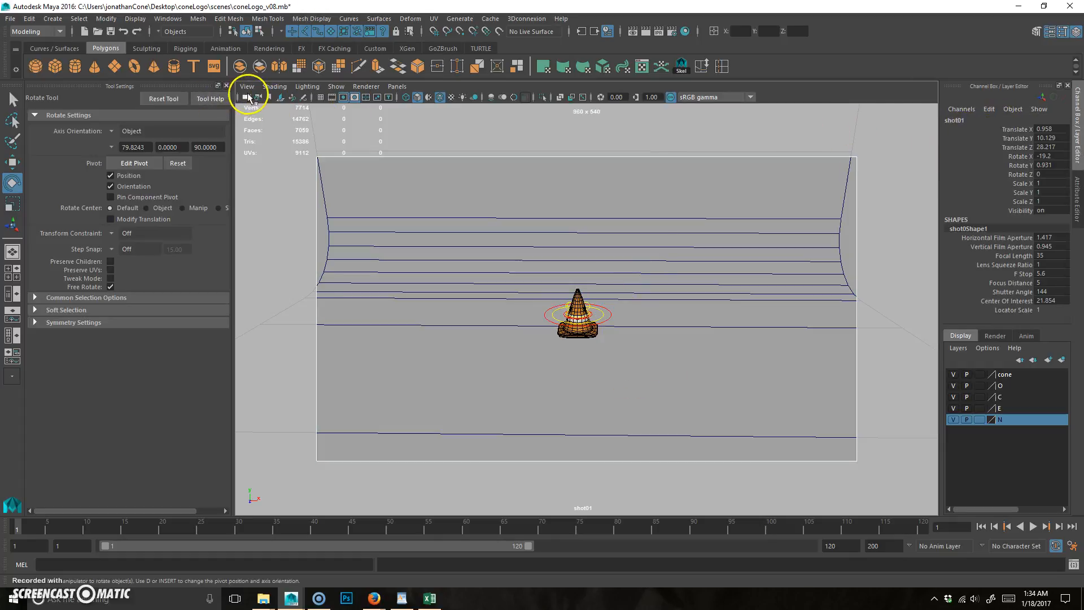
pyautogui.click(1008, 130)
pyautogui.moveTo(1007, 132); pyautogui.dragTo(1012, 212)
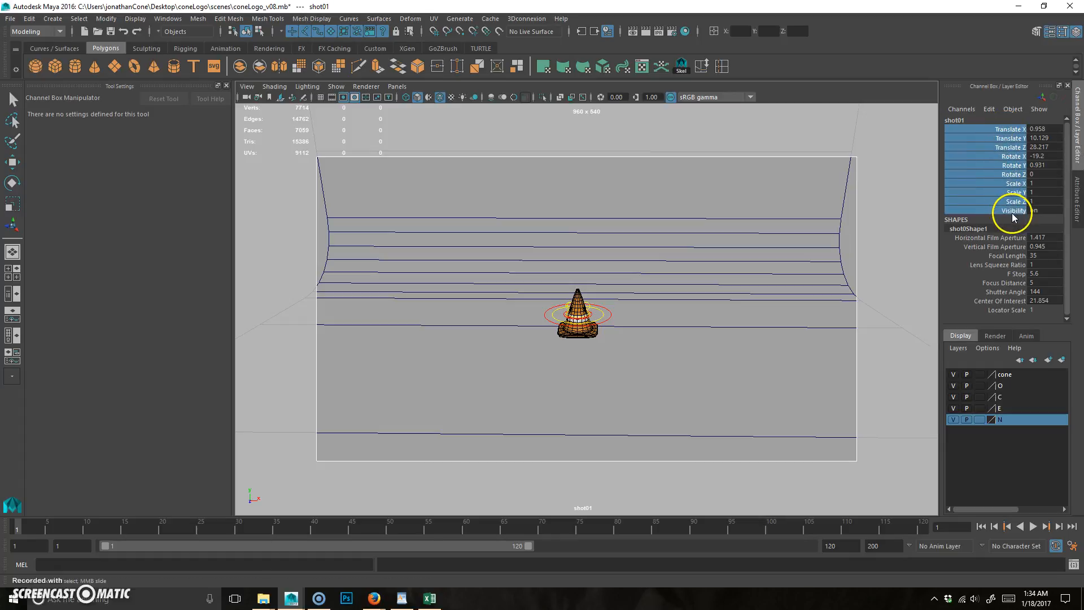
pyautogui.rightClick(1015, 169)
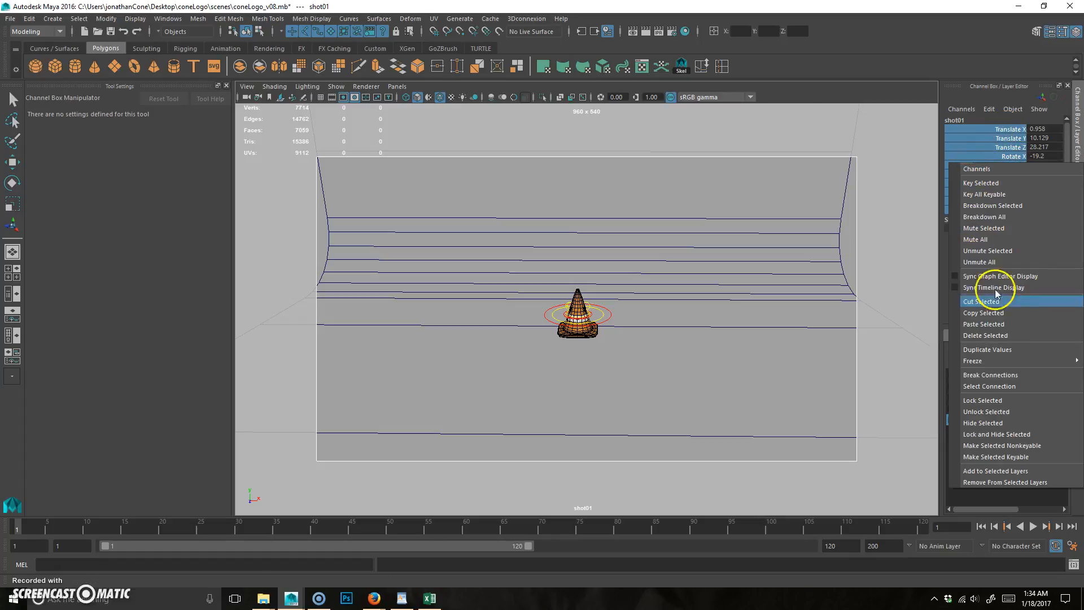
pyautogui.click(998, 400)
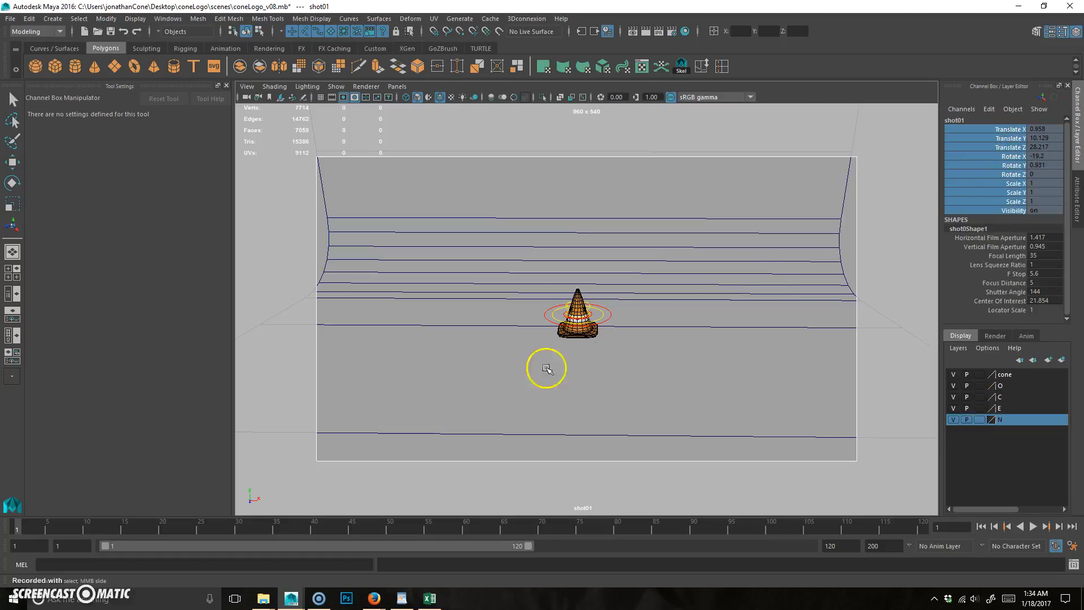
pyautogui.click(807, 222)
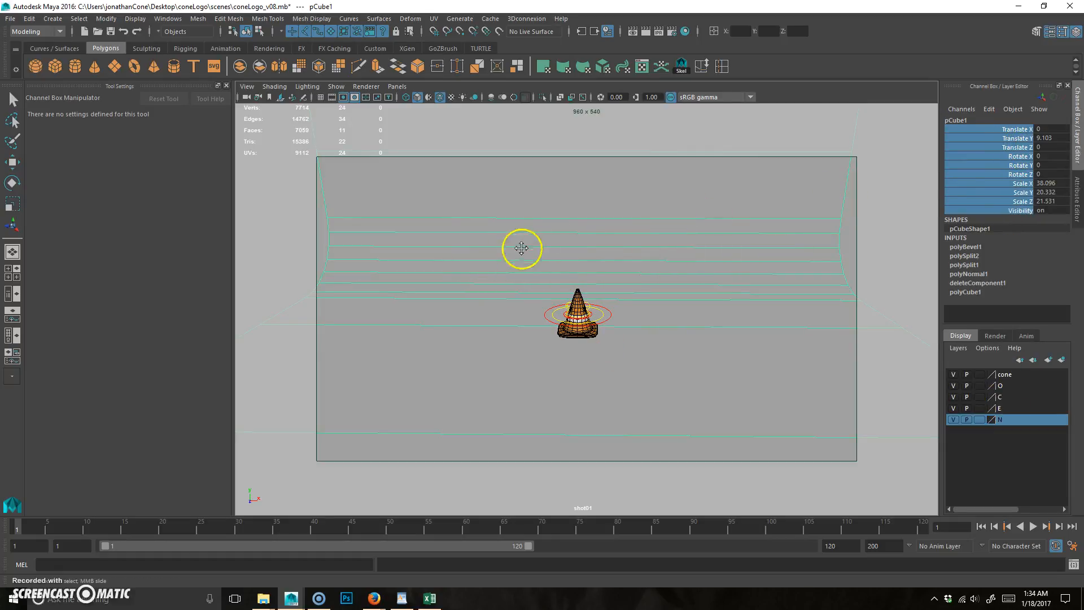
pyautogui.click(904, 225)
pyautogui.press('e')
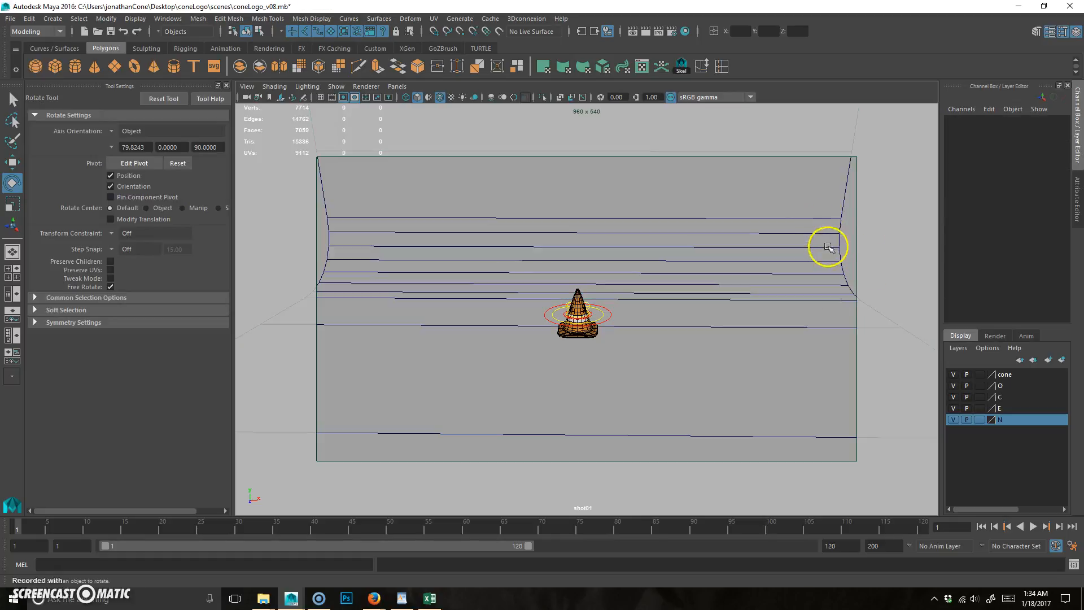
# Select the backdrop, both lights and the shot01 camera in the perspective view and add them to a new display layer named shotStuff.
pyautogui.press('space')
pyautogui.press('space')
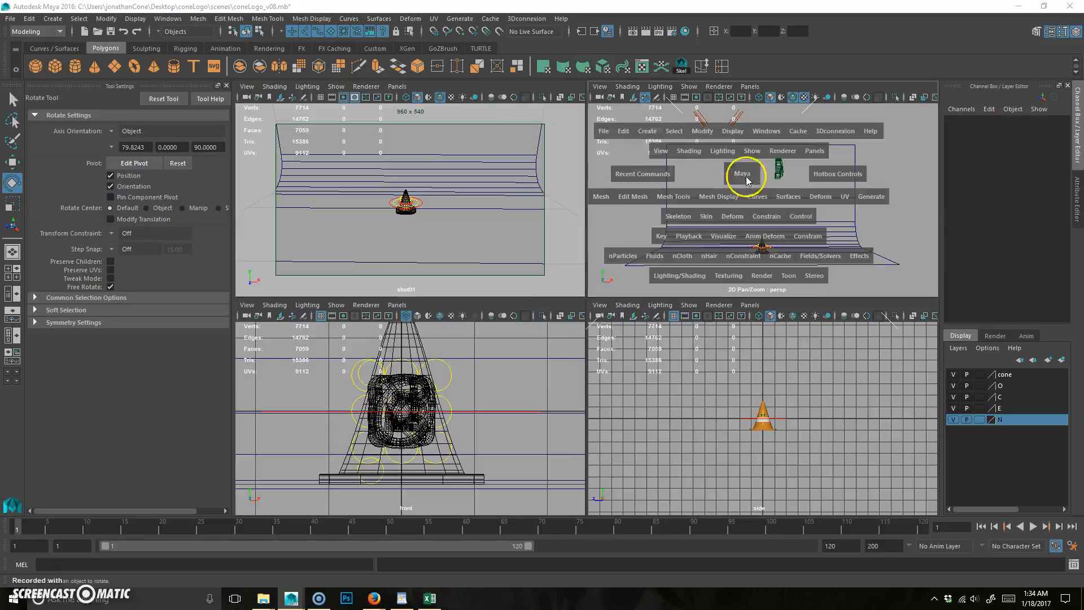
pyautogui.keyDown('alt'); pyautogui.moveTo(760, 253); pyautogui.dragTo(670, 269); pyautogui.keyUp('alt')
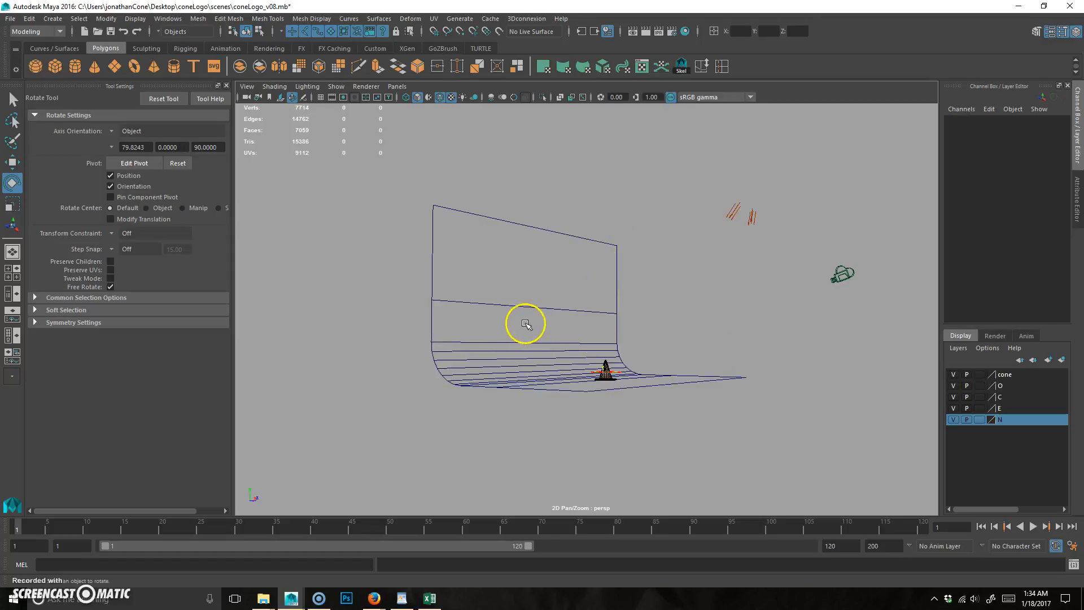
pyautogui.moveTo(512, 310); pyautogui.dragTo(918, 236)
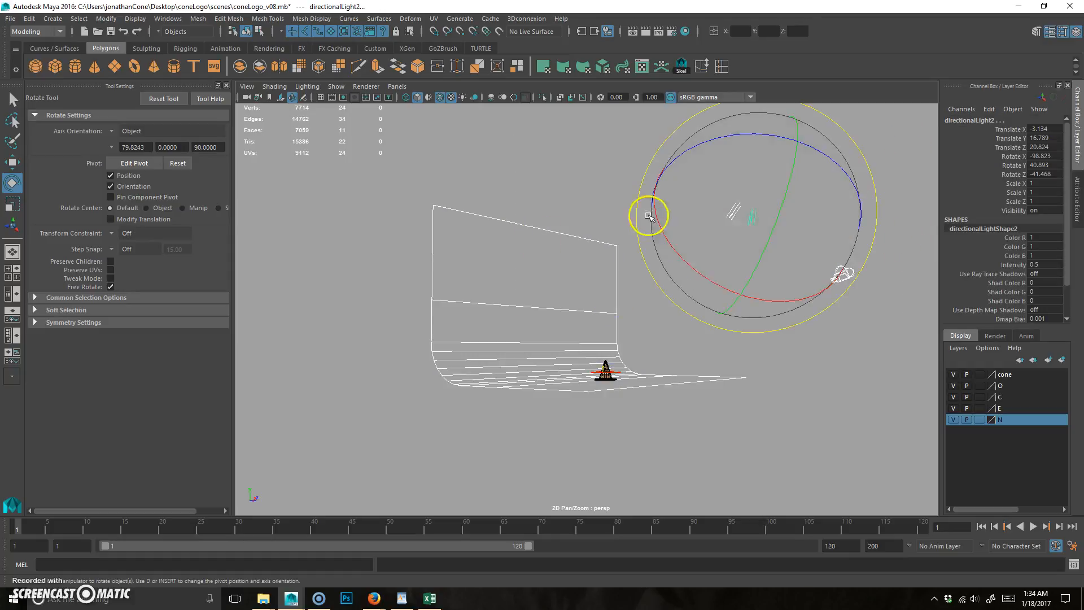
pyautogui.click(1062, 362)
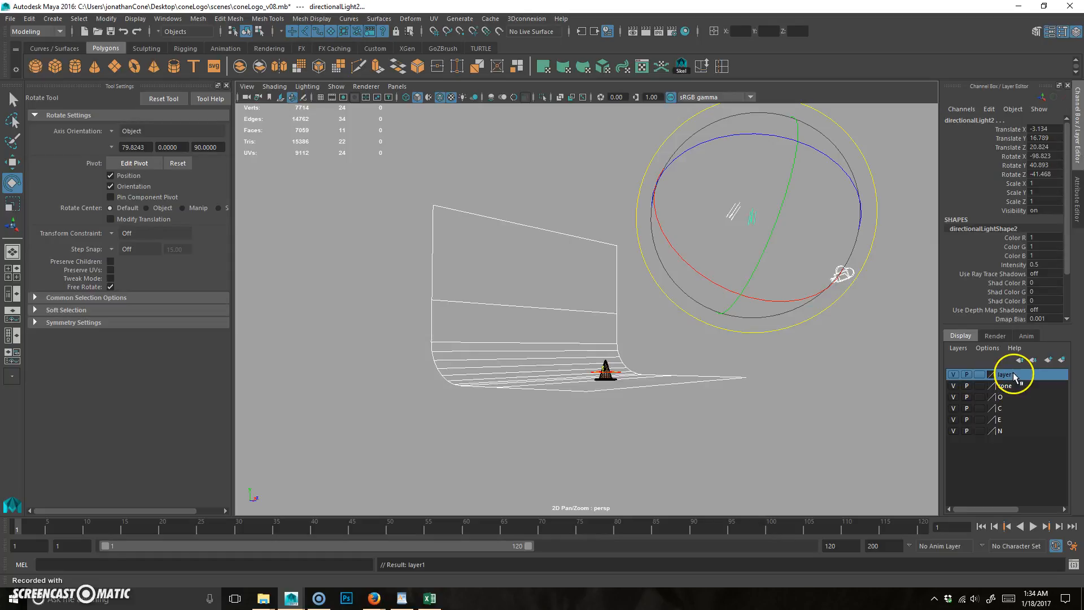
pyautogui.doubleClick(1013, 373)
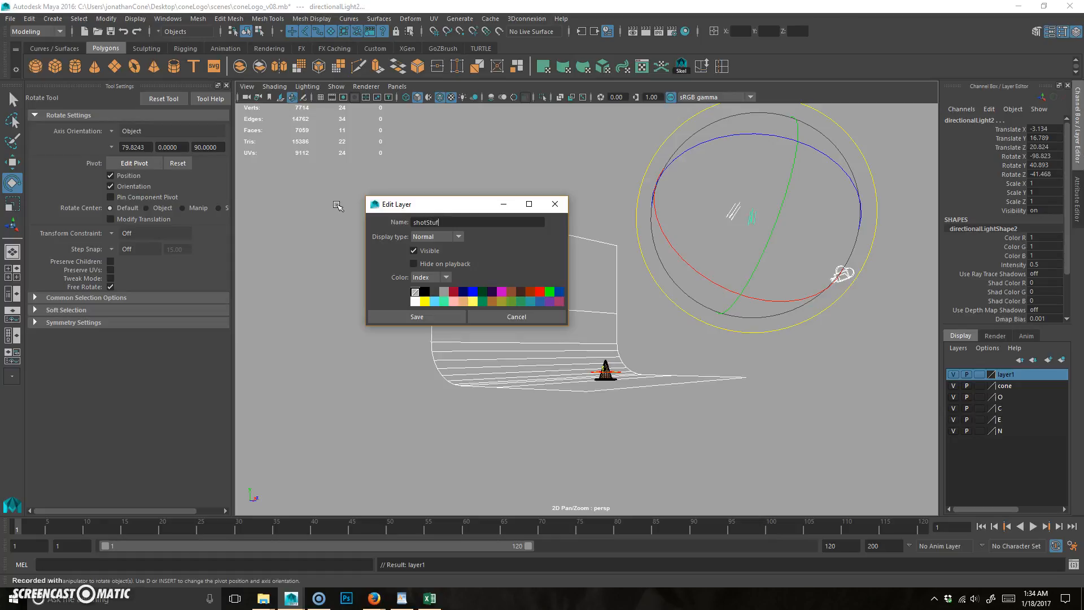
pyautogui.click(401, 316)
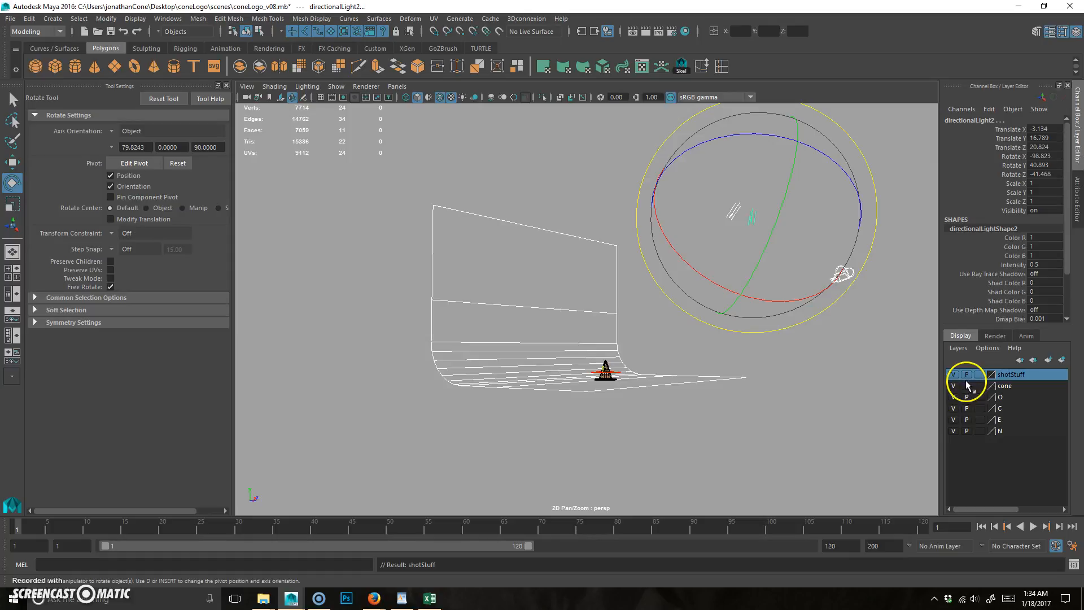
# Toggle the shotStuff layer's visibility off and back on, set the layer to Reference, and clear the selection.
pyautogui.click(956, 375)
pyautogui.click(955, 375)
pyautogui.click(955, 377)
pyautogui.click(954, 377)
pyautogui.click(980, 376)
pyautogui.click(981, 377)
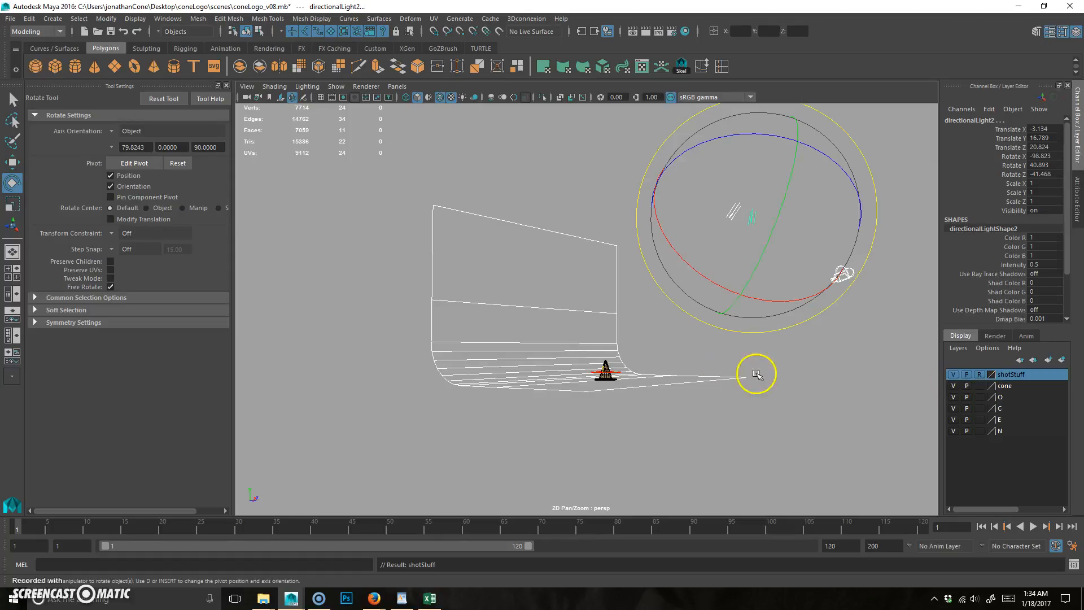
pyautogui.click(734, 378)
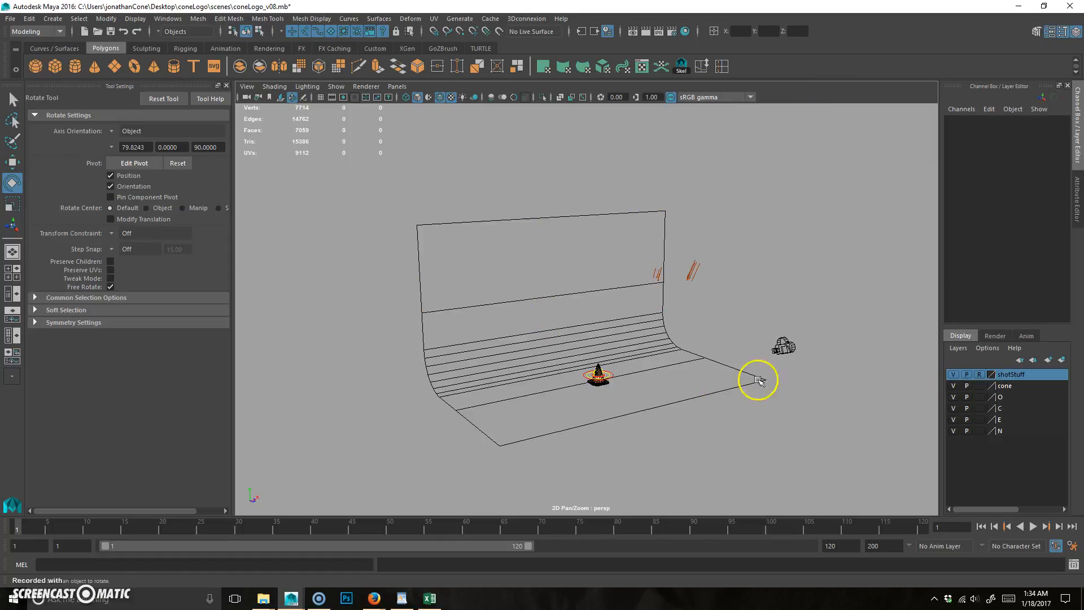
# Select the cone's master controller in the perspective view and return to the full-size shot01 camera view.
pyautogui.keyDown('alt'); pyautogui.moveTo(609, 385); pyautogui.dragTo(587, 364); pyautogui.keyUp('alt')
pyautogui.keyDown('alt'); pyautogui.moveTo(587, 364); pyautogui.dragTo(743, 365, button='right'); pyautogui.keyUp('alt')
pyautogui.keyDown('alt'); pyautogui.moveTo(743, 365); pyautogui.dragTo(668, 288, button='middle'); pyautogui.keyUp('alt')
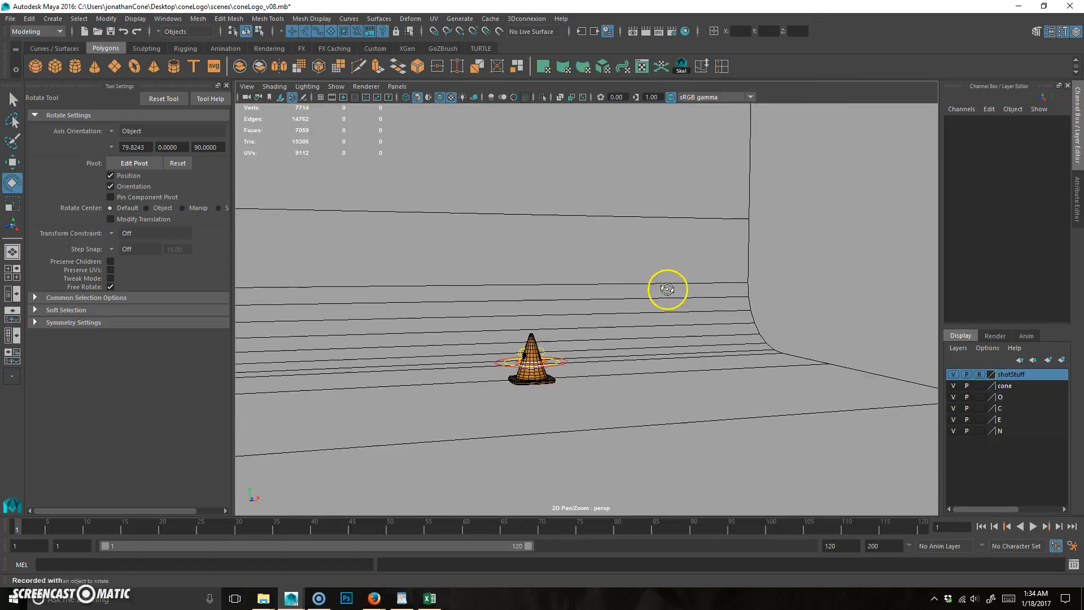
pyautogui.click(574, 362)
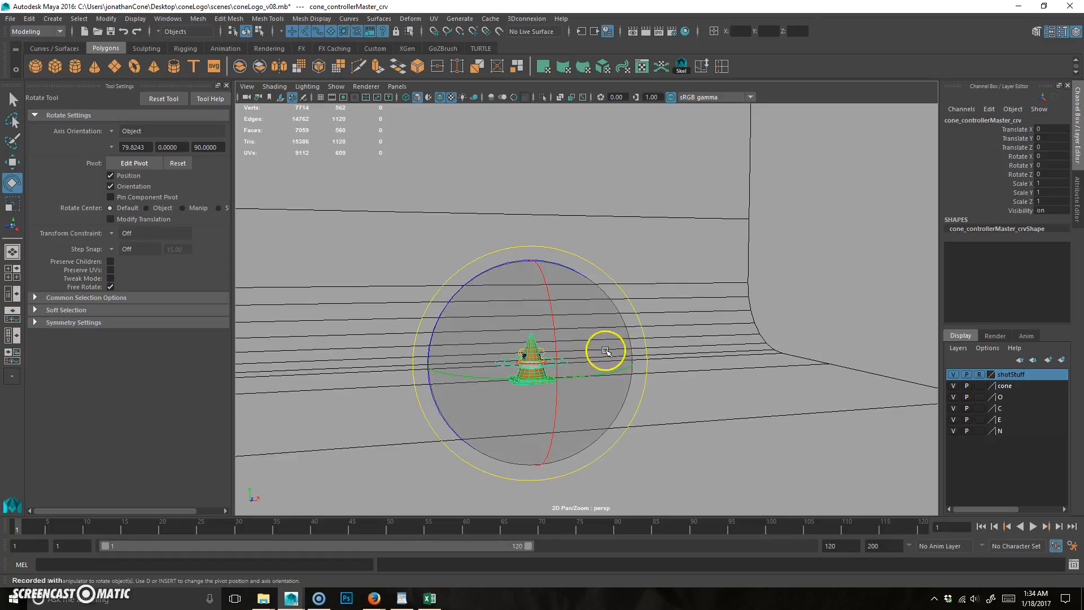
pyautogui.keyDown('alt'); pyautogui.moveTo(606, 351); pyautogui.dragTo(612, 375); pyautogui.keyUp('alt')
pyautogui.keyDown('alt'); pyautogui.moveTo(722, 337); pyautogui.dragTo(639, 339, button='right'); pyautogui.keyUp('alt')
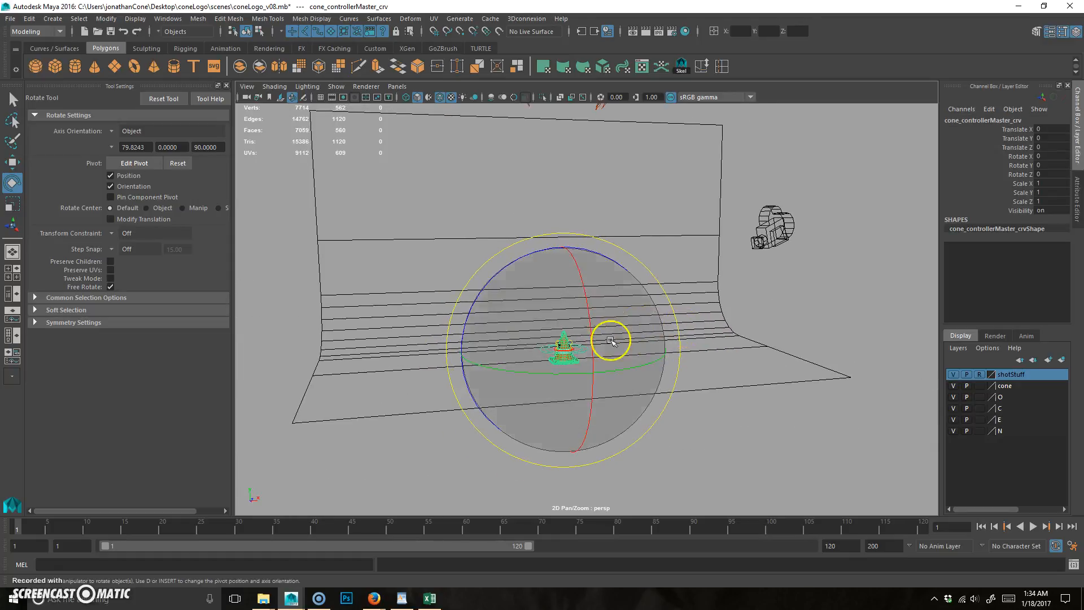
pyautogui.press('space')
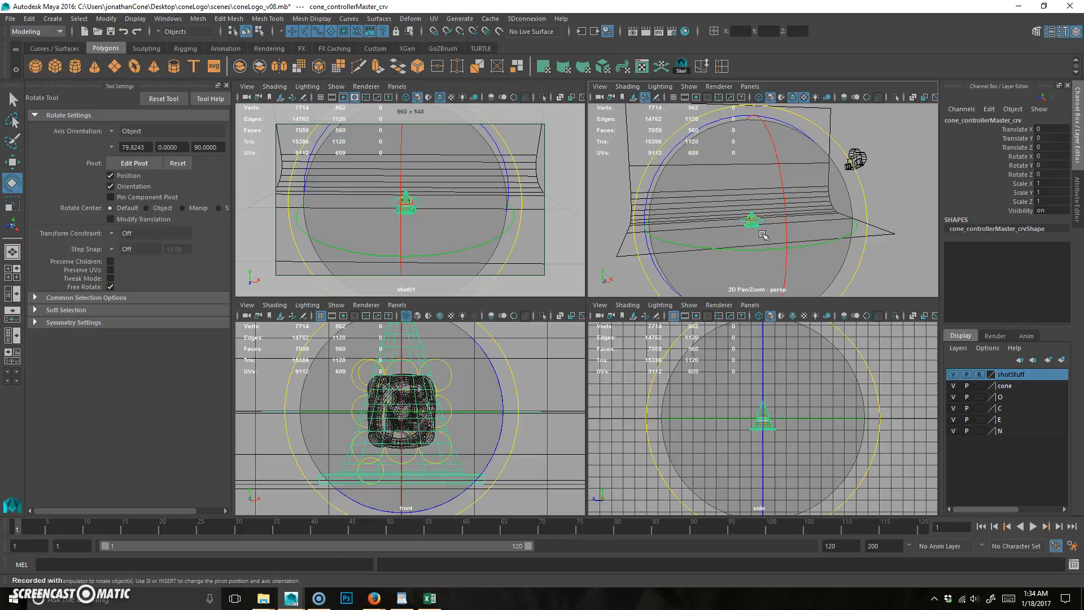
pyautogui.press('space')
pyautogui.press('space')
pyautogui.press('space')
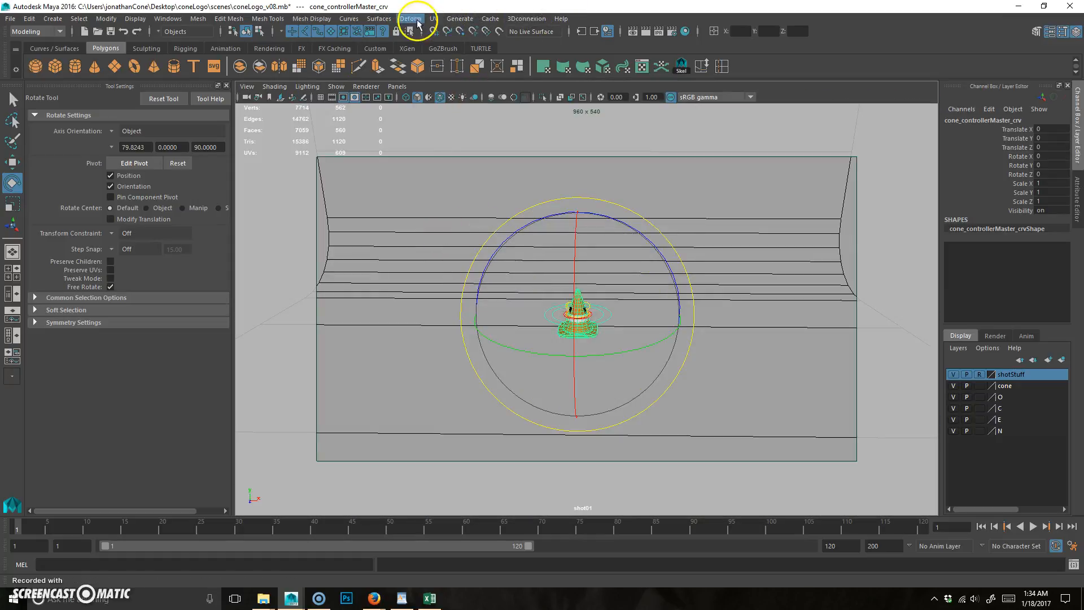
# Set the render image size to the HD 720 preset in the common render settings and close the settings.
pyautogui.click(672, 33)
pyautogui.moveTo(820, 90); pyautogui.dragTo(722, 49)
pyautogui.click(606, 103)
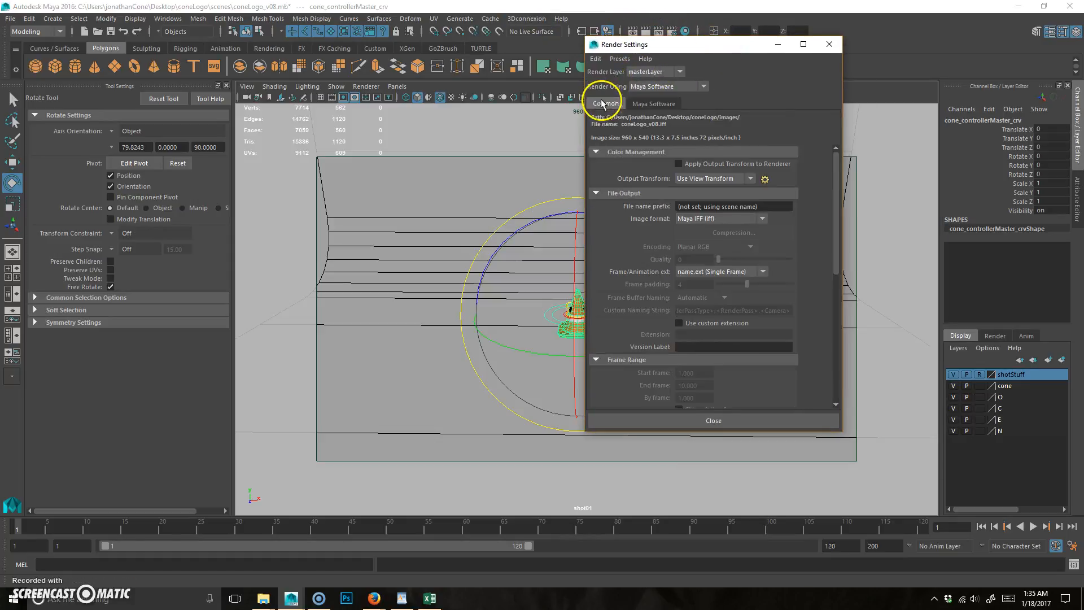
pyautogui.scroll(-8, 697, 278)
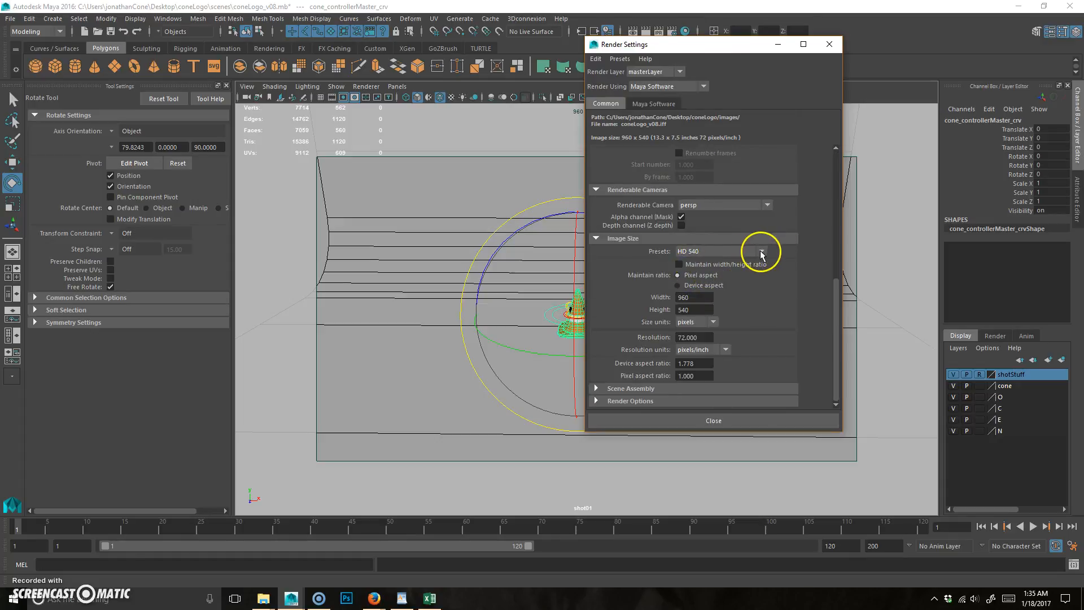
pyautogui.scroll(4, 756, 254)
pyautogui.scroll(-4, 747, 271)
pyautogui.click(761, 249)
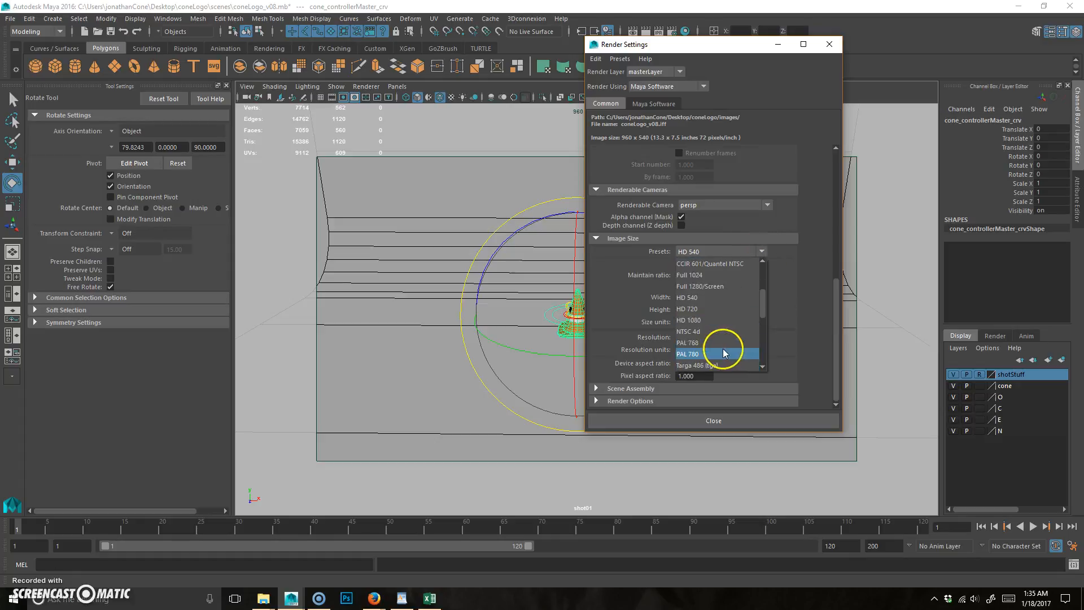
pyautogui.click(715, 310)
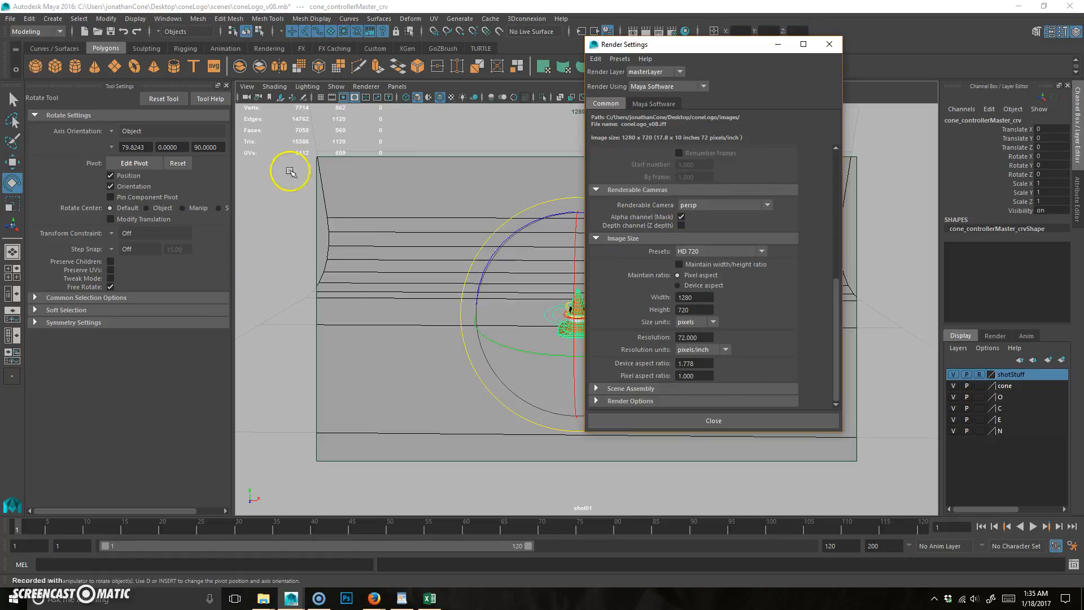
pyautogui.click(747, 423)
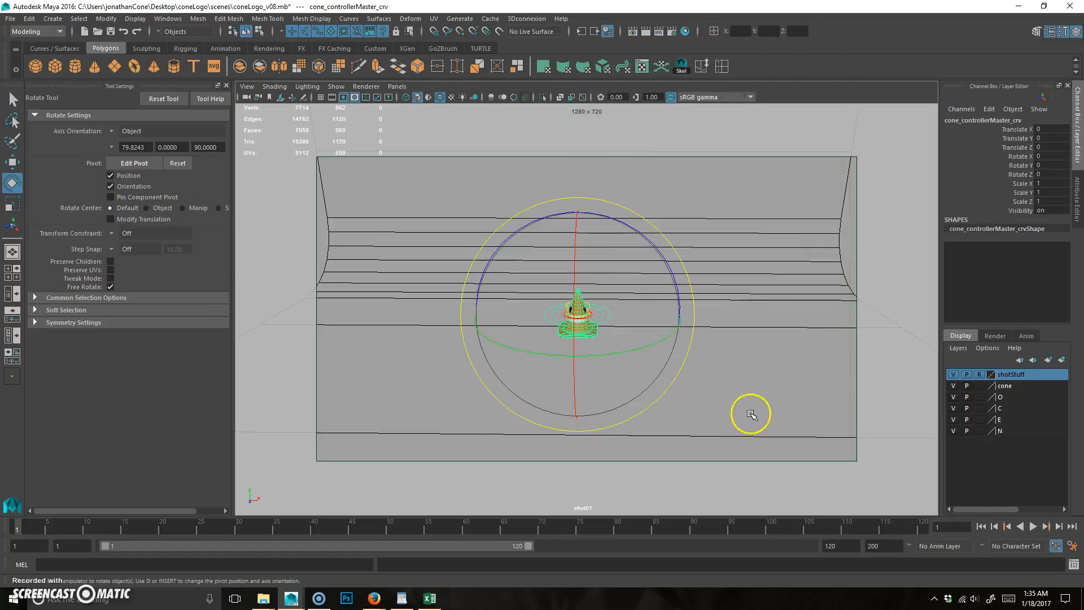
# Hide the Poly Count heads-up display and clear the selection.
pyautogui.click(136, 18)
pyautogui.moveTo(195, 58)
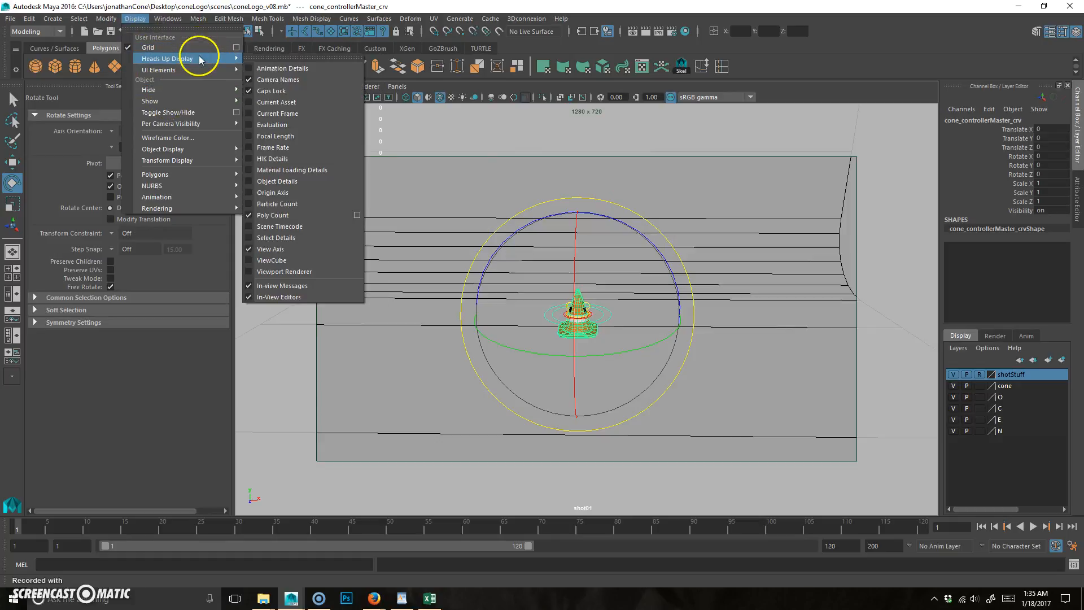
pyautogui.click(289, 217)
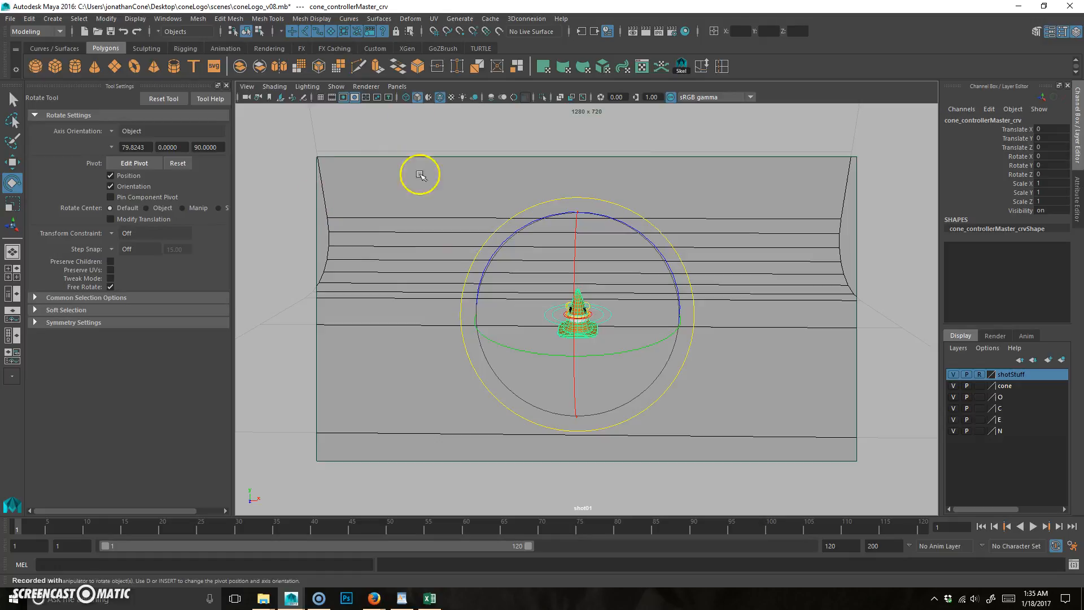
pyautogui.click(745, 205)
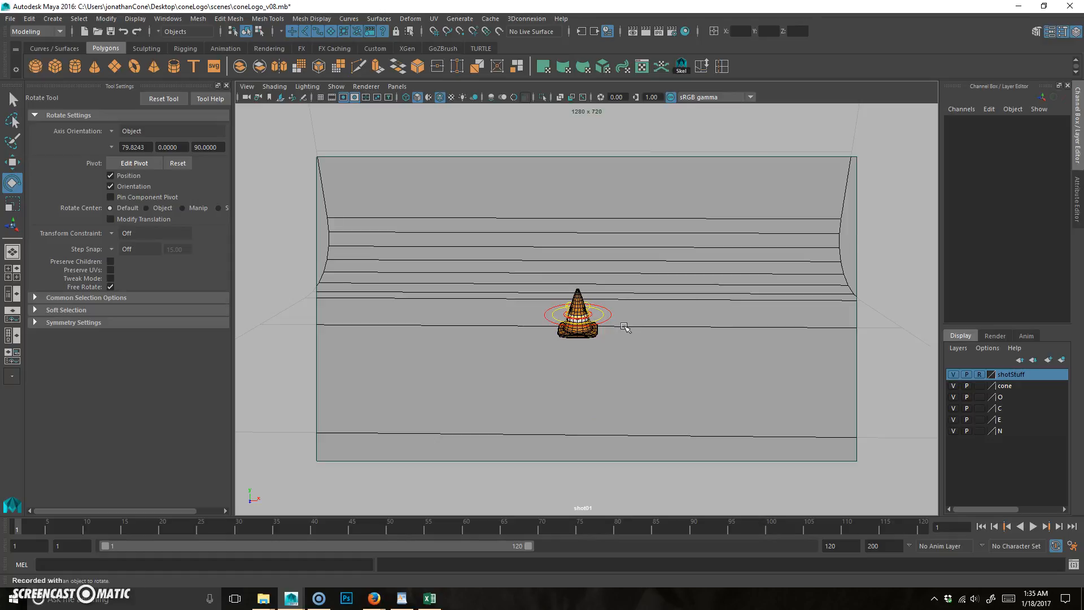
# Arrange the viewports in the Three Panes Split Top layout, with one upper view looking through the shot01 camera.
pyautogui.press('space')
pyautogui.press('space')
pyautogui.keyDown('alt'); pyautogui.moveTo(737, 334); pyautogui.dragTo(672, 316, button='right'); pyautogui.keyUp('alt')
pyautogui.keyDown('alt'); pyautogui.moveTo(673, 317); pyautogui.dragTo(652, 304); pyautogui.keyUp('alt')
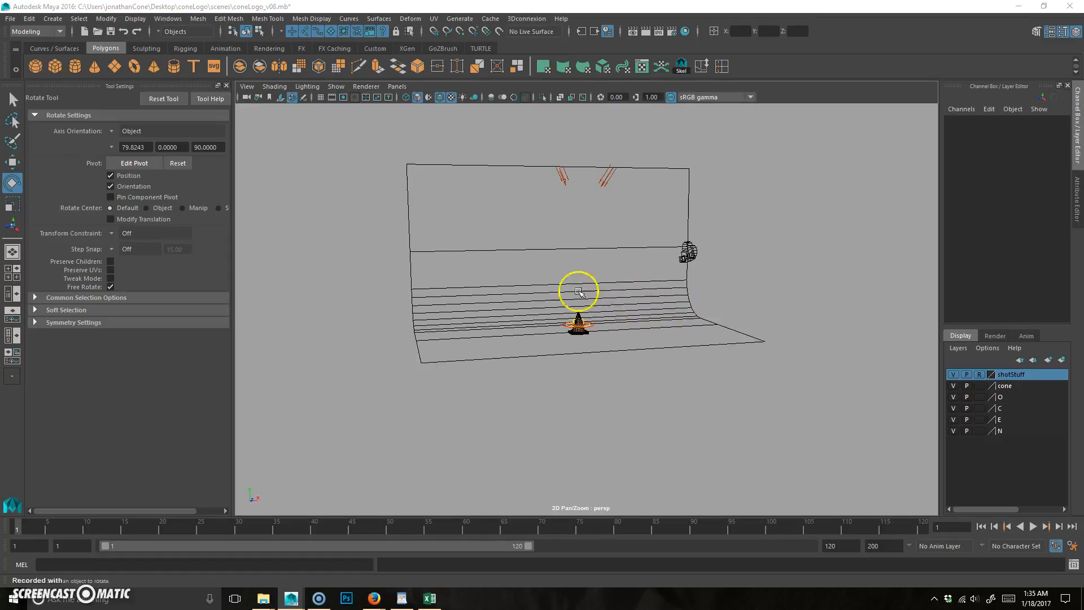
pyautogui.press('space')
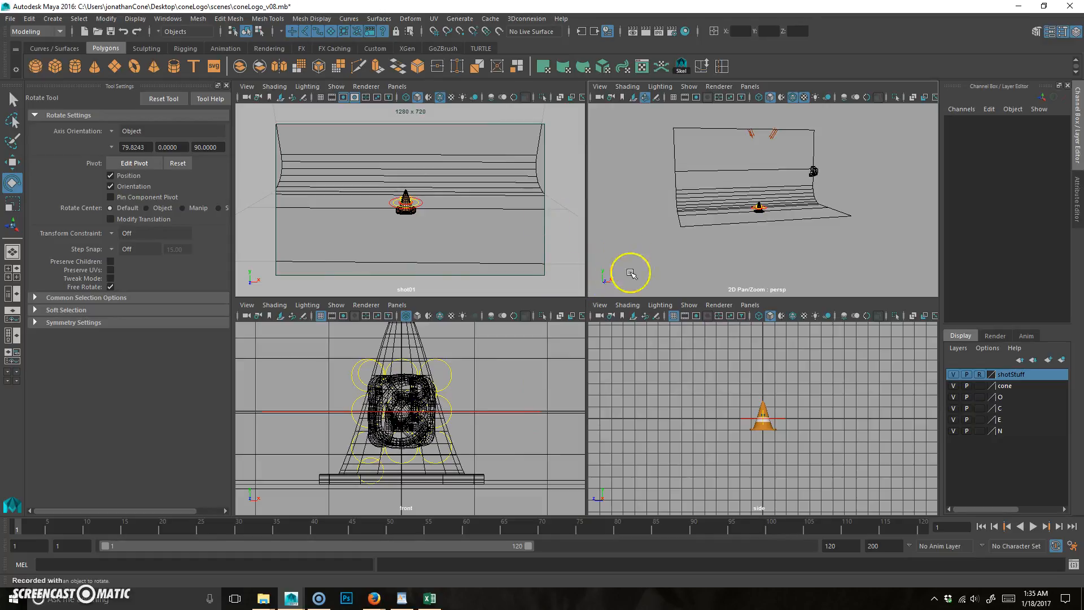
pyautogui.click(398, 87)
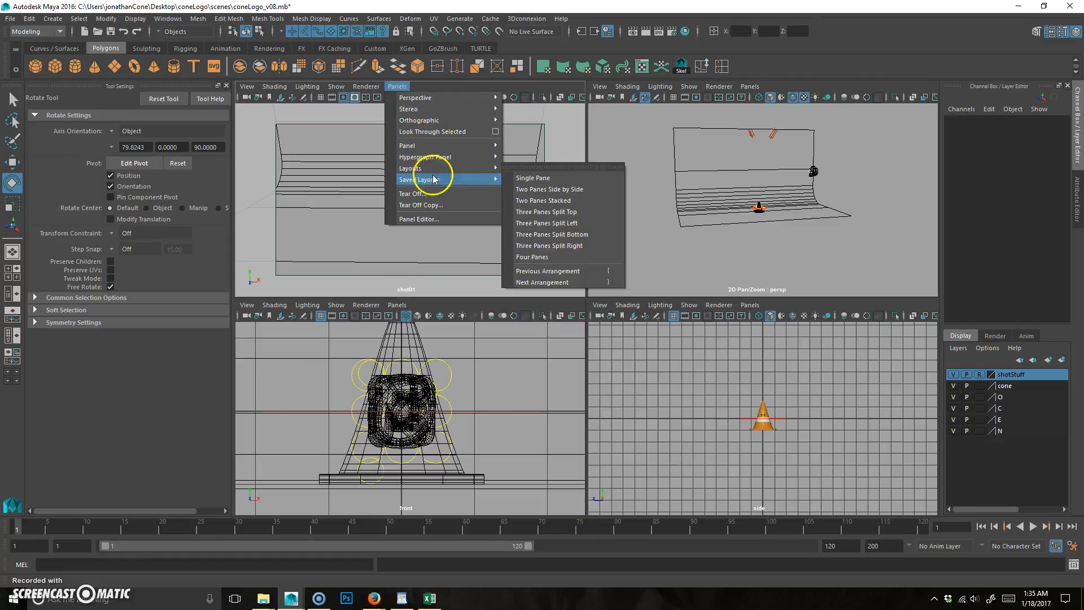
pyautogui.moveTo(440, 169)
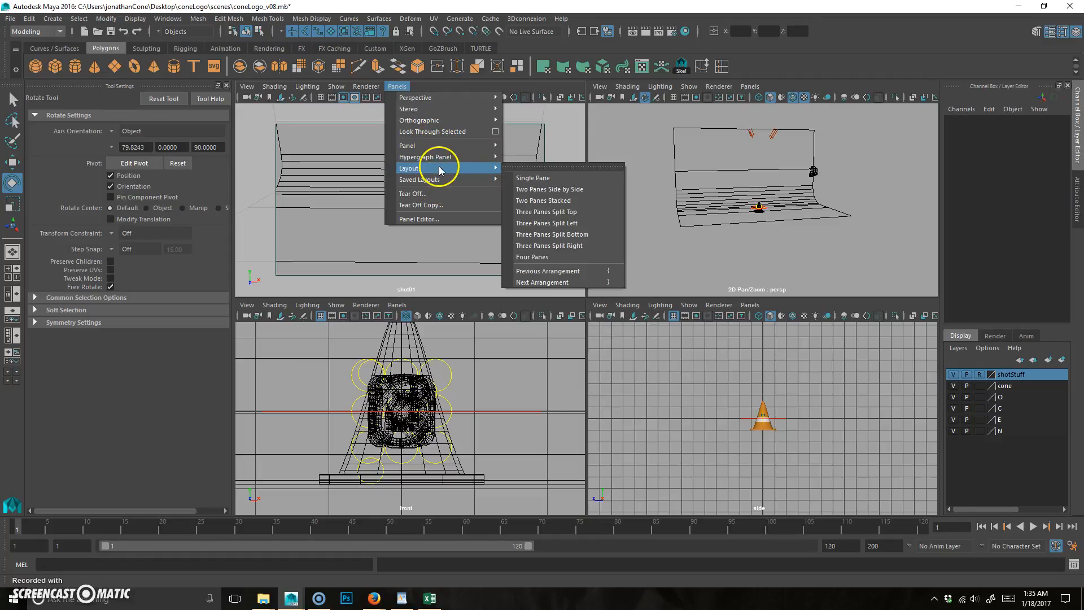
pyautogui.click(605, 212)
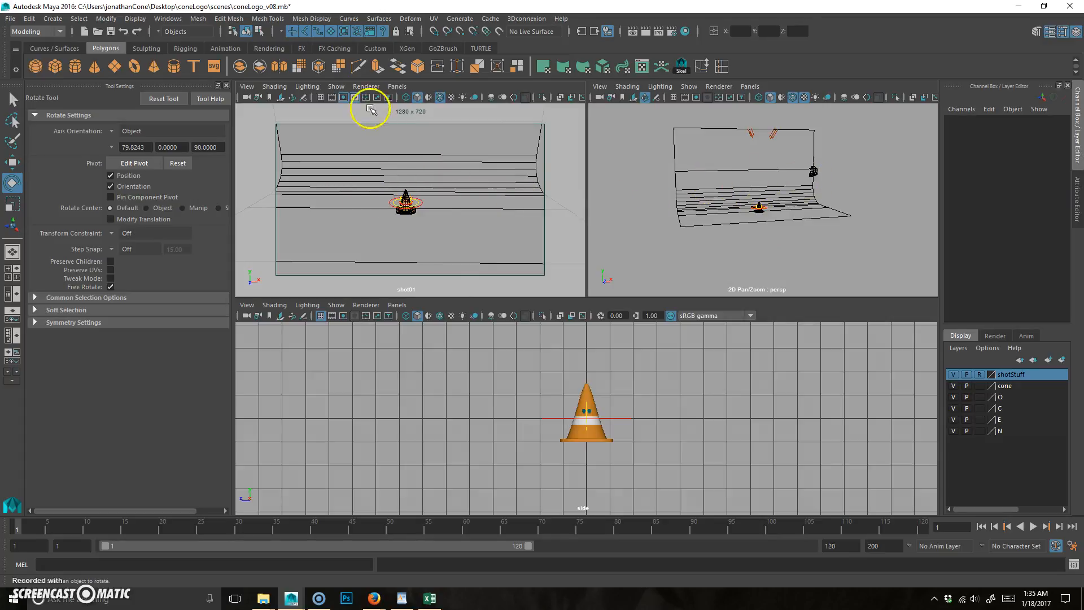
pyautogui.click(401, 86)
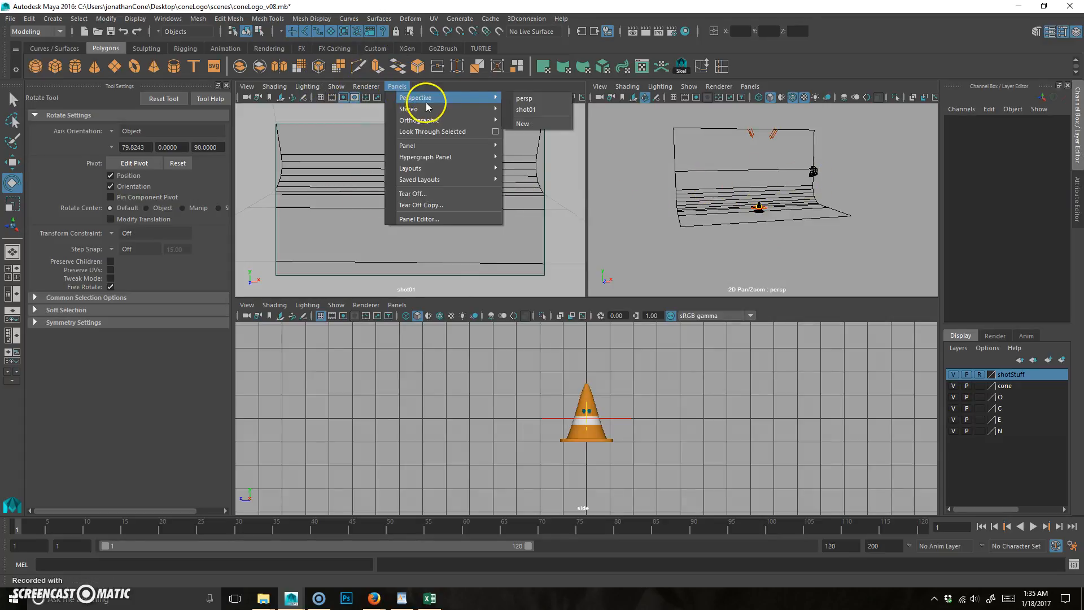
pyautogui.click(532, 102)
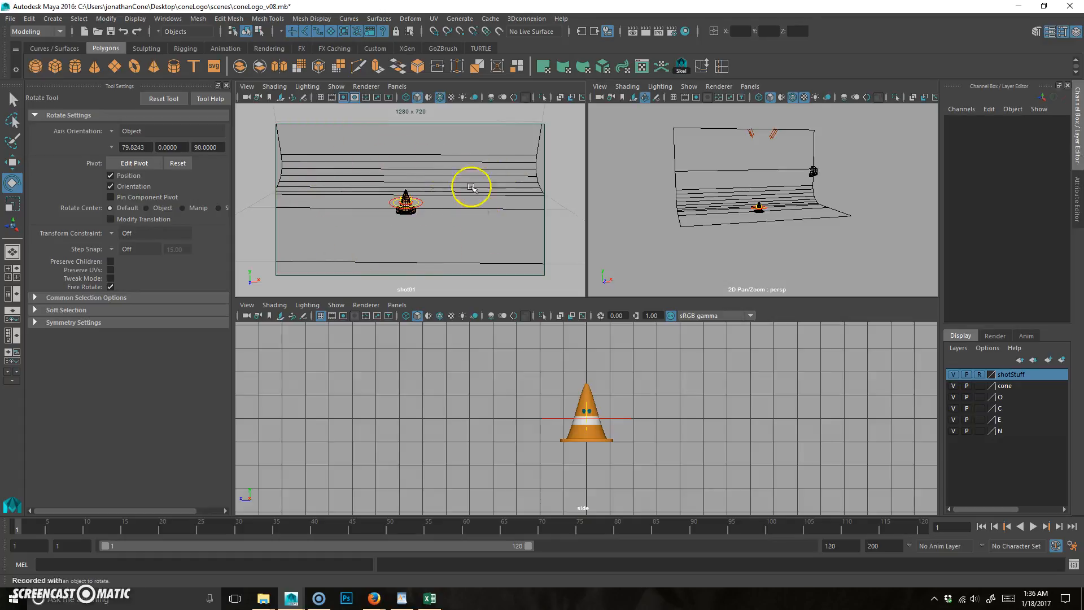
# Turn off the wireframe overlay in the shot01 view and switch the large lower view to the Graph Editor.
pyautogui.click(438, 99)
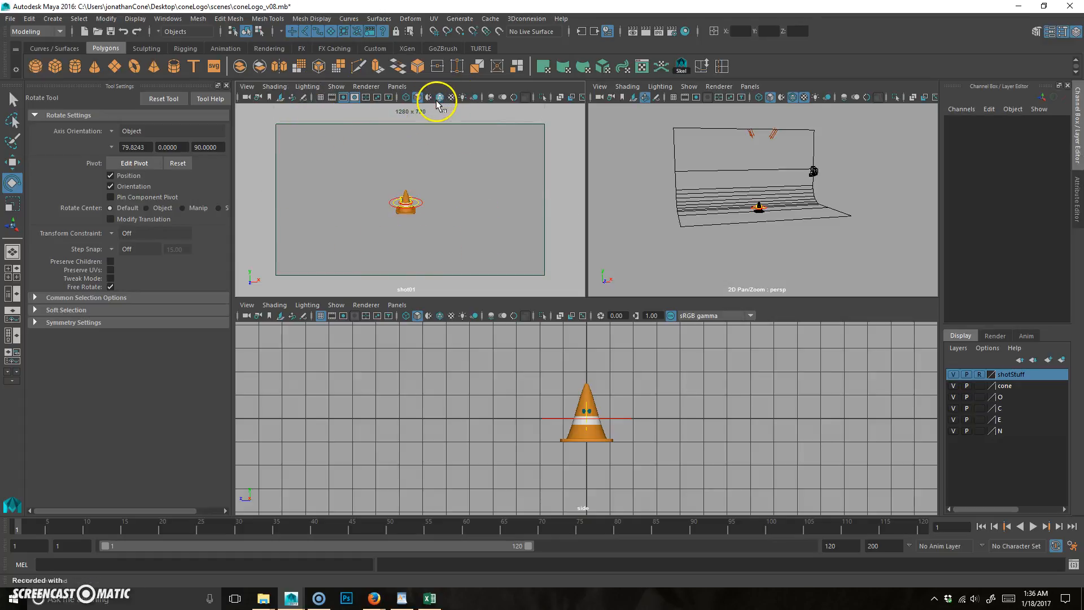
pyautogui.moveTo(792, 217)
pyautogui.keyDown('alt'); pyautogui.mouseDown(button='right')
pyautogui.moveTo(818, 208)
pyautogui.moveTo(733, 222)
pyautogui.moveTo(823, 218)
pyautogui.moveTo(811, 208)
pyautogui.mouseUp(button='right'); pyautogui.keyUp('alt')
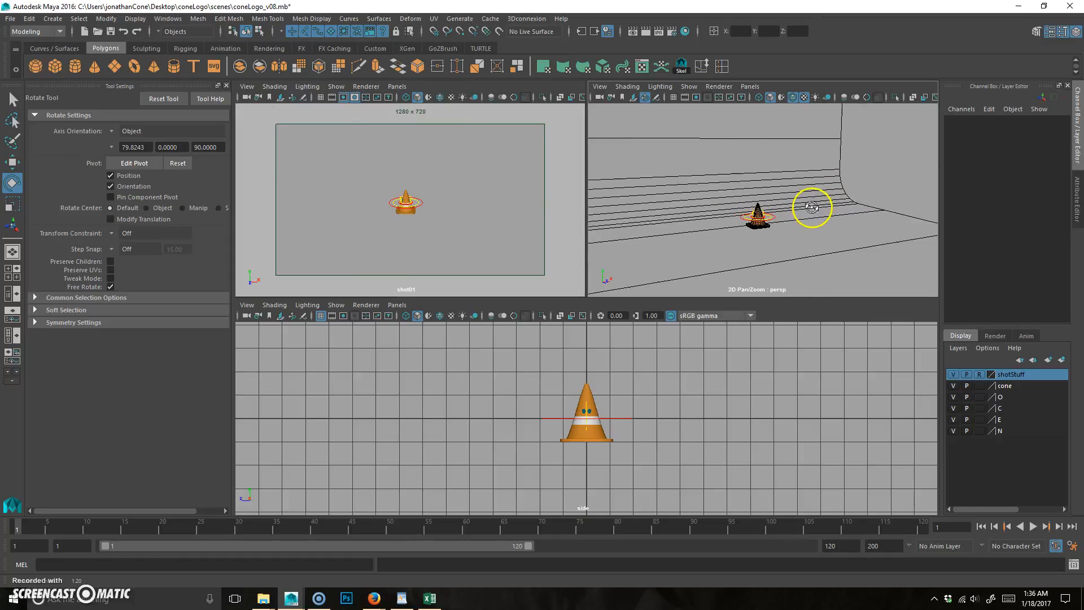
pyautogui.click(395, 305)
pyautogui.click(750, 86)
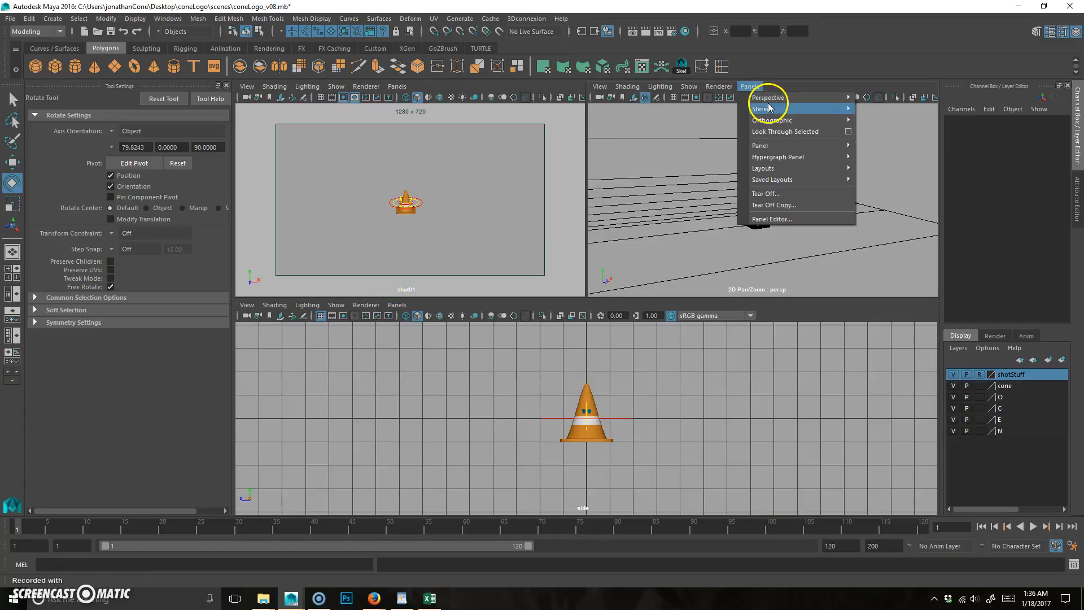
pyautogui.click(397, 305)
pyautogui.moveTo(432, 364)
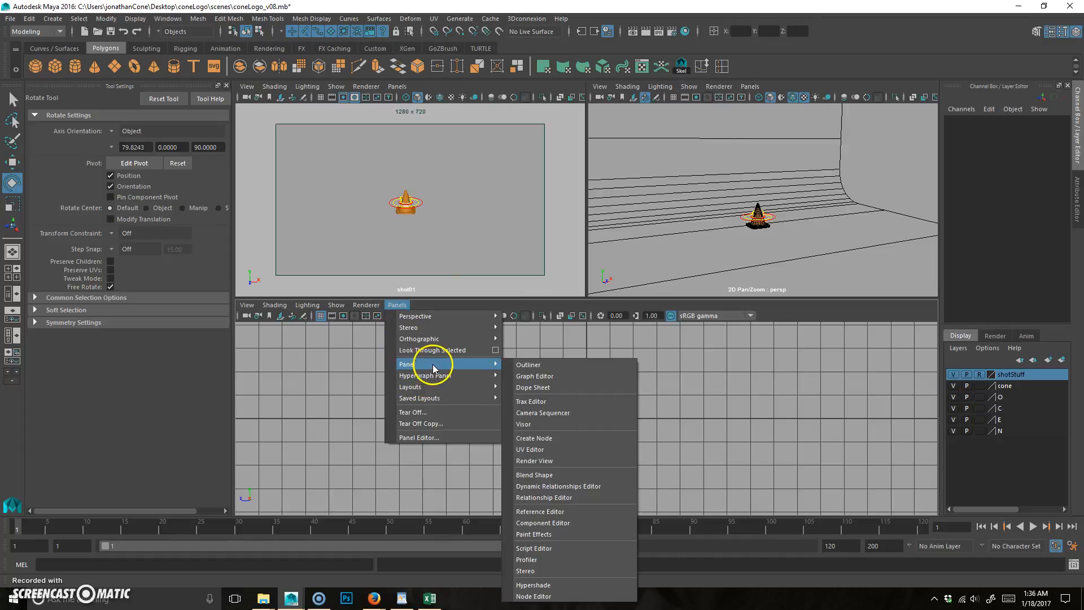
pyautogui.click(567, 375)
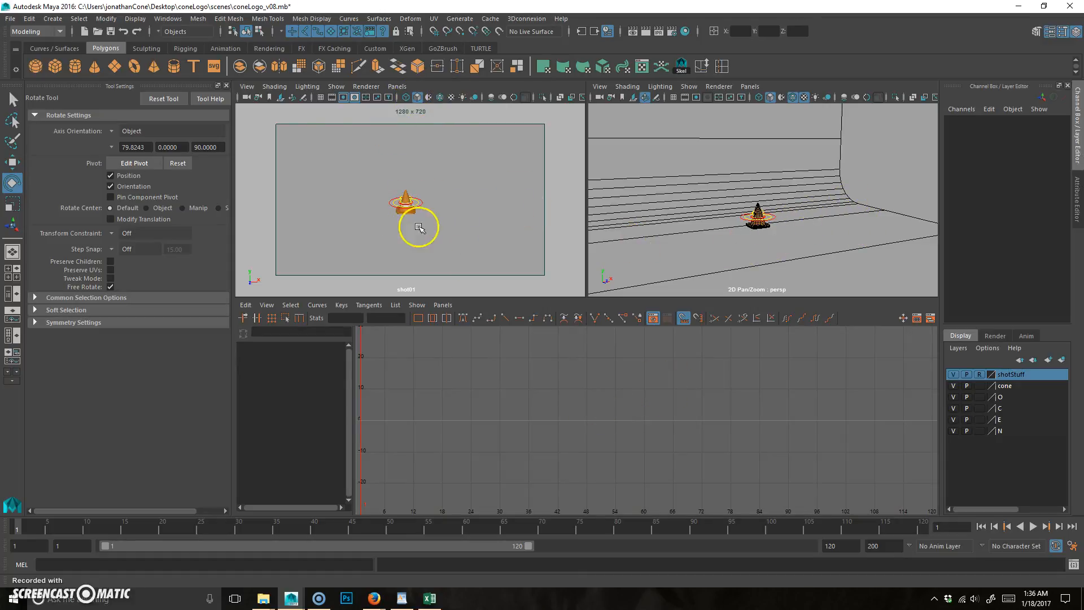
# Limit the shot01 view's displayed object types to polygons only.
pyautogui.click(342, 87)
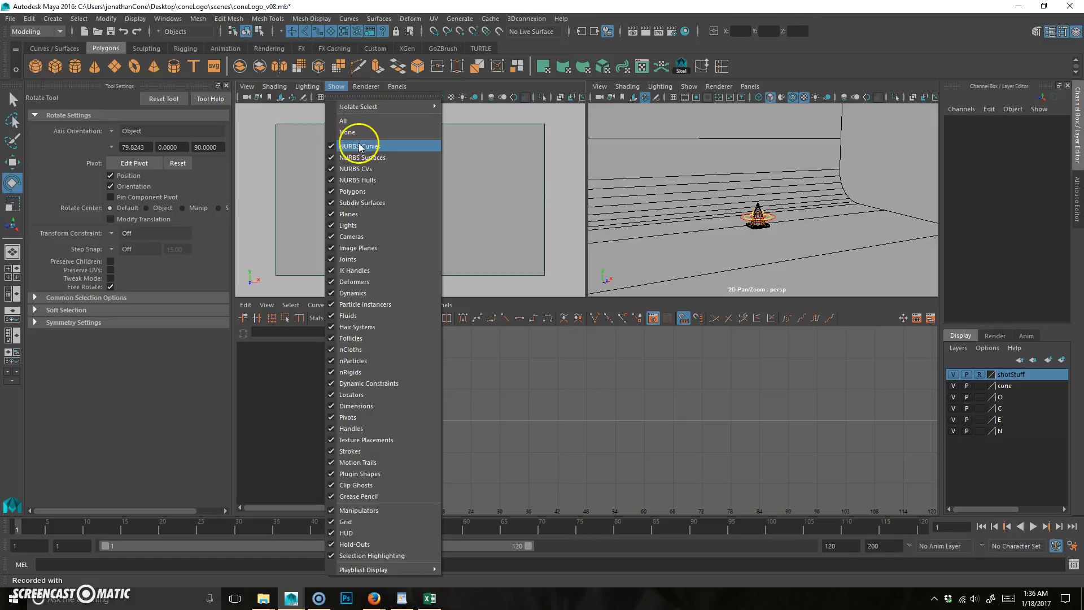
pyautogui.click(347, 132)
pyautogui.click(335, 87)
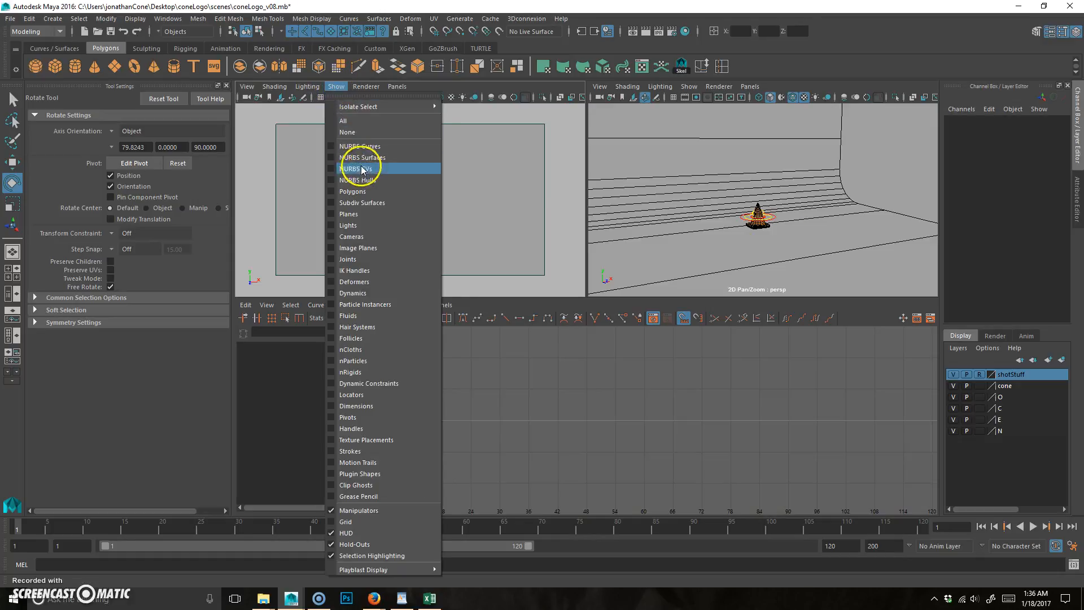
pyautogui.click(355, 192)
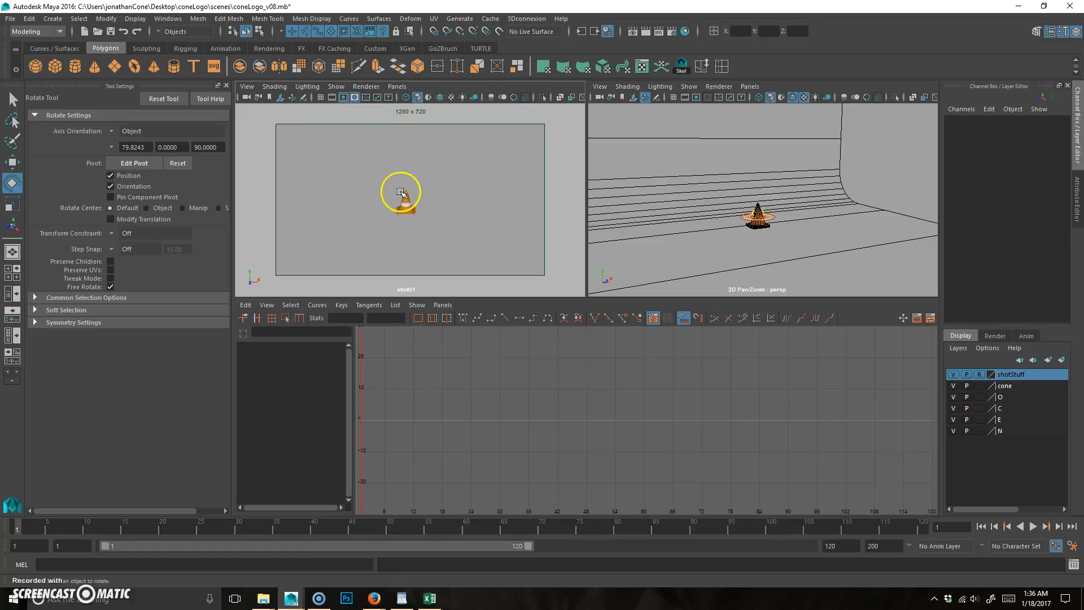
# Enable texturing, all scene lights, shadows, ambient occlusion and motion blur in the shot01 view.
pyautogui.click(464, 97)
pyautogui.click(475, 98)
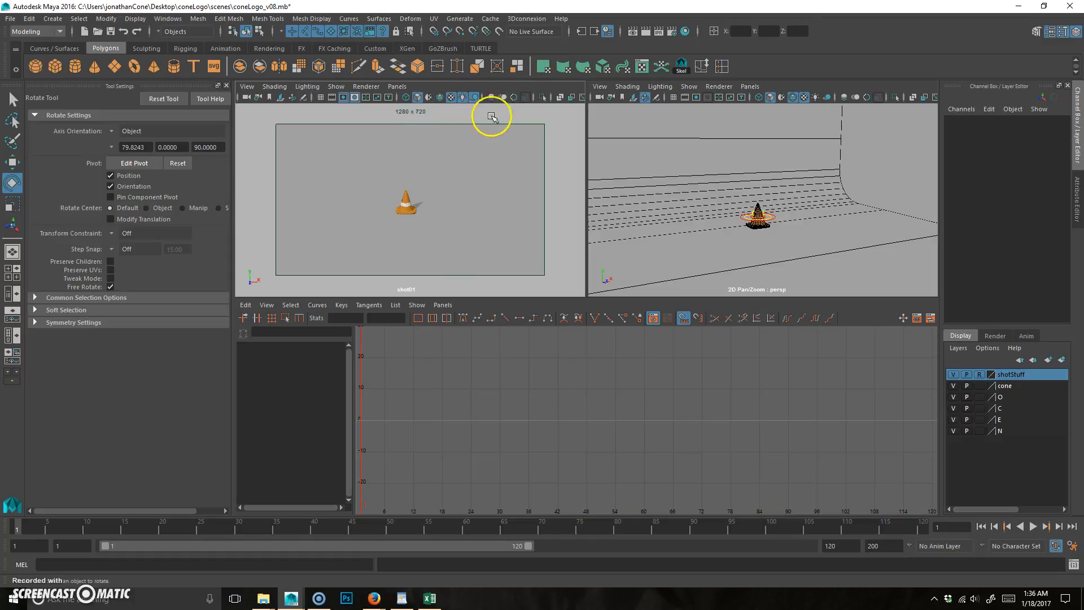
pyautogui.click(502, 97)
pyautogui.click(493, 96)
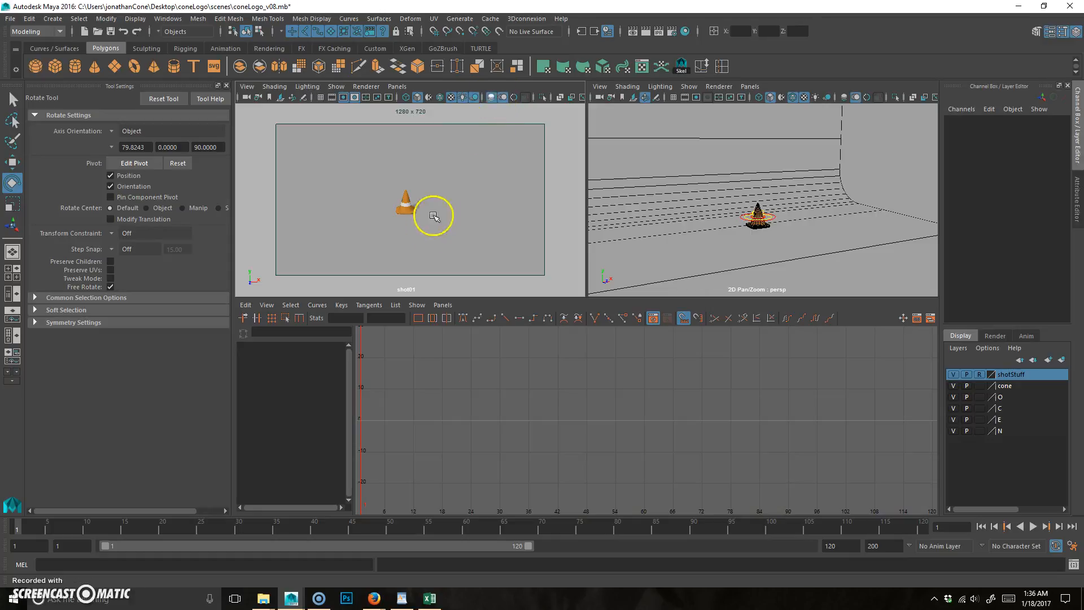
# Try multisample anti-aliasing in the maximized shot01 view and return to the three-pane layout.
pyautogui.press('space')
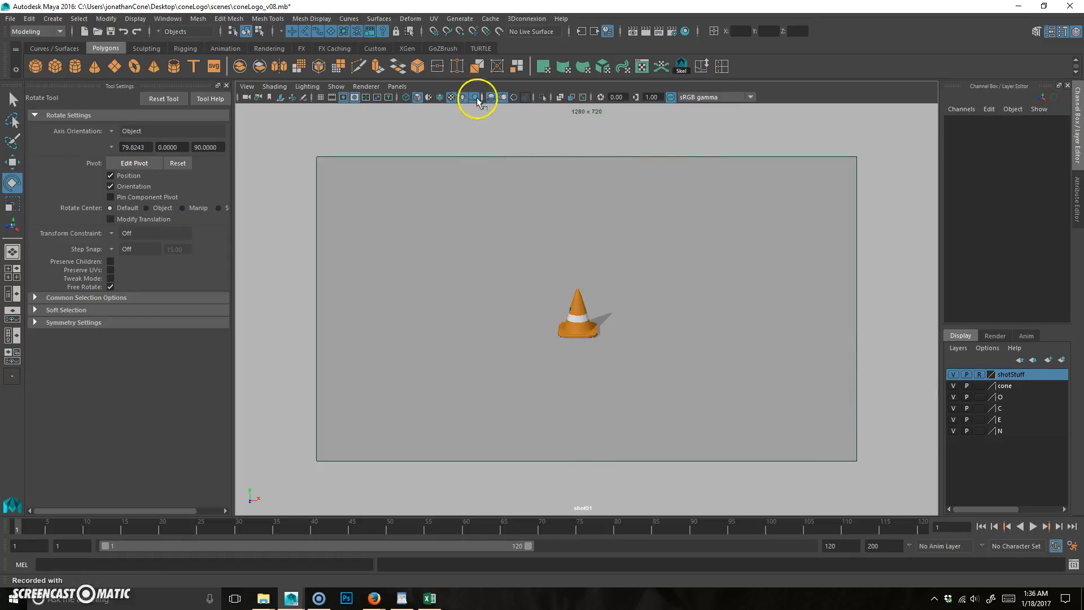
pyautogui.click(514, 97)
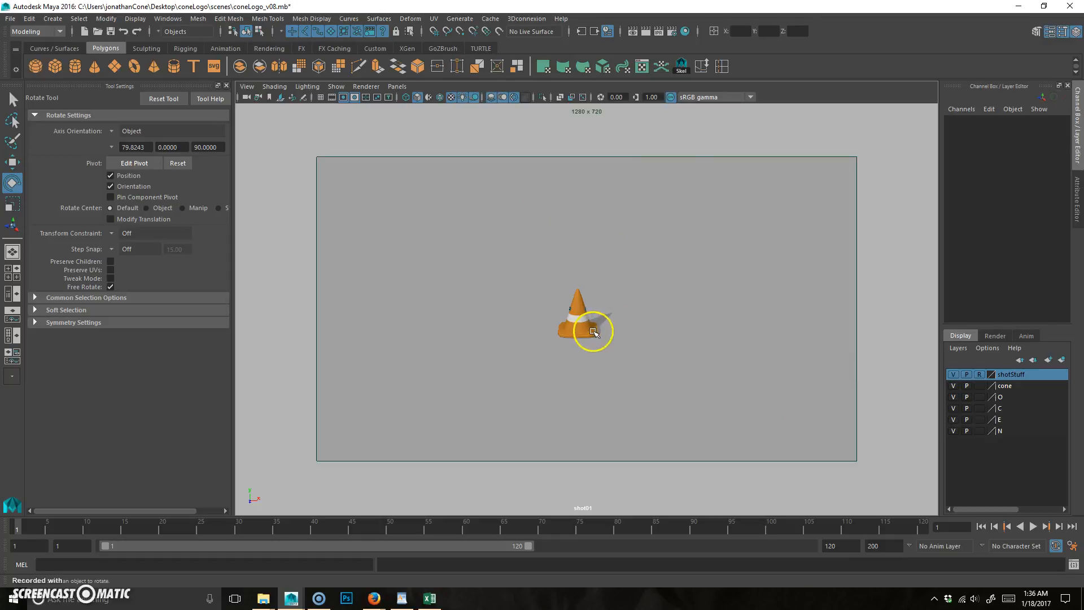
pyautogui.click(514, 97)
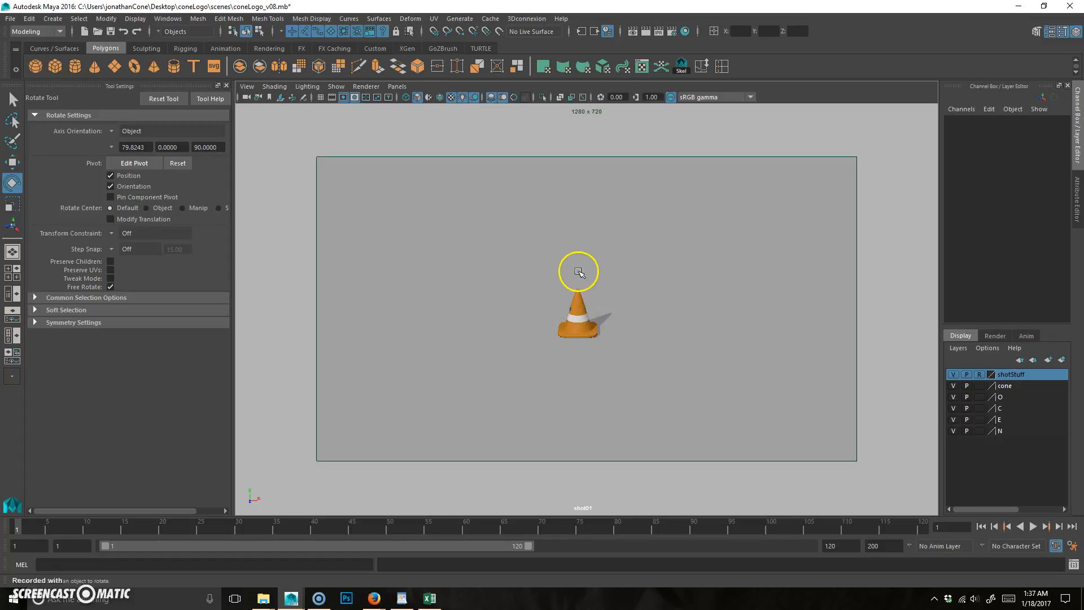
pyautogui.press('space')
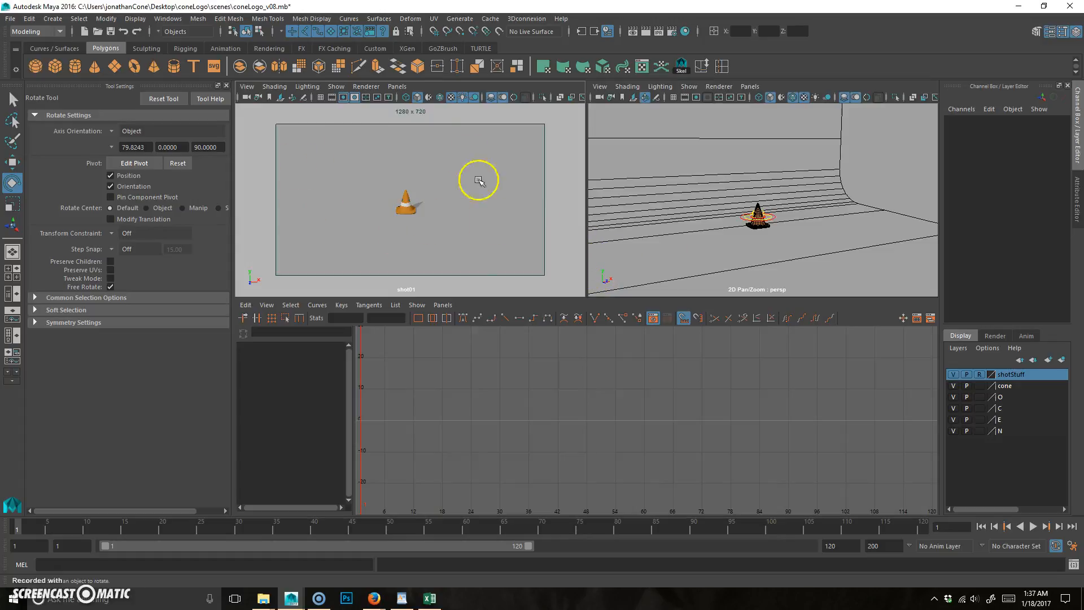
# Frame the cone's master controller in the perspective view and clear the selection.
pyautogui.click(767, 217)
pyautogui.press('f')
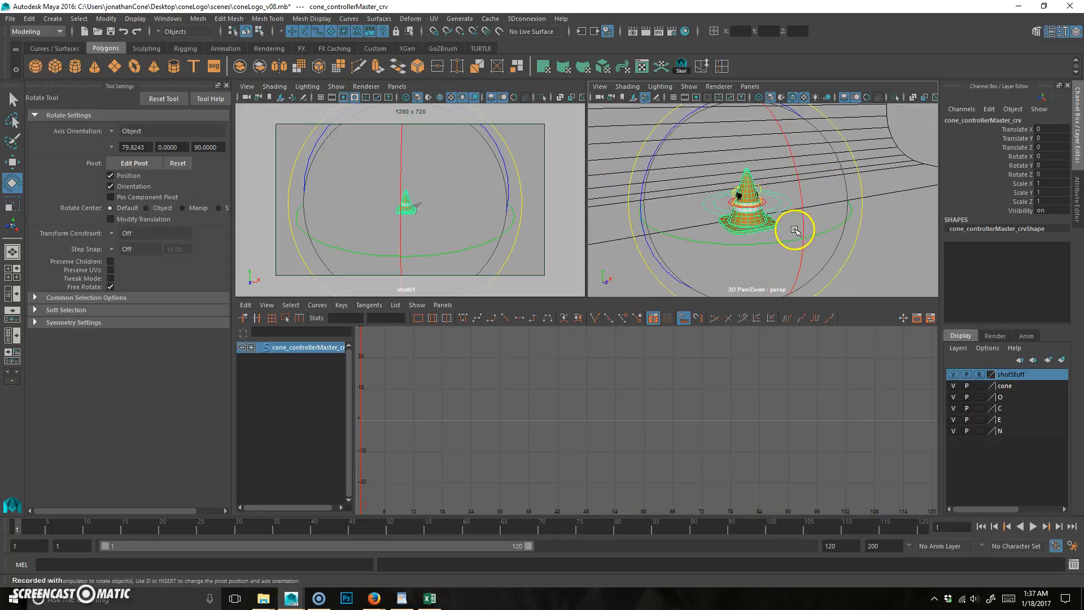
pyautogui.click(887, 226)
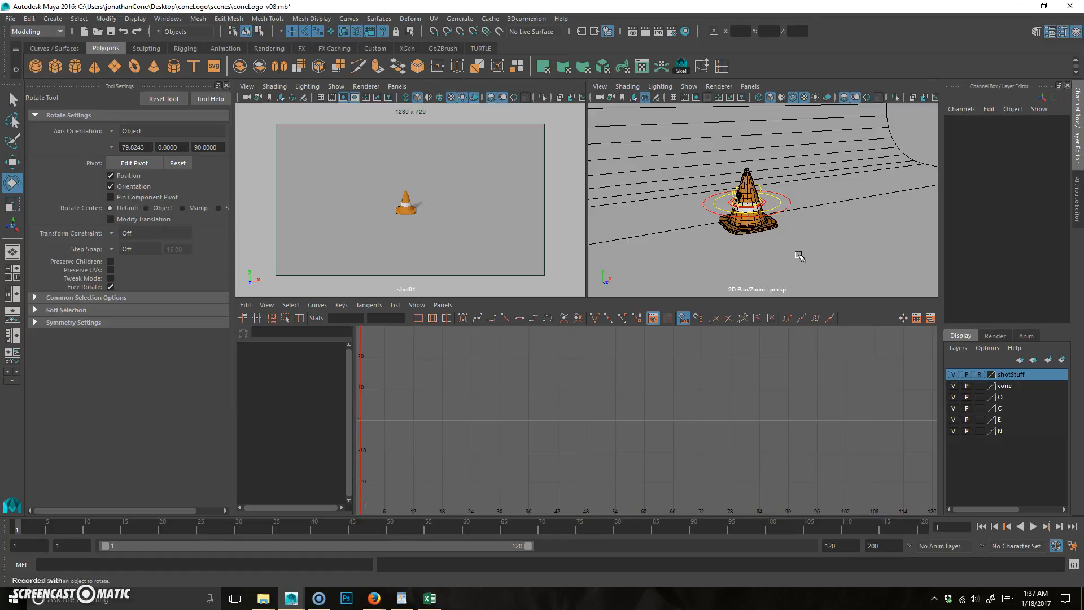
# Save the scene as a new version named coneLogo_v09 and close the Tool Settings to enlarge the workspace.
pyautogui.hotkey('ctrl', 'shift', 's')
pyautogui.click(322, 396)
pyautogui.press('BackSpace')
pyautogui.write('9')
pyautogui.press('Return')
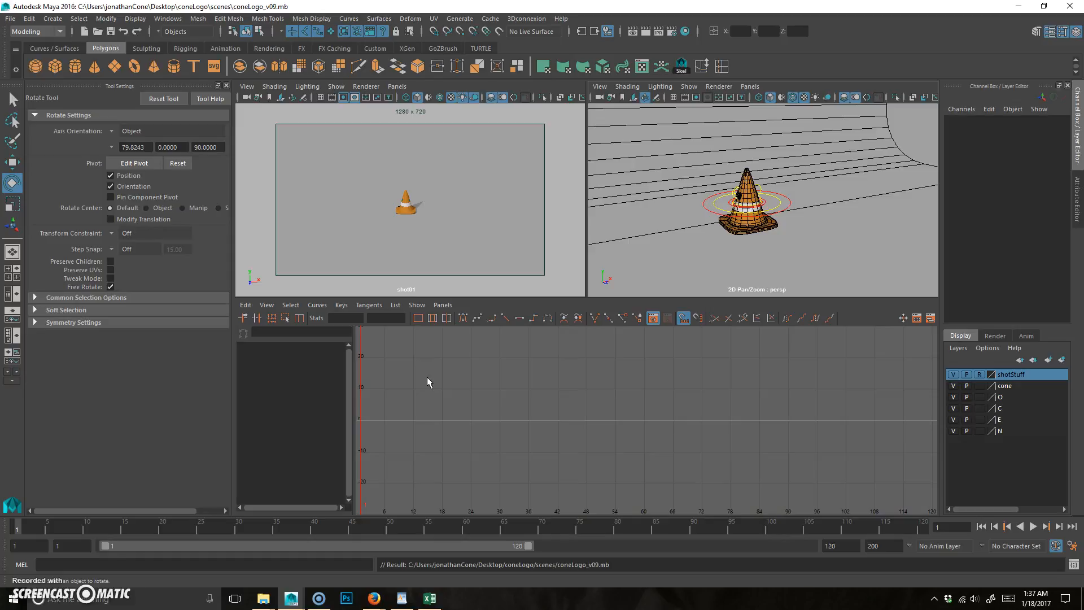
pyautogui.click(226, 86)
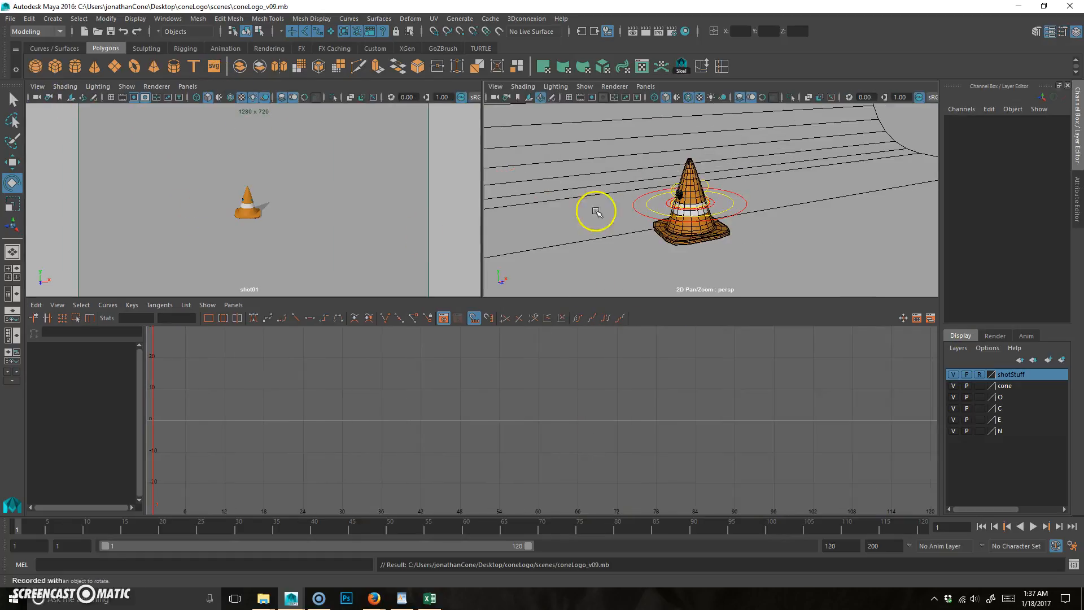